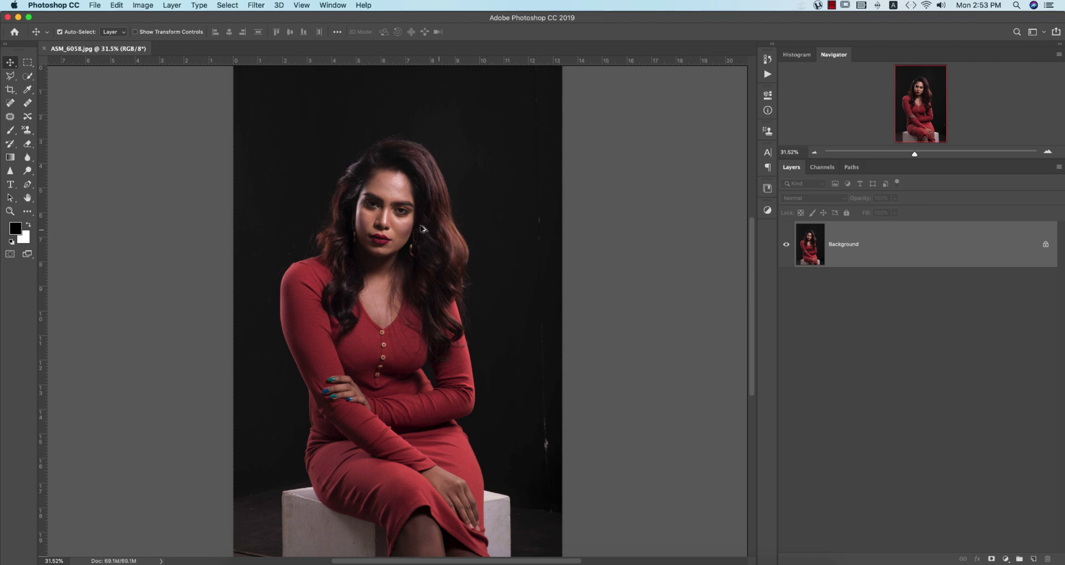
Step: Duplicate the Background layer
{"action": "scroll", "coordinate": [422, 227], "scroll_direction": "up", "scroll_amount": 3}
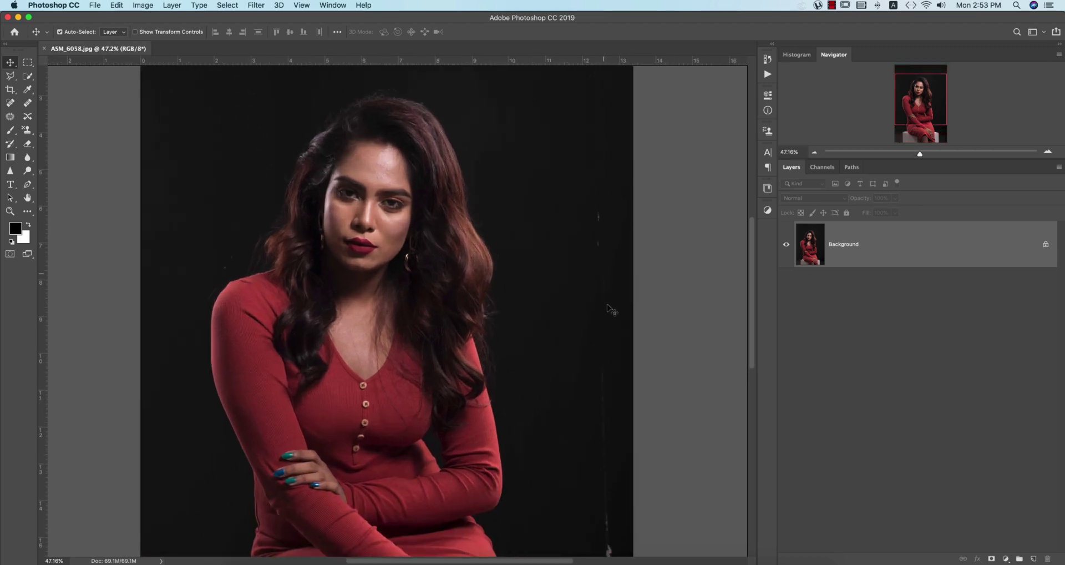
{"action": "scroll", "coordinate": [614, 272], "scroll_direction": "down", "scroll_amount": 3}
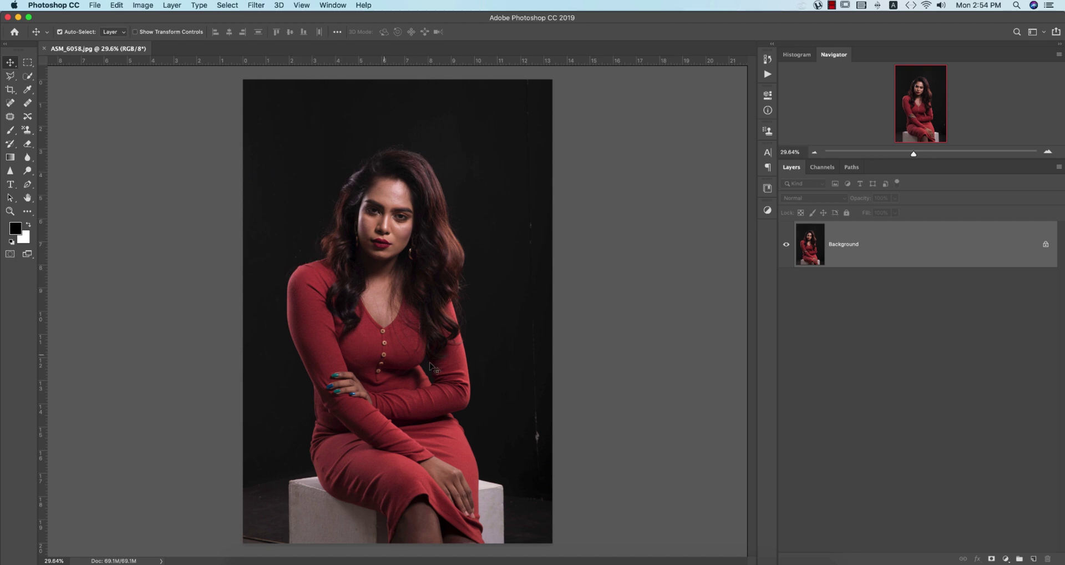
{"action": "scroll", "coordinate": [457, 320], "scroll_direction": "down", "scroll_amount": 1}
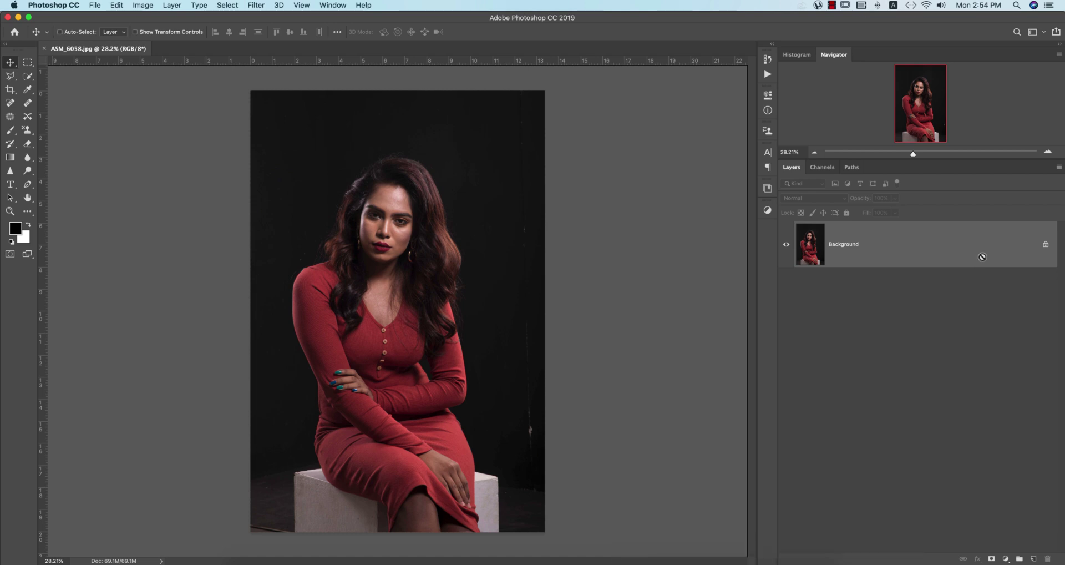
{"action": "key", "text": "super+j"}
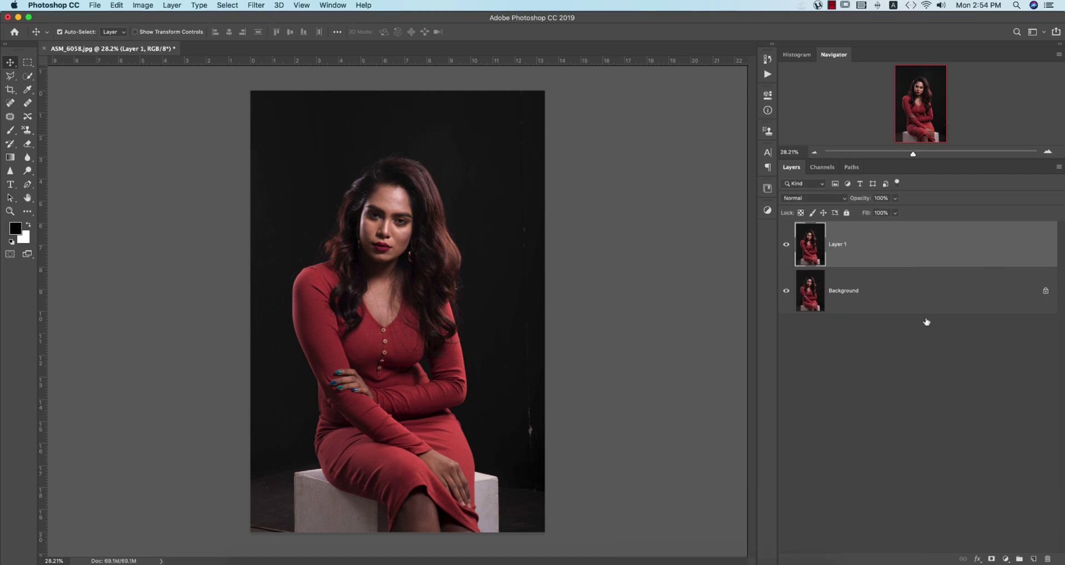
Step: Select the scratched backdrop strip along the photo's right edge with a rectangular marquee and open Content-Aware Fill for it
{"action": "left_click", "coordinate": [27, 62]}
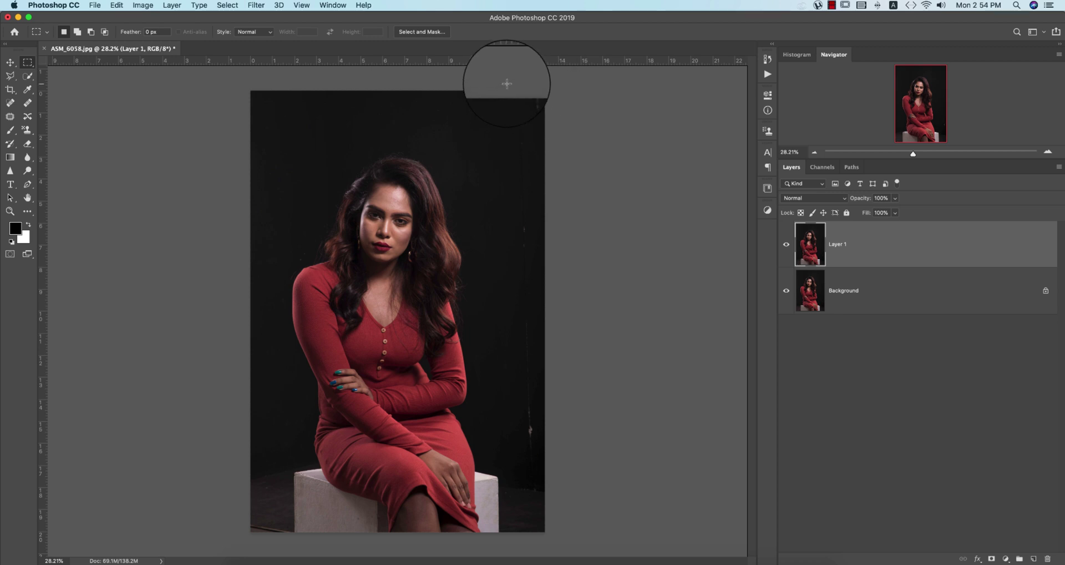
{"action": "left_click_drag", "start_coordinate": [512, 94], "coordinate": [569, 459]}
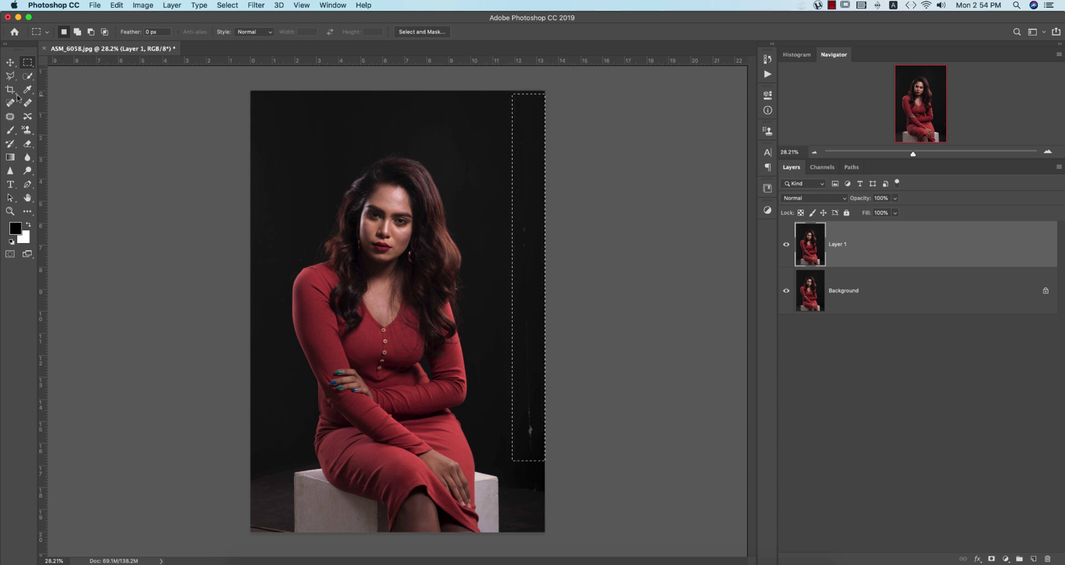
{"action": "left_click", "coordinate": [116, 5]}
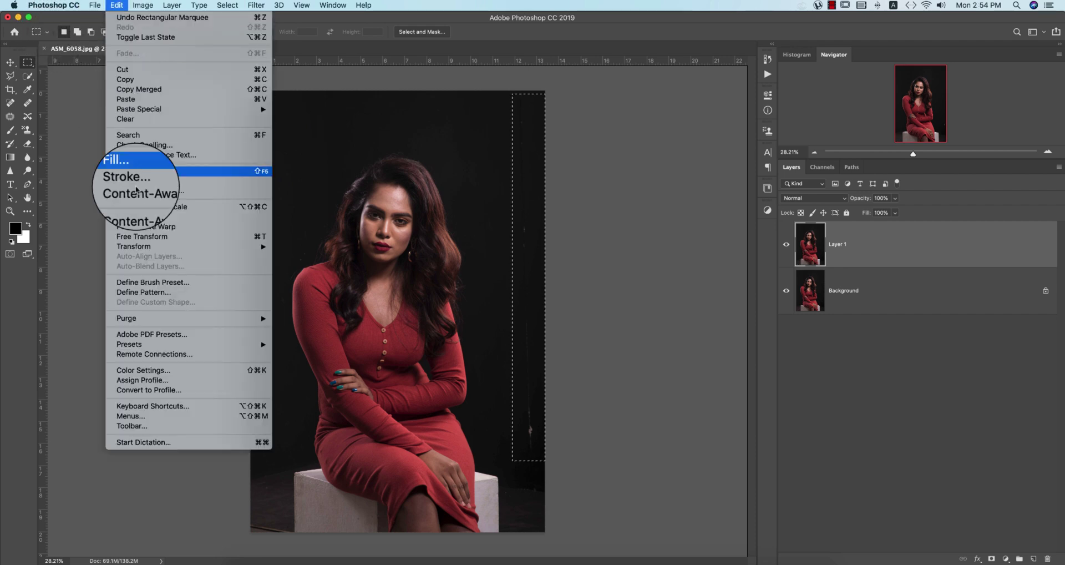
{"action": "left_click", "coordinate": [139, 191]}
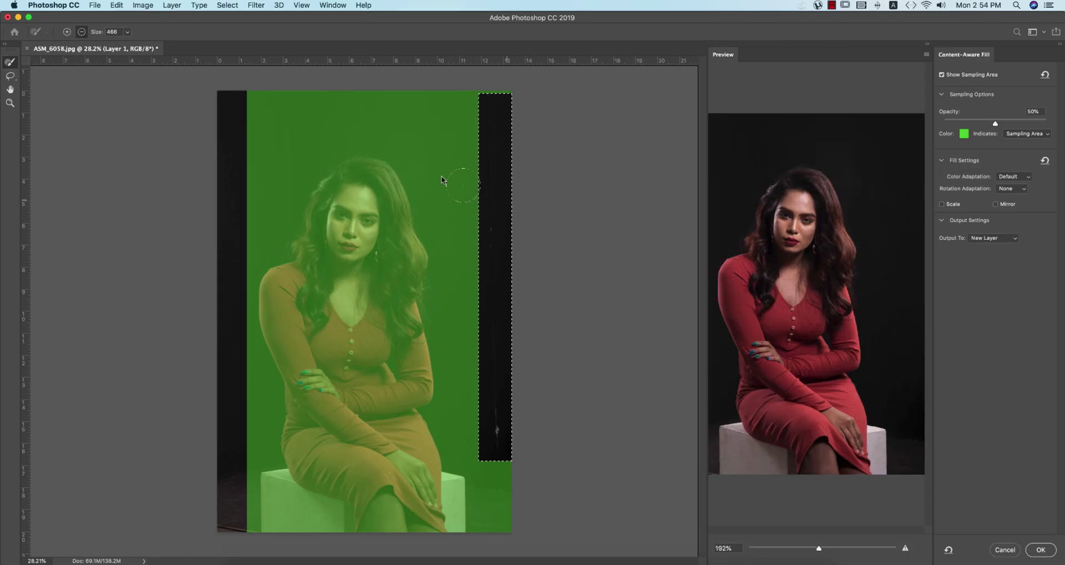
Step: Exclude the woman, the white block and the floor from the sampling area, apply the fill to a new layer and deselect
{"action": "mouse_move", "coordinate": [431, 100]}
{"action": "left_mouse_down"}
{"action": "mouse_move", "coordinate": [447, 102]}
{"action": "mouse_move", "coordinate": [388, 122]}
{"action": "mouse_move", "coordinate": [421, 138]}
{"action": "mouse_move", "coordinate": [266, 146]}
{"action": "mouse_move", "coordinate": [383, 135]}
{"action": "mouse_move", "coordinate": [427, 178]}
{"action": "mouse_move", "coordinate": [426, 236]}
{"action": "left_mouse_up"}
{"action": "mouse_move", "coordinate": [210, 228]}
{"action": "left_mouse_down"}
{"action": "mouse_move", "coordinate": [340, 198]}
{"action": "mouse_move", "coordinate": [417, 218]}
{"action": "mouse_move", "coordinate": [228, 210]}
{"action": "mouse_move", "coordinate": [386, 232]}
{"action": "mouse_move", "coordinate": [219, 265]}
{"action": "mouse_move", "coordinate": [328, 273]}
{"action": "mouse_move", "coordinate": [280, 271]}
{"action": "mouse_move", "coordinate": [232, 295]}
{"action": "mouse_move", "coordinate": [287, 463]}
{"action": "mouse_move", "coordinate": [247, 538]}
{"action": "mouse_move", "coordinate": [248, 405]}
{"action": "mouse_move", "coordinate": [284, 243]}
{"action": "mouse_move", "coordinate": [268, 472]}
{"action": "mouse_move", "coordinate": [284, 461]}
{"action": "mouse_move", "coordinate": [285, 432]}
{"action": "mouse_move", "coordinate": [236, 342]}
{"action": "mouse_move", "coordinate": [231, 478]}
{"action": "mouse_move", "coordinate": [271, 478]}
{"action": "mouse_move", "coordinate": [271, 525]}
{"action": "mouse_move", "coordinate": [287, 516]}
{"action": "mouse_move", "coordinate": [286, 445]}
{"action": "mouse_move", "coordinate": [331, 561]}
{"action": "mouse_move", "coordinate": [358, 462]}
{"action": "mouse_move", "coordinate": [369, 247]}
{"action": "mouse_move", "coordinate": [326, 407]}
{"action": "mouse_move", "coordinate": [320, 486]}
{"action": "mouse_move", "coordinate": [345, 303]}
{"action": "mouse_move", "coordinate": [338, 340]}
{"action": "mouse_move", "coordinate": [382, 343]}
{"action": "mouse_move", "coordinate": [401, 272]}
{"action": "mouse_move", "coordinate": [420, 257]}
{"action": "mouse_move", "coordinate": [412, 276]}
{"action": "mouse_move", "coordinate": [419, 256]}
{"action": "mouse_move", "coordinate": [425, 404]}
{"action": "mouse_move", "coordinate": [425, 233]}
{"action": "mouse_move", "coordinate": [427, 514]}
{"action": "mouse_move", "coordinate": [395, 369]}
{"action": "mouse_move", "coordinate": [413, 364]}
{"action": "mouse_move", "coordinate": [401, 445]}
{"action": "mouse_move", "coordinate": [406, 553]}
{"action": "mouse_move", "coordinate": [380, 538]}
{"action": "mouse_move", "coordinate": [441, 536]}
{"action": "left_mouse_up"}
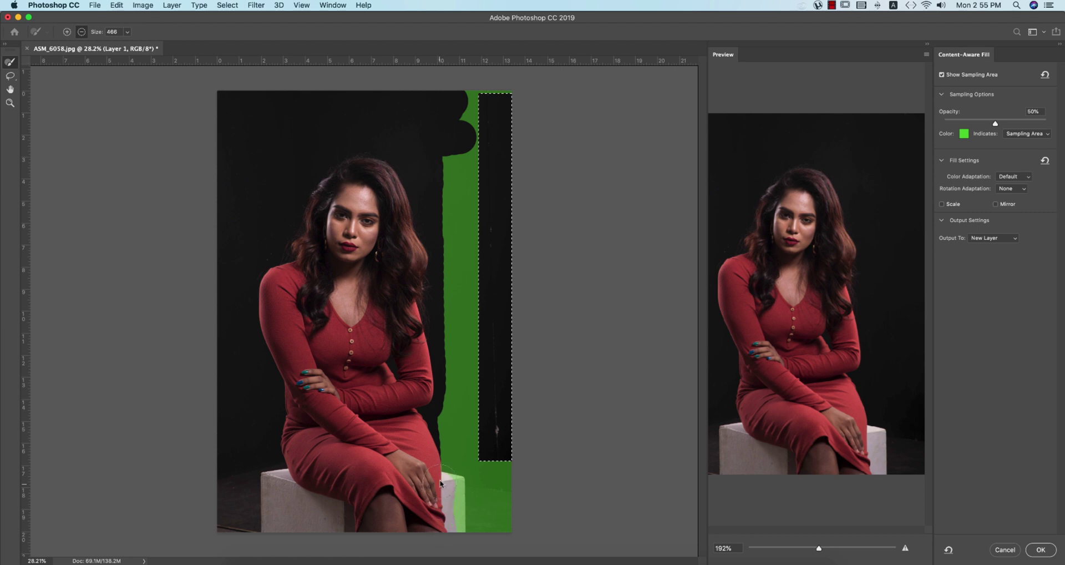
{"action": "mouse_move", "coordinate": [441, 483]}
{"action": "left_mouse_down"}
{"action": "mouse_move", "coordinate": [436, 374]}
{"action": "mouse_move", "coordinate": [441, 173]}
{"action": "mouse_move", "coordinate": [435, 213]}
{"action": "left_mouse_up"}
{"action": "mouse_move", "coordinate": [466, 472]}
{"action": "left_mouse_down"}
{"action": "mouse_move", "coordinate": [507, 490]}
{"action": "mouse_move", "coordinate": [497, 505]}
{"action": "mouse_move", "coordinate": [414, 509]}
{"action": "mouse_move", "coordinate": [472, 537]}
{"action": "left_mouse_up"}
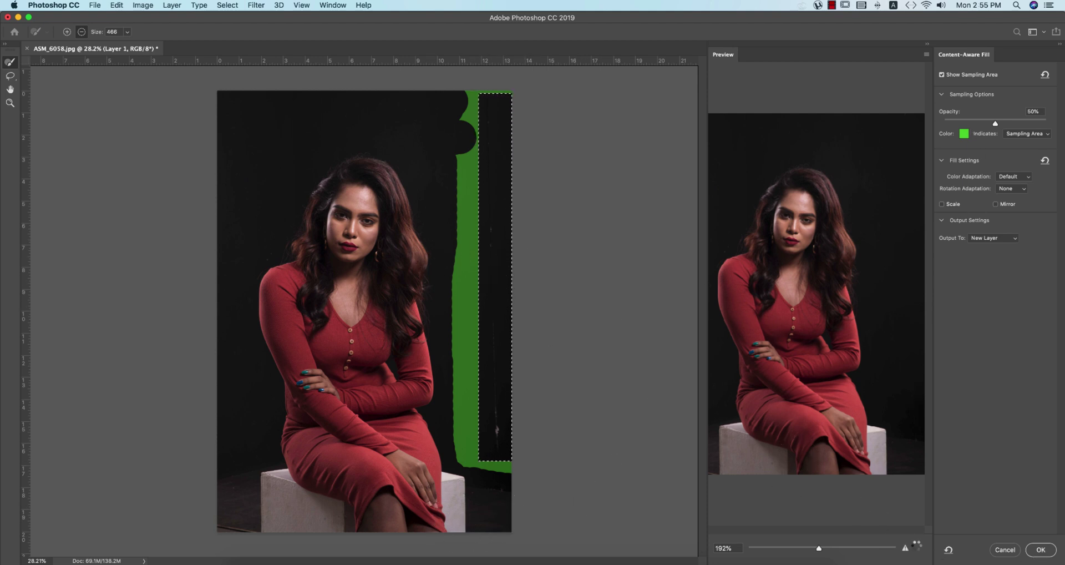
{"action": "left_click", "coordinate": [1042, 550]}
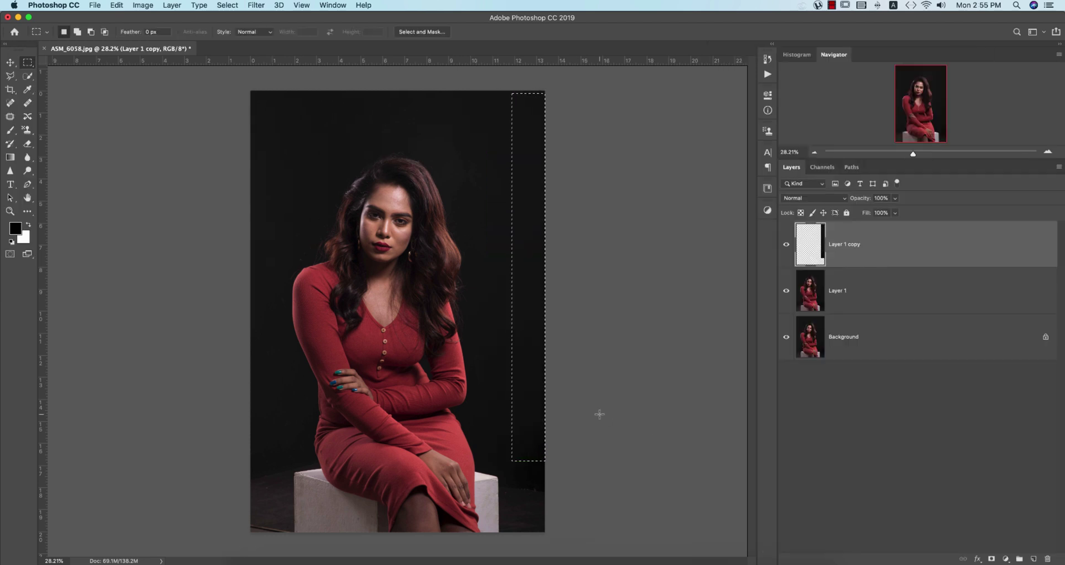
{"action": "key", "text": "super+d"}
Step: Select a narrow vertical strip of backdrop with a rectangular marquee, from the photo's top edge down beside the hair's left side
{"action": "scroll", "coordinate": [269, 178], "scroll_direction": "up", "scroll_amount": 2}
{"action": "left_click_drag", "start_coordinate": [269, 178], "coordinate": [410, 380]}
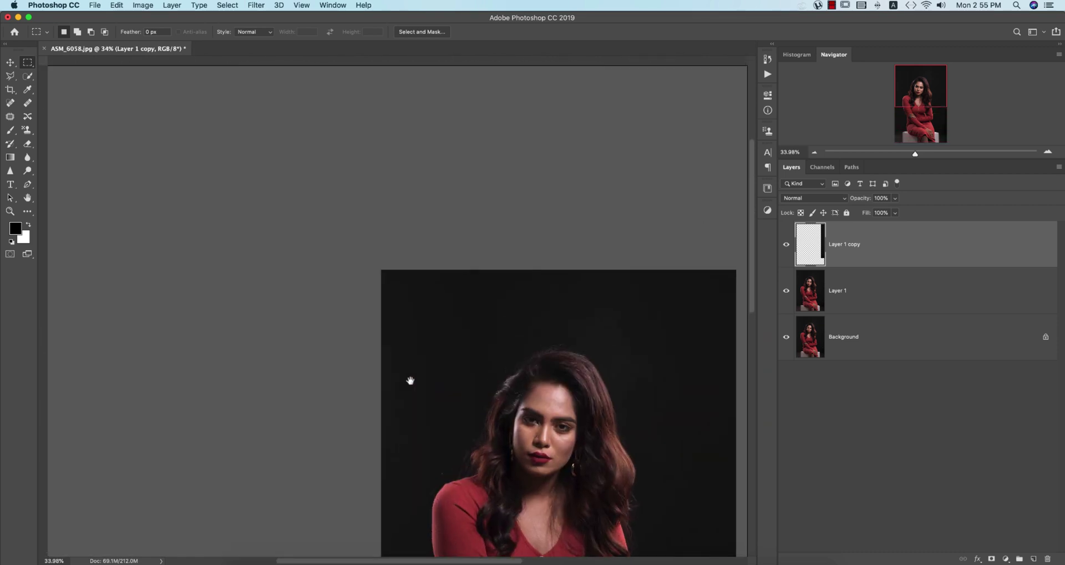
{"action": "scroll", "coordinate": [428, 378], "scroll_direction": "down", "scroll_amount": 3}
{"action": "scroll", "coordinate": [337, 191], "scroll_direction": "up", "scroll_amount": 5}
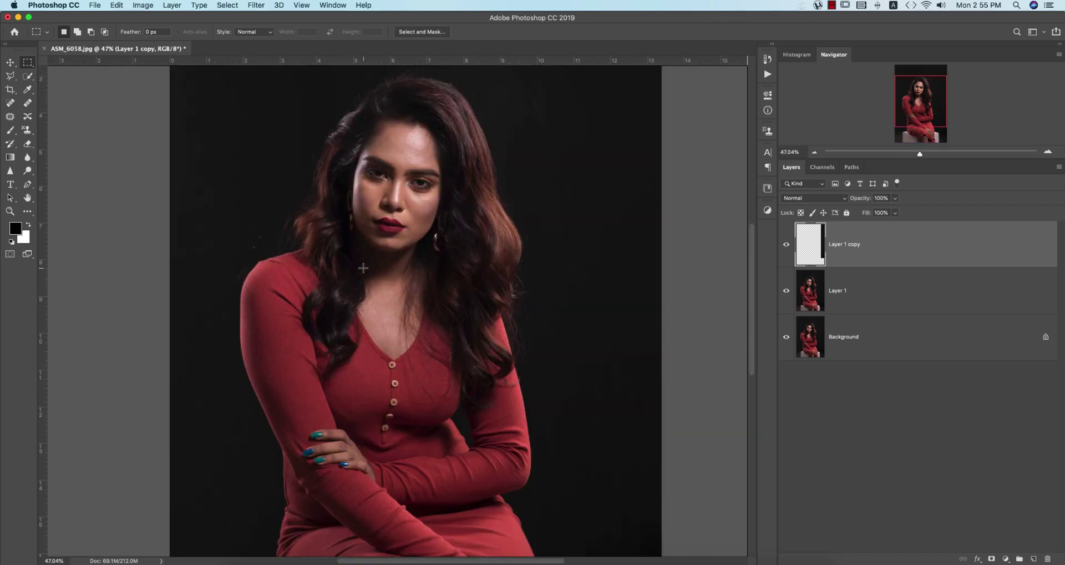
{"action": "left_click_drag", "start_coordinate": [336, 191], "coordinate": [555, 459]}
{"action": "scroll", "coordinate": [466, 380], "scroll_direction": "down", "scroll_amount": 3}
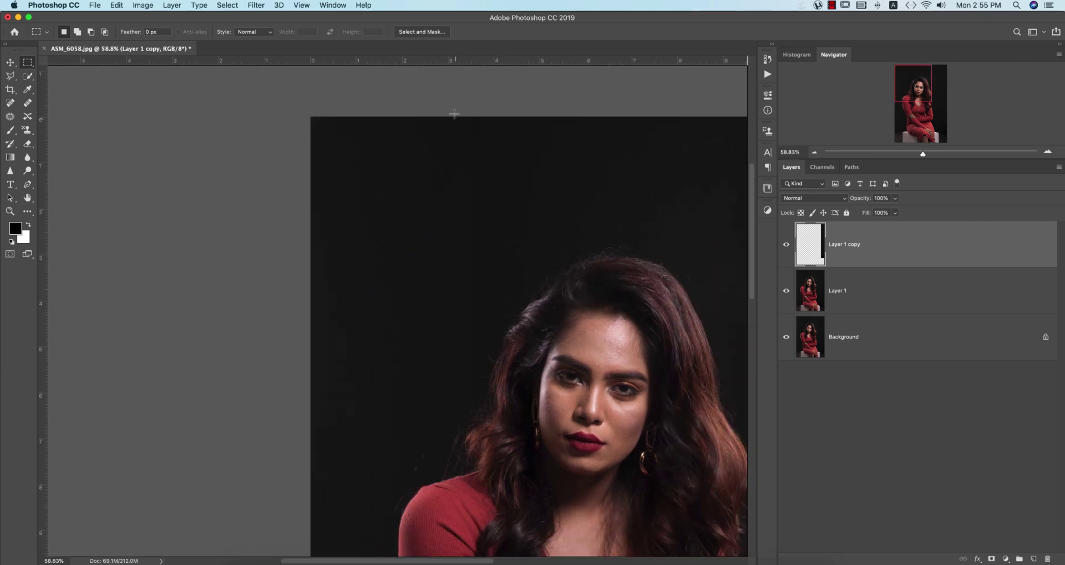
{"action": "left_click_drag", "start_coordinate": [454, 114], "coordinate": [477, 372]}
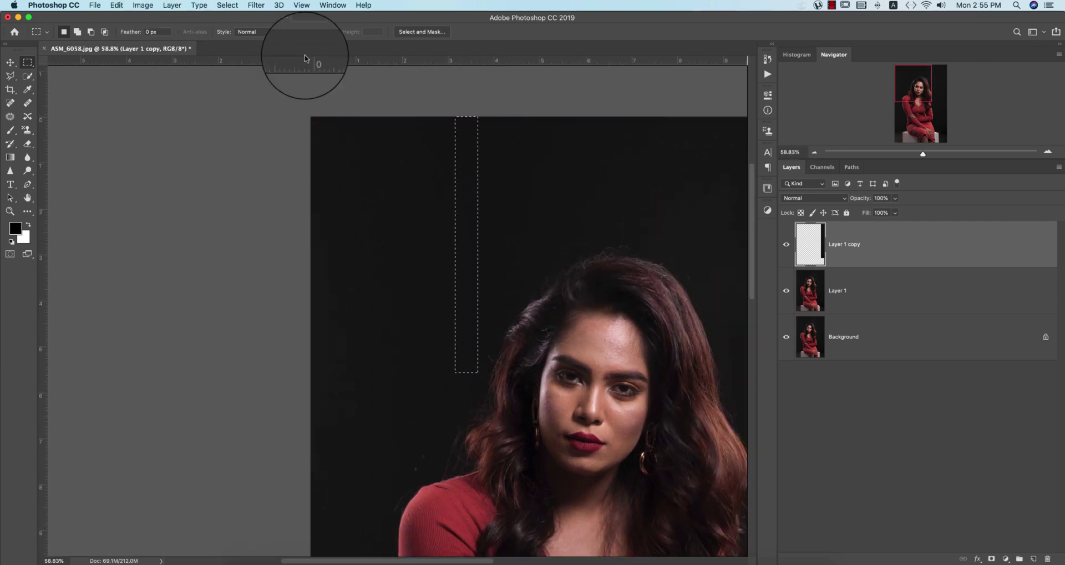
Step: Try to fill the narrow backdrop strip on Layer 1 copy with Content-Aware contents
{"action": "left_click", "coordinate": [115, 6]}
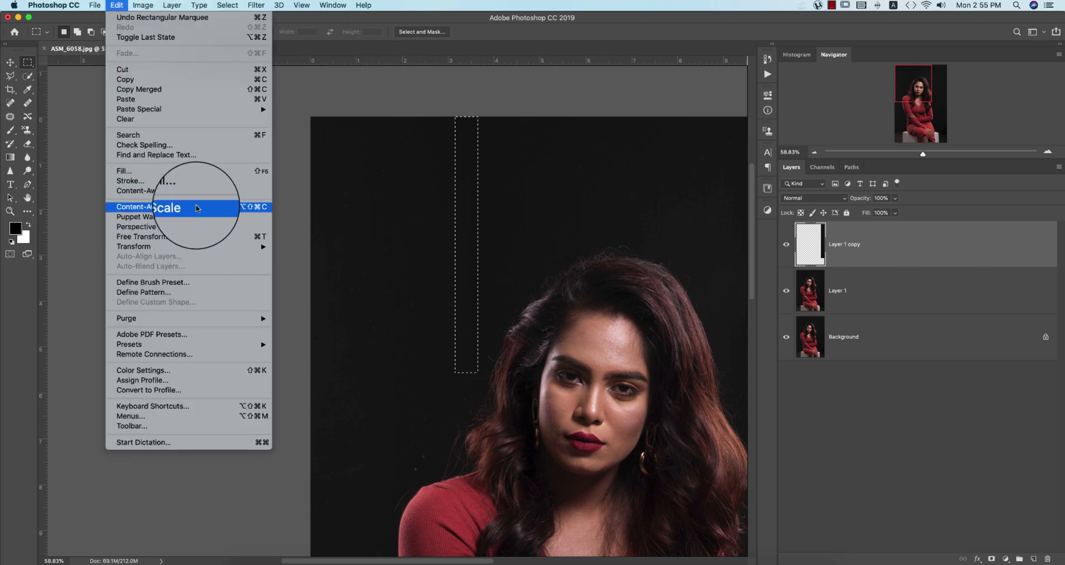
{"action": "left_click", "coordinate": [141, 171]}
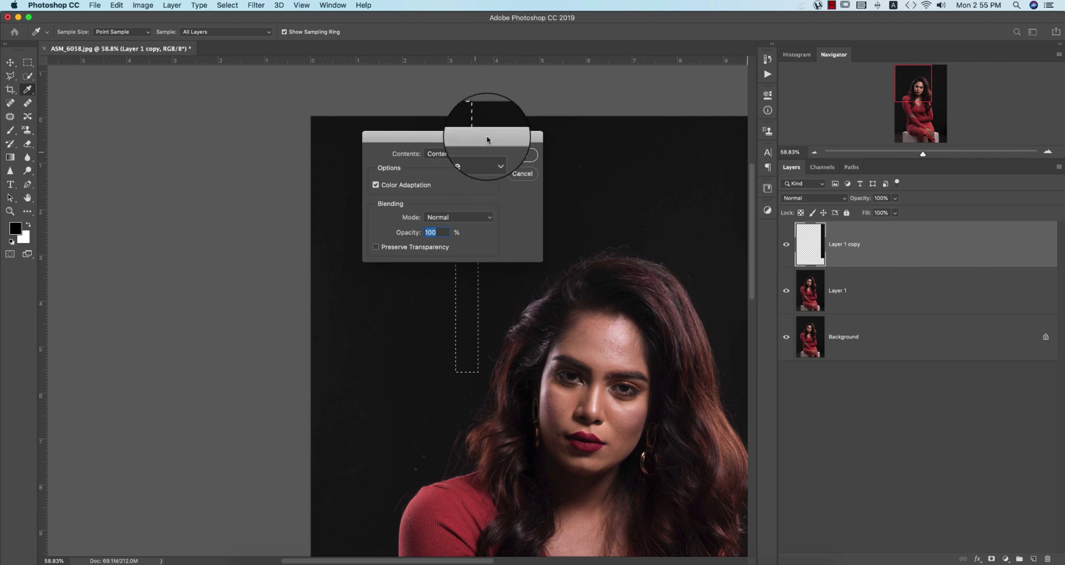
{"action": "left_click_drag", "start_coordinate": [487, 140], "coordinate": [667, 104]}
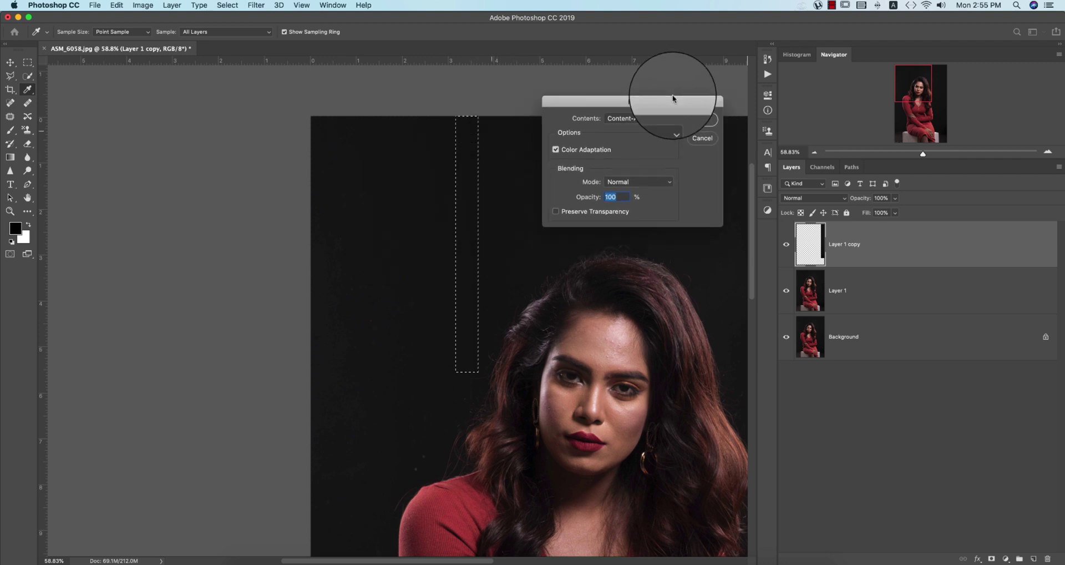
{"action": "left_click", "coordinate": [701, 125]}
{"action": "key", "text": "m"}
{"action": "left_click", "coordinate": [613, 191]}
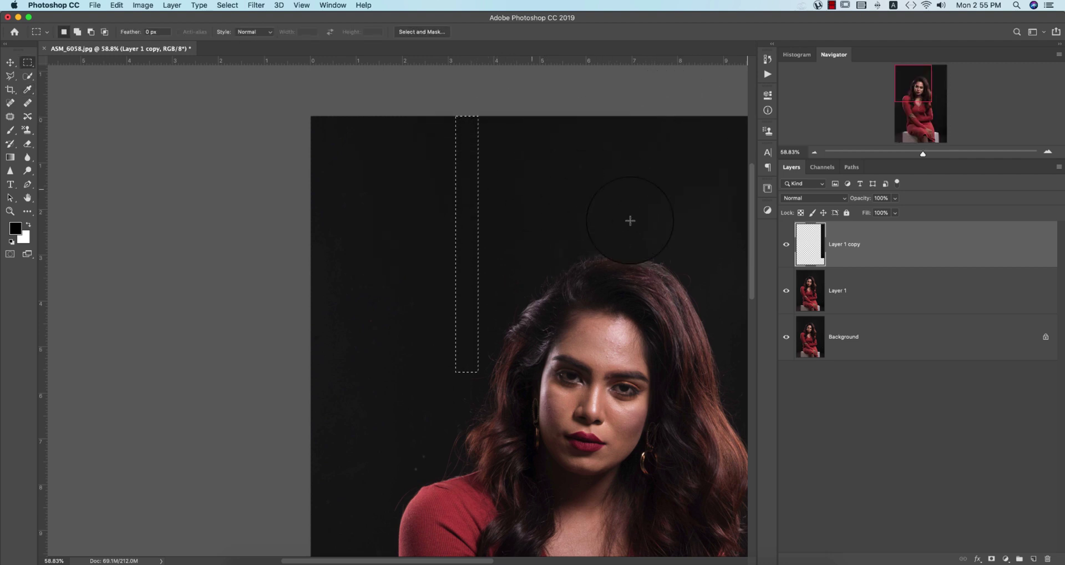
Step: Fill the narrow backdrop strip on Layer 1 with Content-Aware contents in Normal mode at 100% opacity and deselect
{"action": "left_click", "coordinate": [832, 289]}
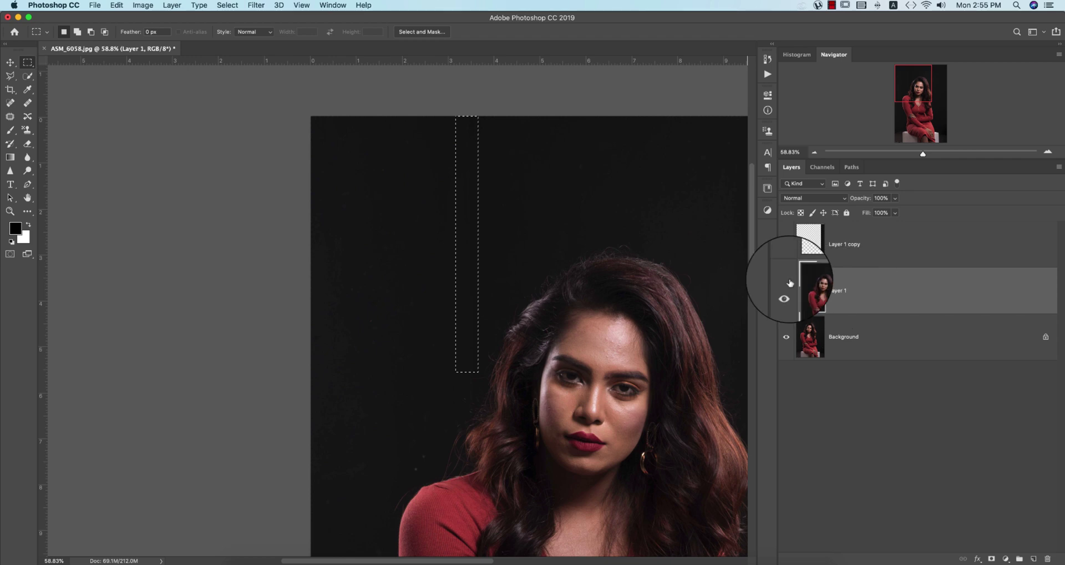
{"action": "left_click", "coordinate": [116, 5]}
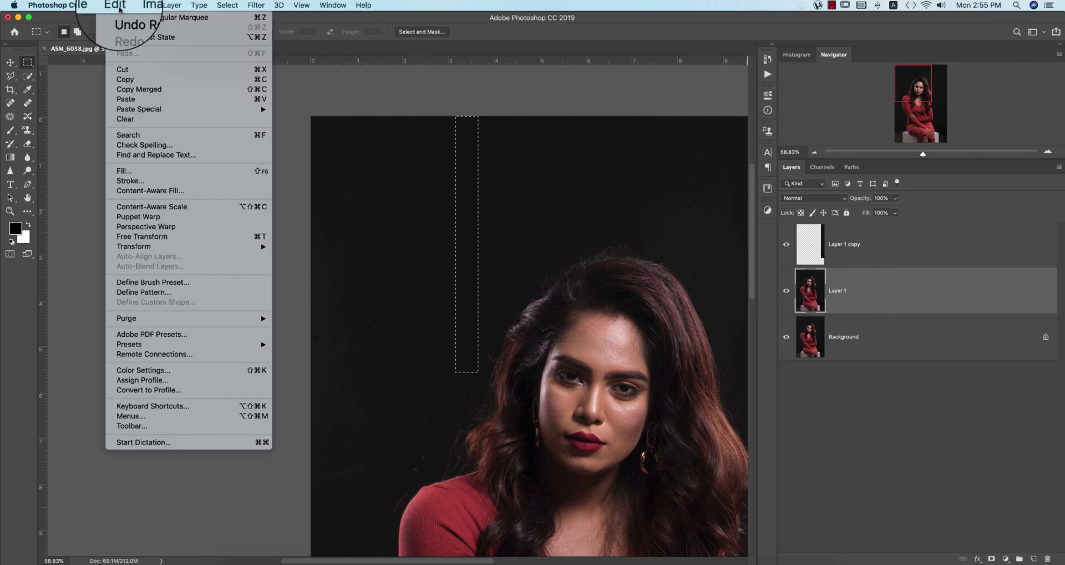
{"action": "left_click", "coordinate": [142, 174]}
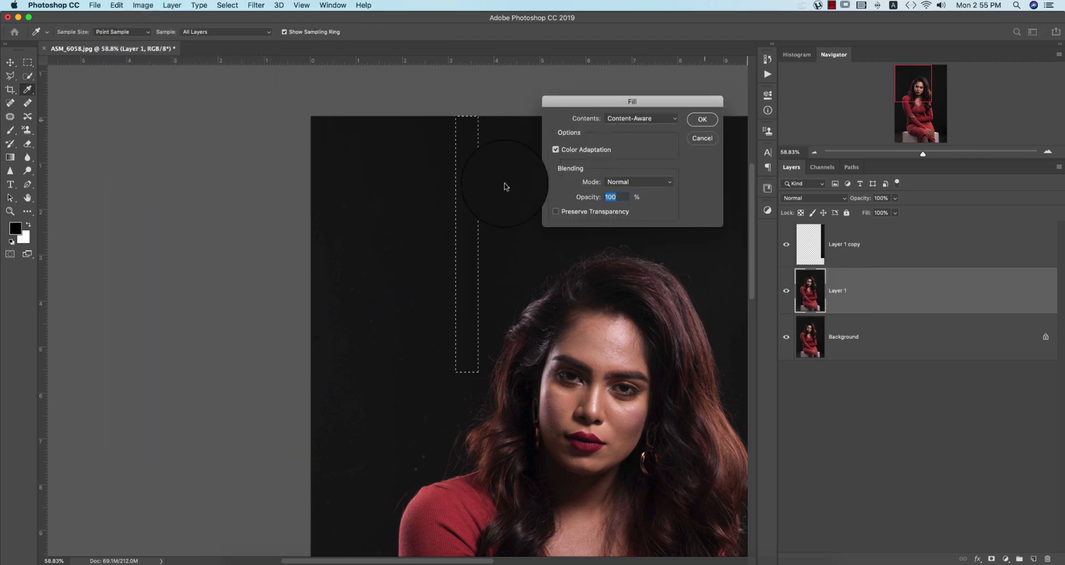
{"action": "key", "text": "Return"}
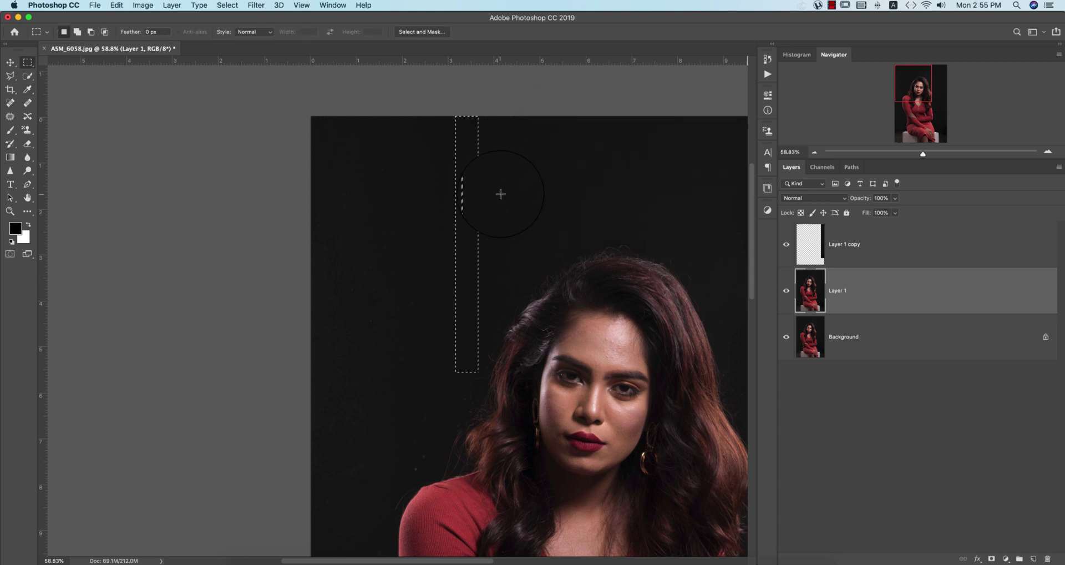
{"action": "key", "text": "super+d"}
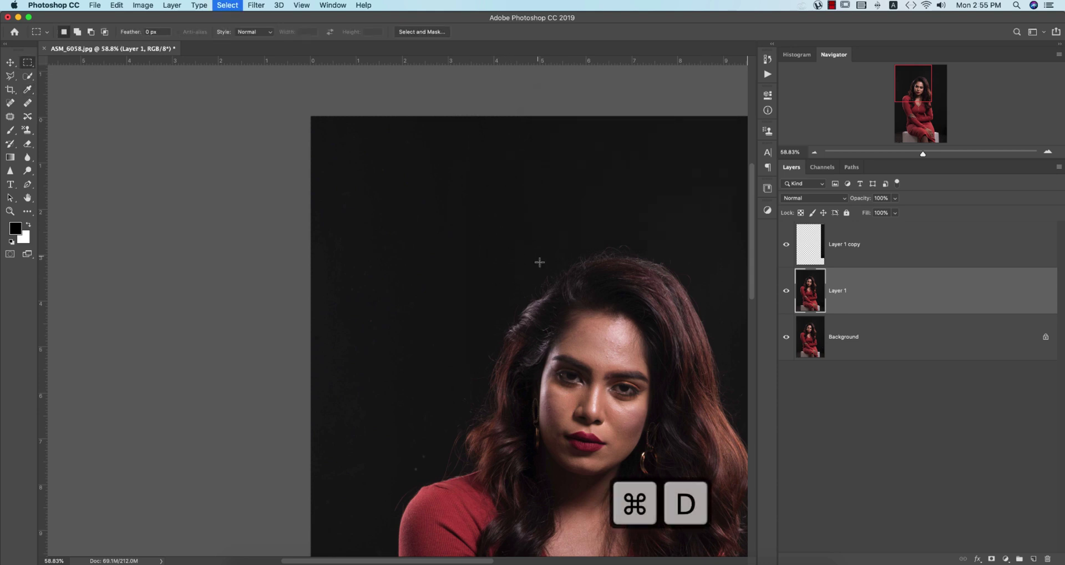
Step: Merge Layer 1 and Layer 1 copy into a single retouched layer above the Background
{"action": "scroll", "coordinate": [465, 313], "scroll_direction": "down", "scroll_amount": 5}
{"action": "scroll", "coordinate": [285, 285], "scroll_direction": "up", "scroll_amount": 4}
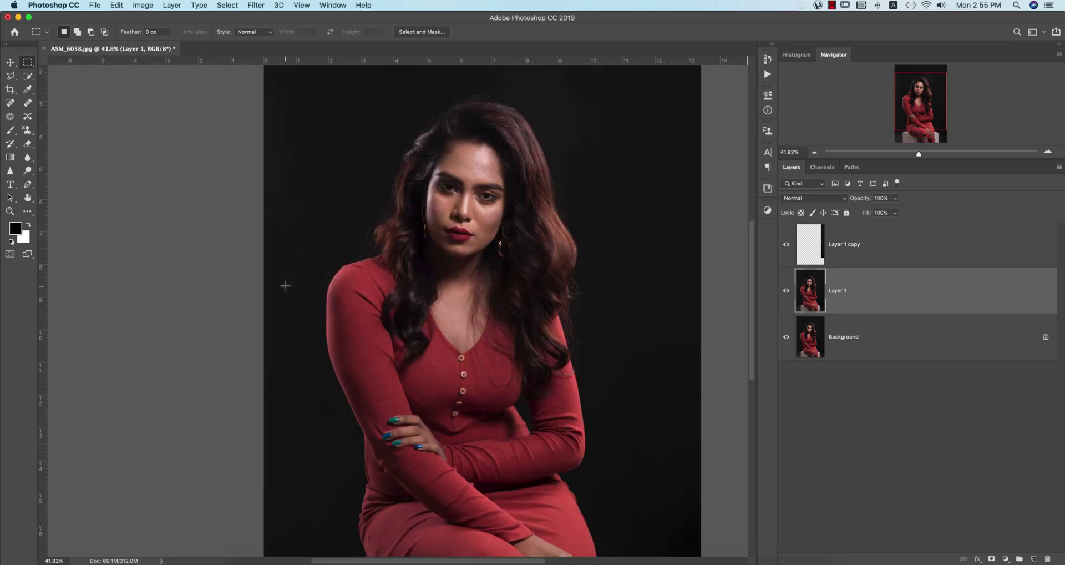
{"action": "scroll", "coordinate": [498, 337], "scroll_direction": "down", "scroll_amount": 3}
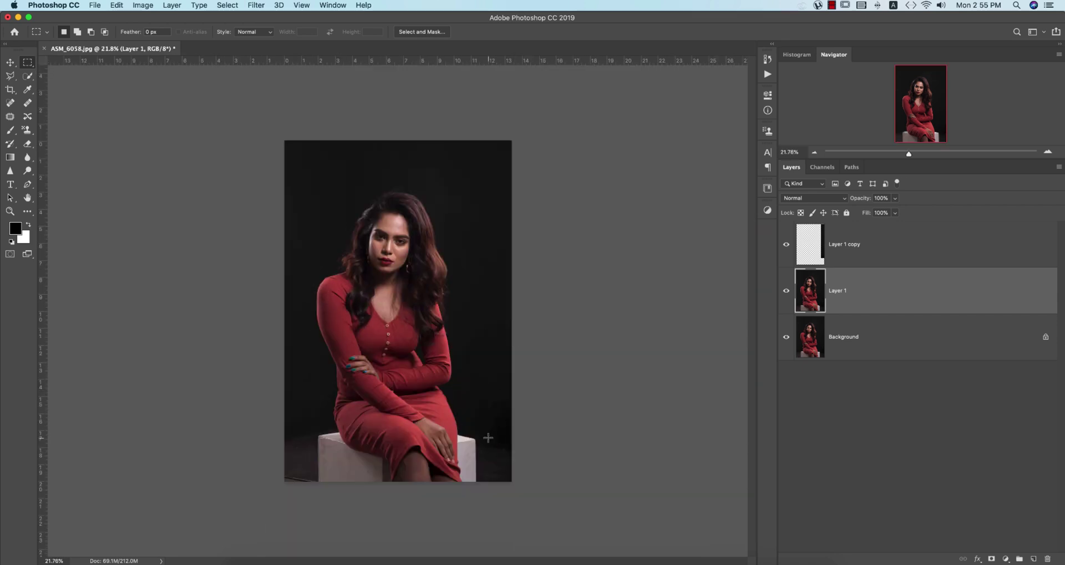
{"action": "scroll", "coordinate": [378, 202], "scroll_direction": "up", "scroll_amount": 3}
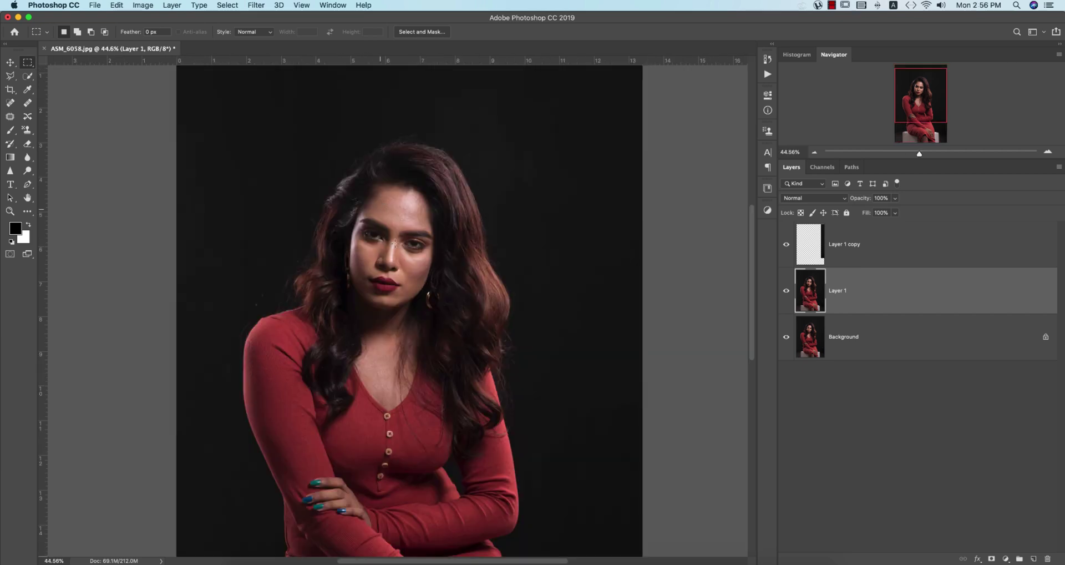
{"action": "scroll", "coordinate": [395, 243], "scroll_direction": "down", "scroll_amount": 2}
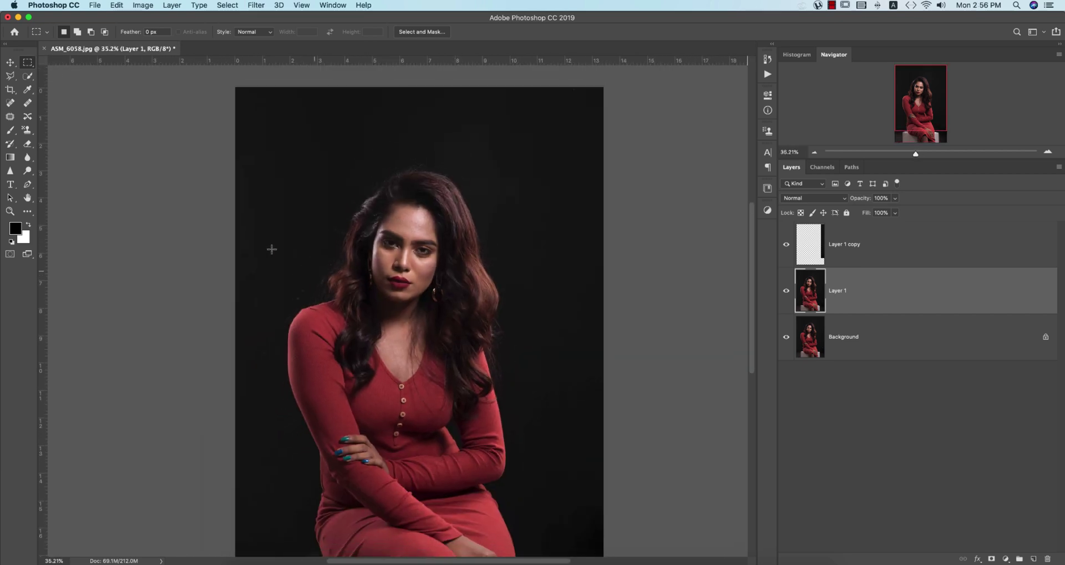
{"action": "left_click", "coordinate": [27, 76]}
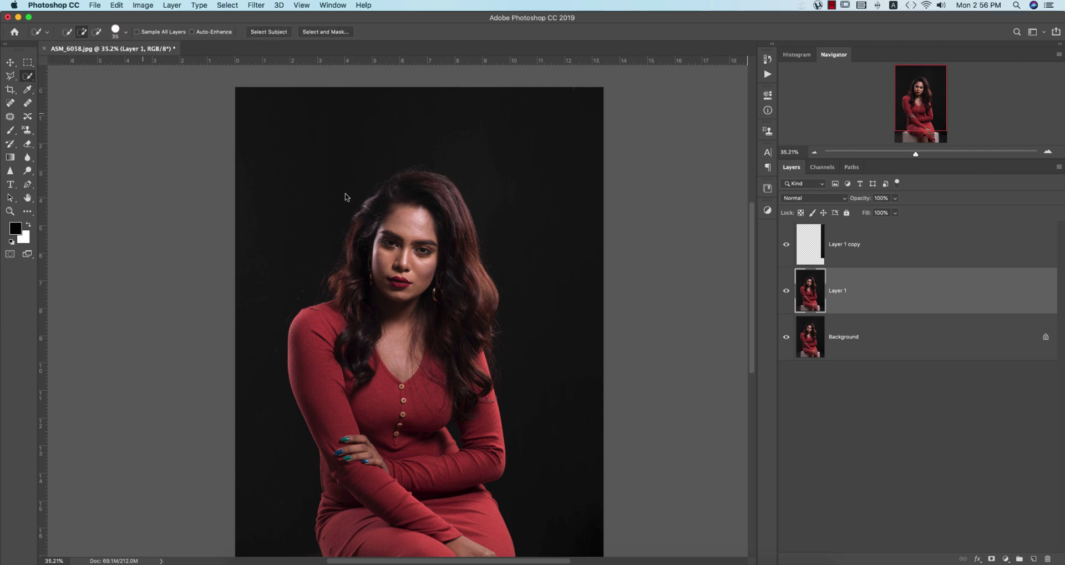
{"action": "left_click", "coordinate": [877, 256], "text": "shift"}
{"action": "key", "text": "super+e"}
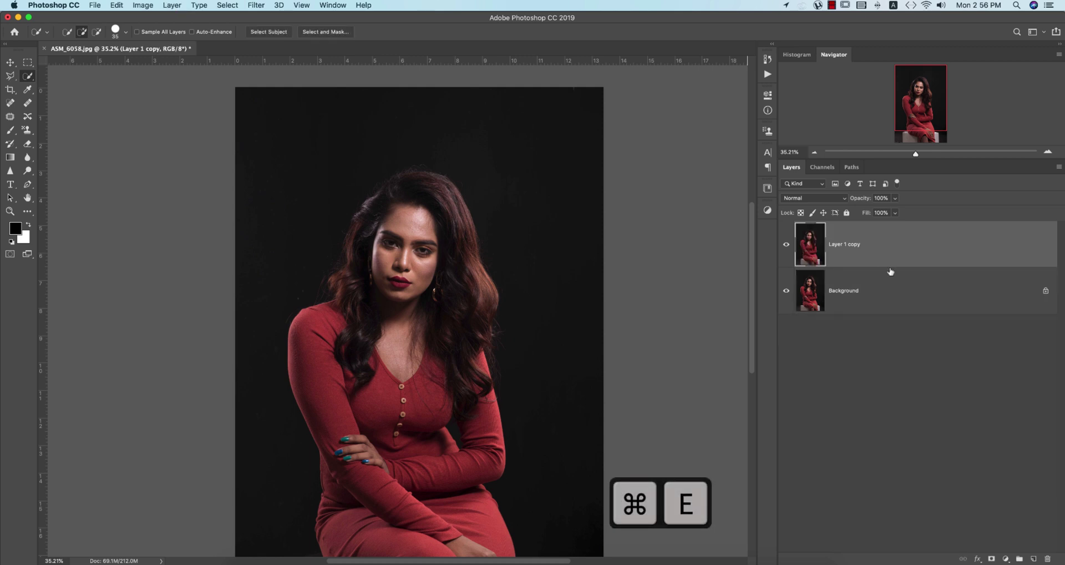
{"action": "scroll", "coordinate": [401, 200], "scroll_direction": "up", "scroll_amount": 5}
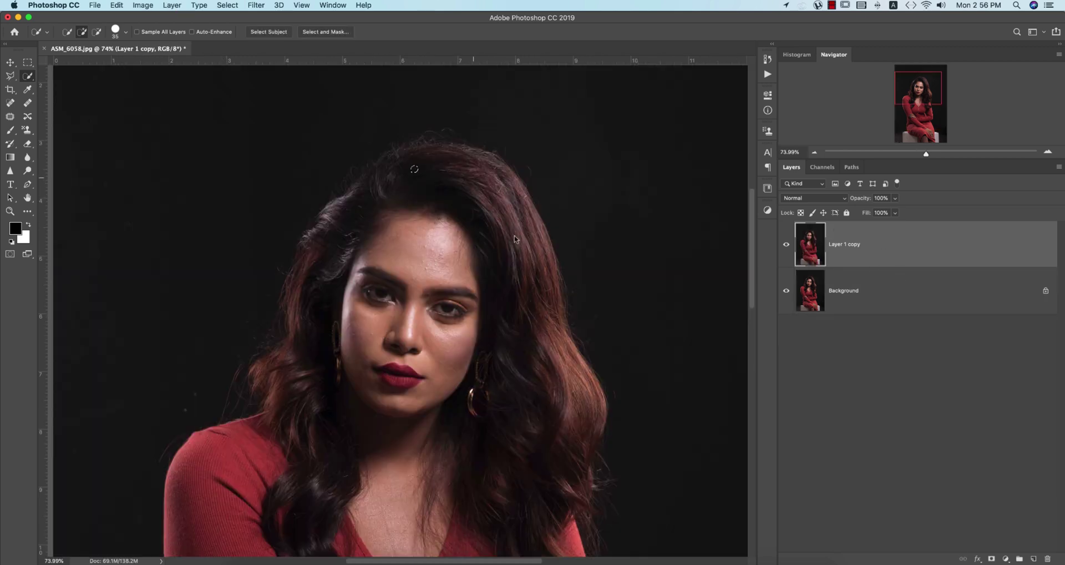
{"action": "mouse_move", "coordinate": [515, 239]}
{"action": "left_mouse_down"}
{"action": "mouse_move", "coordinate": [560, 456]}
{"action": "mouse_move", "coordinate": [460, 401]}
{"action": "mouse_move", "coordinate": [390, 248]}
{"action": "mouse_move", "coordinate": [320, 275]}
{"action": "mouse_move", "coordinate": [292, 322]}
{"action": "mouse_move", "coordinate": [294, 437]}
{"action": "left_mouse_up"}
{"action": "key", "text": "super+d"}
{"action": "scroll", "coordinate": [390, 394], "scroll_direction": "down", "scroll_amount": 5}
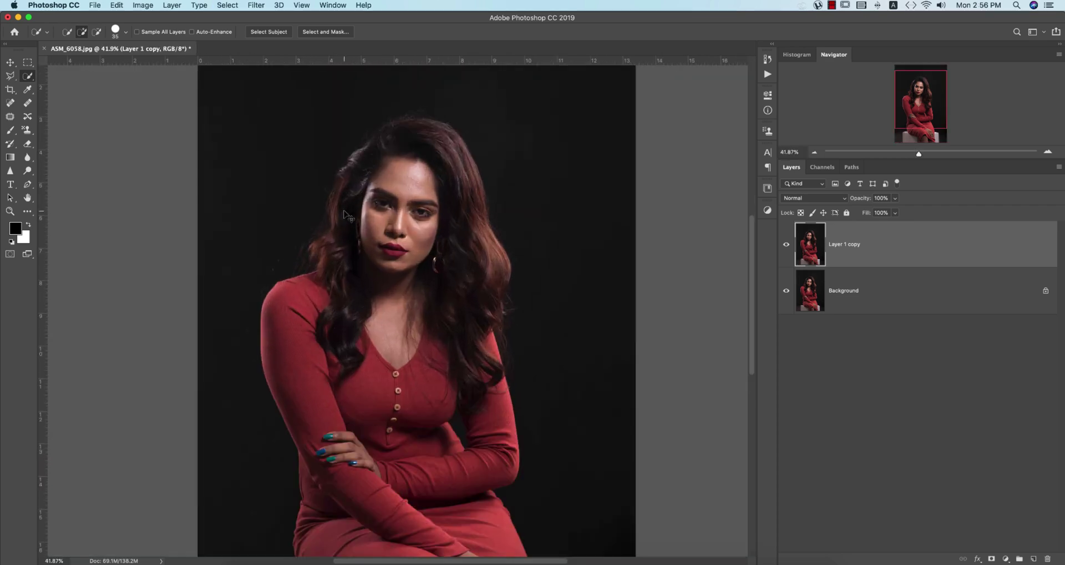
Step: Start a Pen path on Layer 1 copy along the top of the hair, curving from its upper left over the crown
{"action": "scroll", "coordinate": [347, 216], "scroll_direction": "up", "scroll_amount": 1}
{"action": "scroll", "coordinate": [346, 215], "scroll_direction": "up", "scroll_amount": 1}
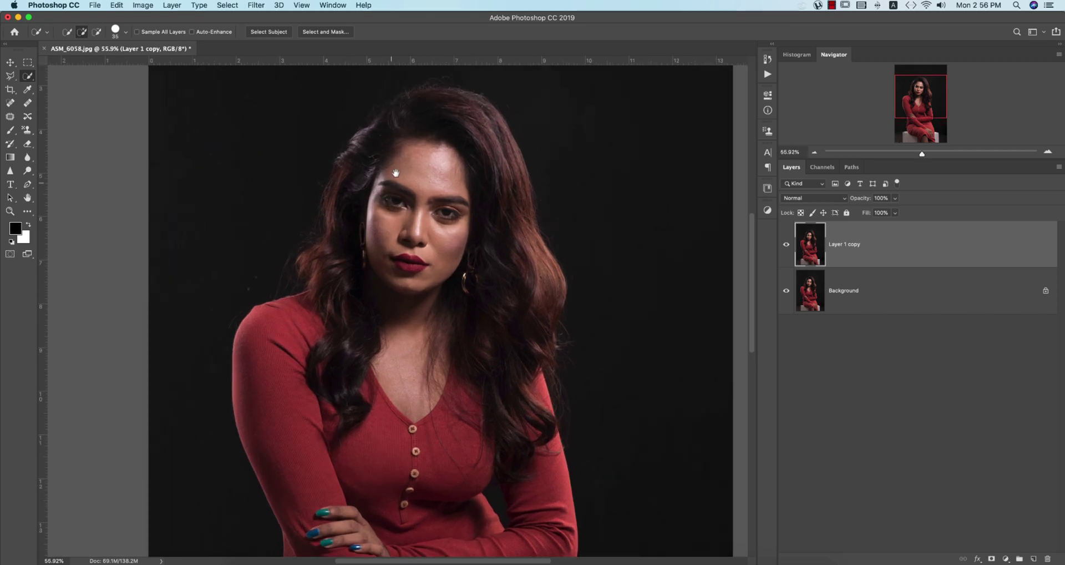
{"action": "left_click_drag", "start_coordinate": [395, 173], "coordinate": [426, 260]}
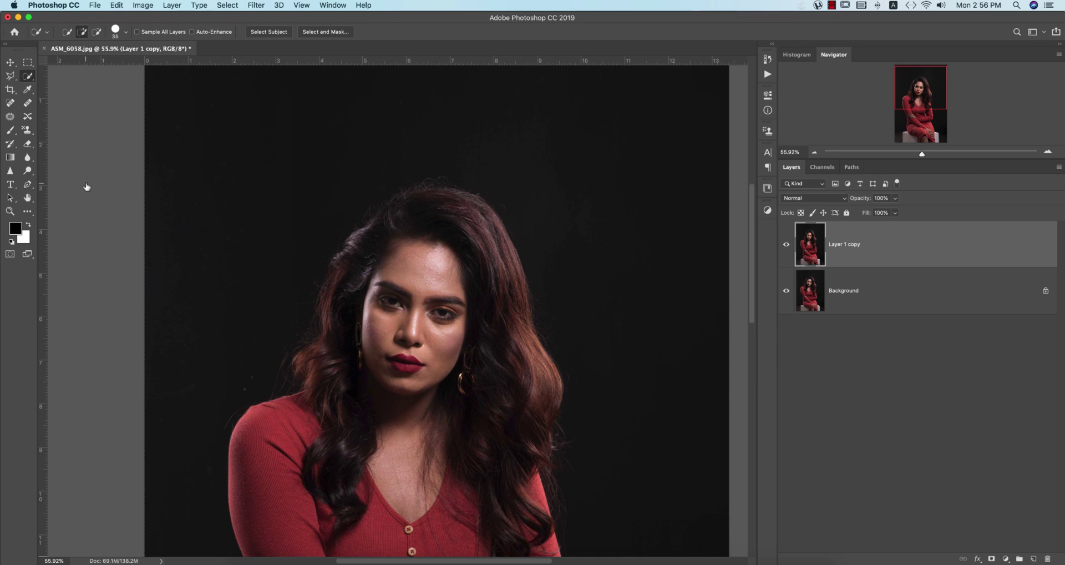
{"action": "key", "text": "p"}
{"action": "scroll", "coordinate": [409, 213], "scroll_direction": "up", "scroll_amount": 5}
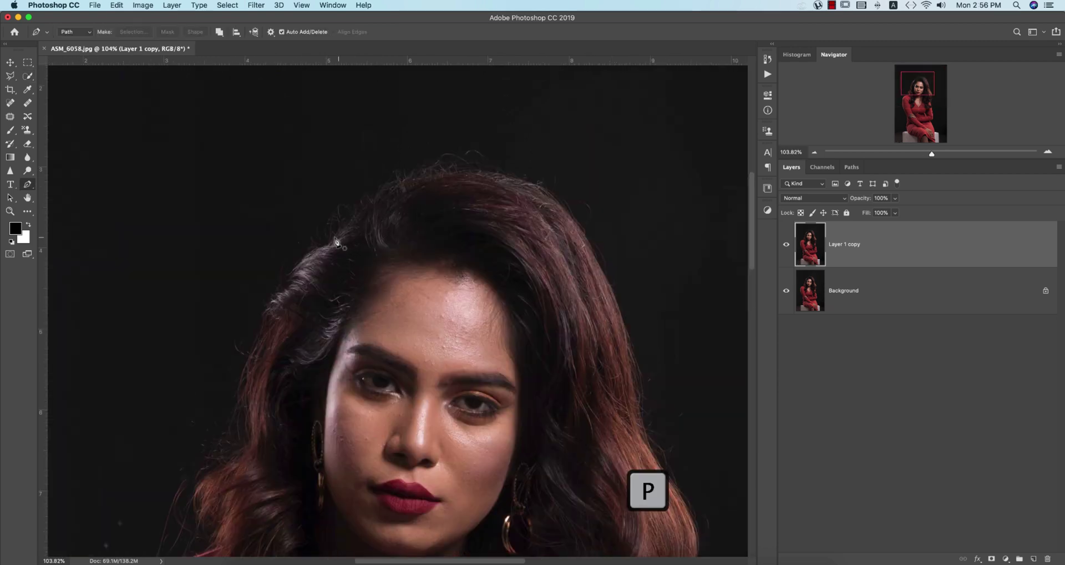
{"action": "left_click_drag", "start_coordinate": [520, 179], "coordinate": [648, 217]}
{"action": "left_click", "coordinate": [520, 179], "text": "alt"}
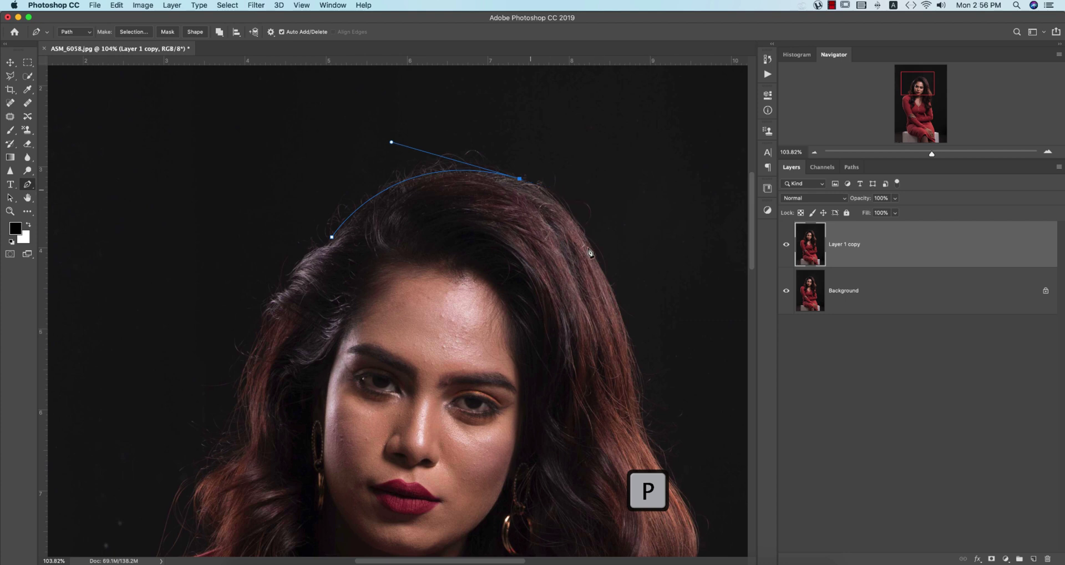
Step: Continue the path down the hair's right side to where it flares outward, undoing misplaced anchor points along the way
{"action": "scroll", "coordinate": [591, 253], "scroll_direction": "down", "scroll_amount": 5}
{"action": "left_click_drag", "start_coordinate": [616, 325], "coordinate": [624, 414]}
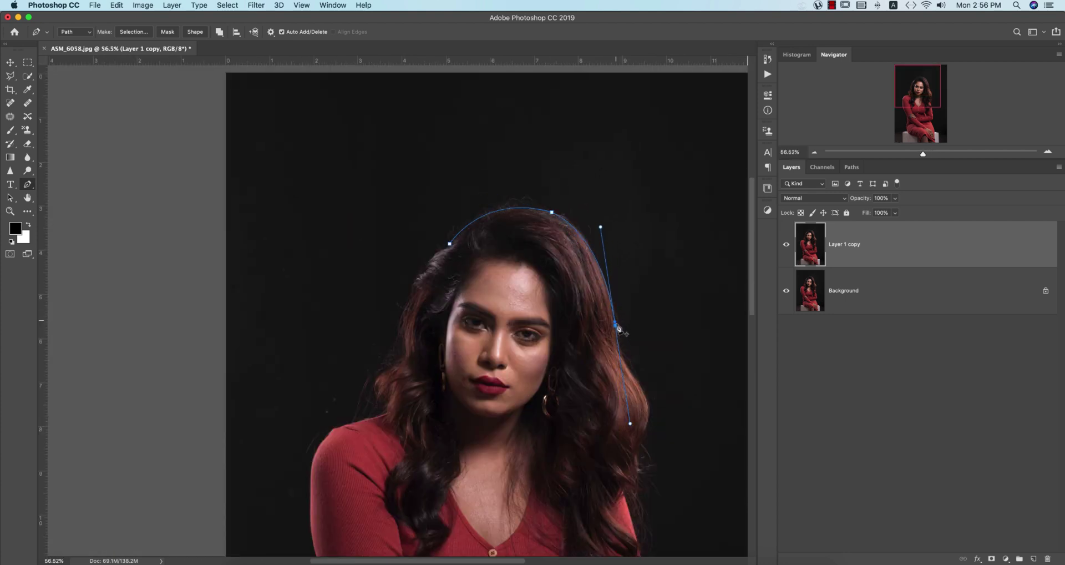
{"action": "key", "text": "super+z"}
{"action": "scroll", "coordinate": [626, 347], "scroll_direction": "up", "scroll_amount": 8}
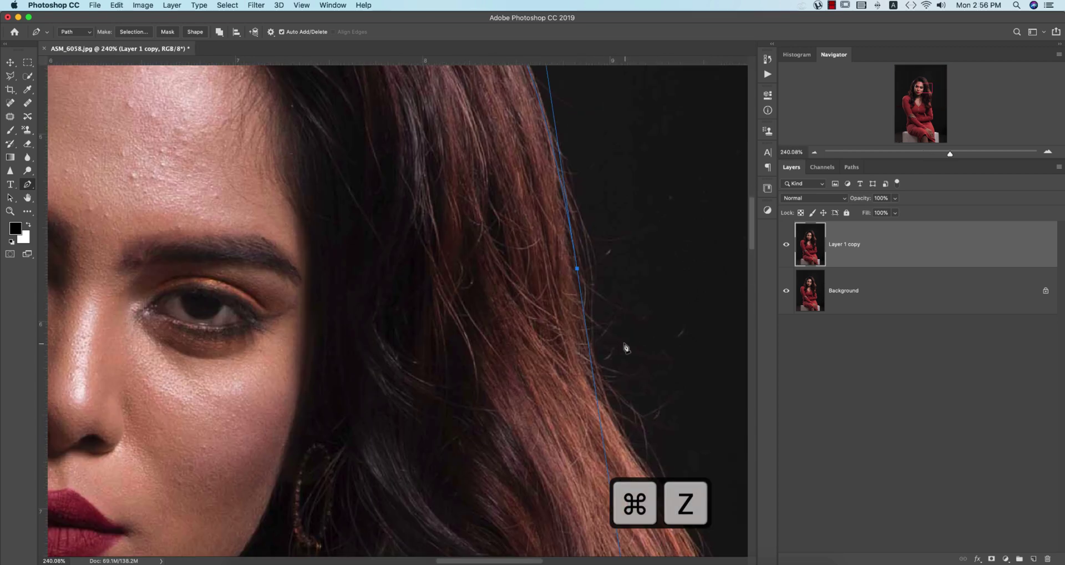
{"action": "left_click_drag", "start_coordinate": [616, 415], "coordinate": [652, 462]}
{"action": "key", "text": "super+z"}
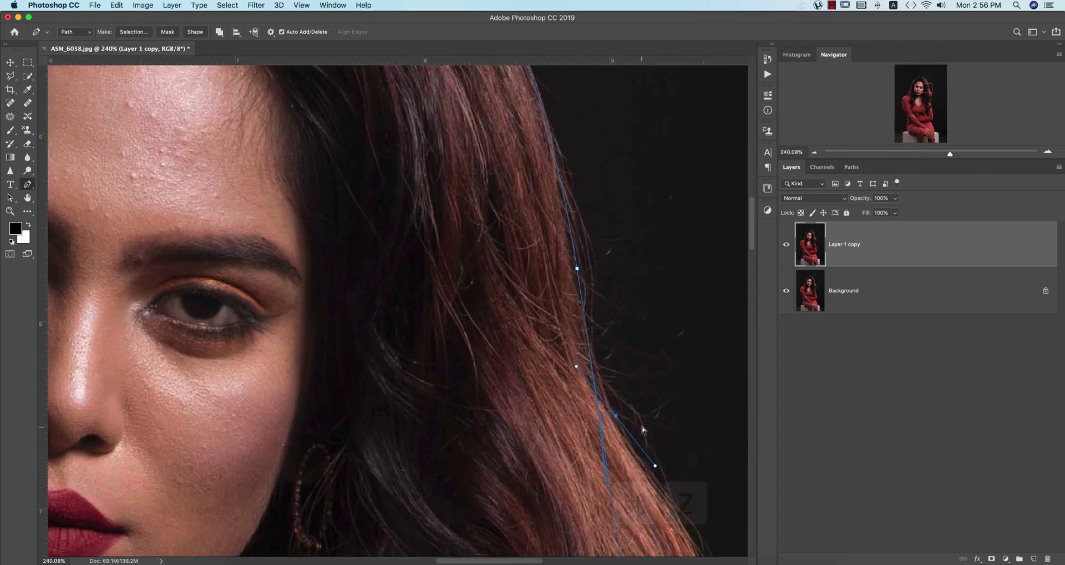
{"action": "scroll", "coordinate": [595, 317], "scroll_direction": "down", "scroll_amount": 5}
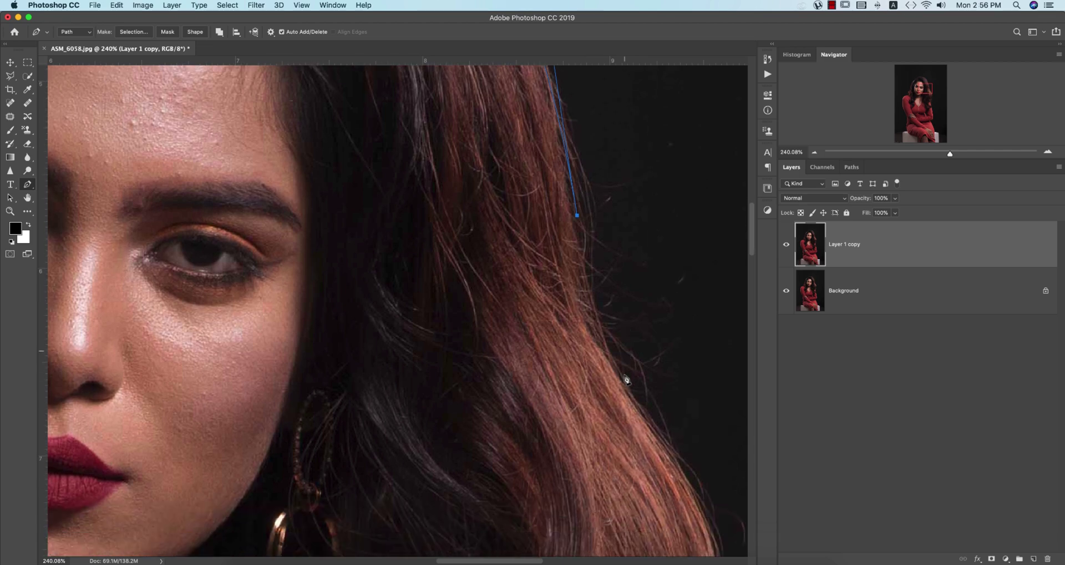
{"action": "left_click_drag", "start_coordinate": [644, 364], "coordinate": [698, 417]}
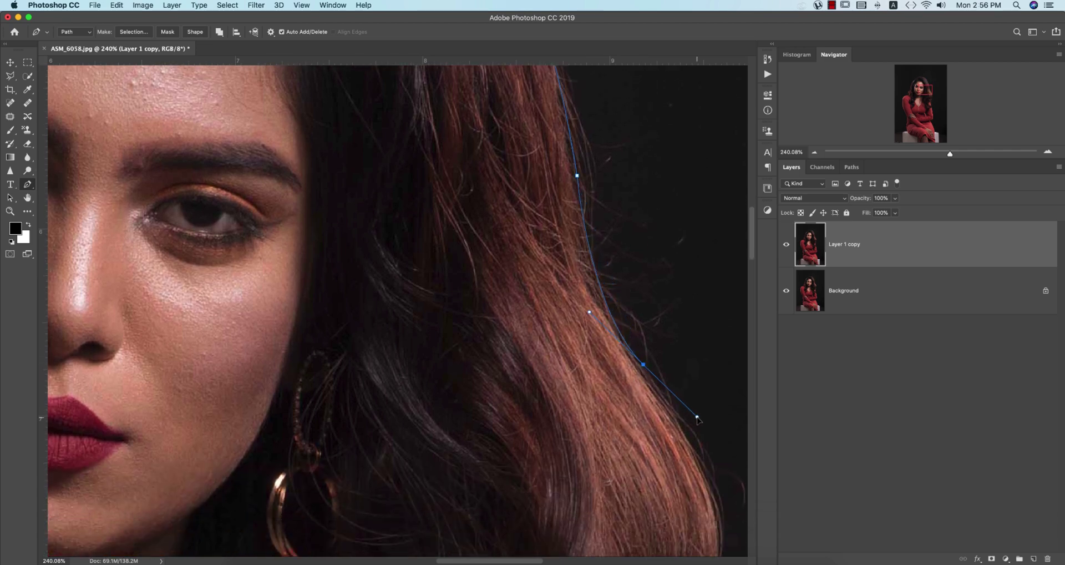
Step: Extend the path around the lower curls on the right and down the sleeve, around the elbow to the waist
{"action": "scroll", "coordinate": [644, 371], "scroll_direction": "down", "scroll_amount": 10}
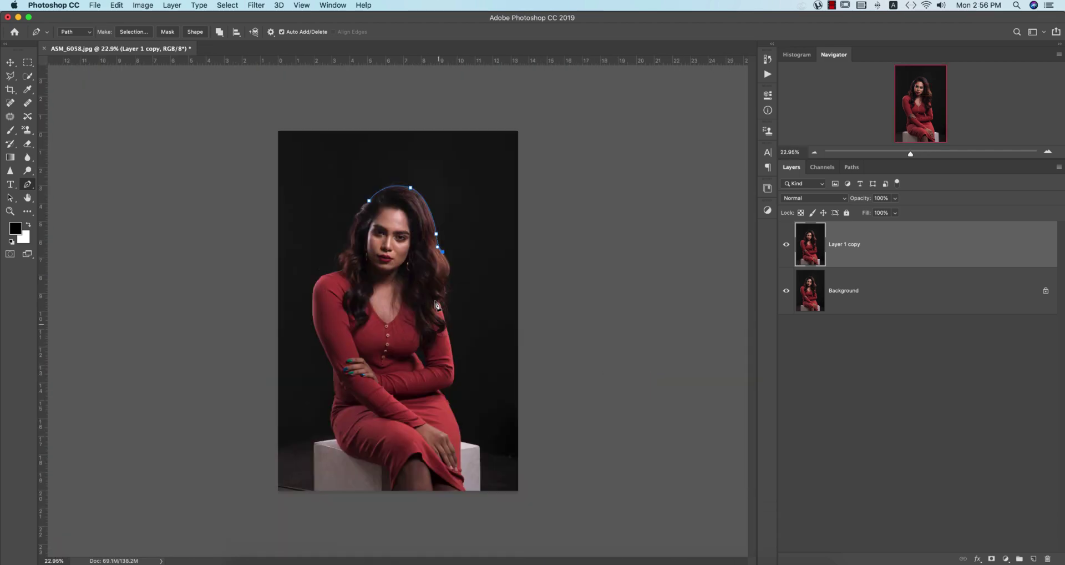
{"action": "scroll", "coordinate": [446, 260], "scroll_direction": "up", "scroll_amount": 5}
{"action": "left_click_drag", "start_coordinate": [496, 320], "coordinate": [457, 383]}
{"action": "left_click", "coordinate": [496, 321], "text": "alt"}
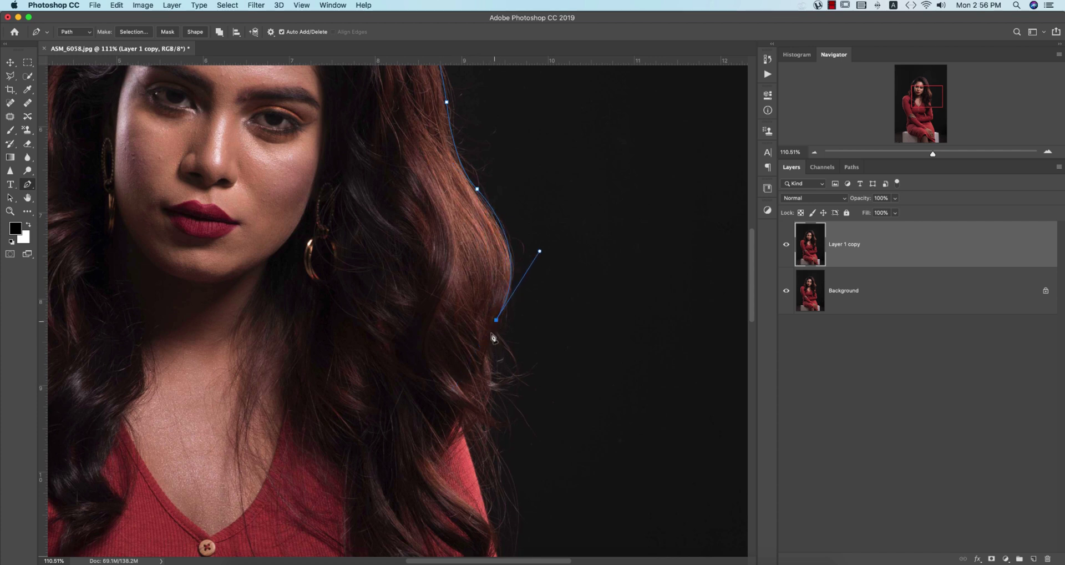
{"action": "left_click_drag", "start_coordinate": [486, 358], "coordinate": [487, 372]}
{"action": "left_click_drag", "start_coordinate": [465, 432], "coordinate": [487, 424]}
{"action": "scroll", "coordinate": [434, 194], "scroll_direction": "down", "scroll_amount": 10}
{"action": "scroll", "coordinate": [460, 211], "scroll_direction": "down", "scroll_amount": 10}
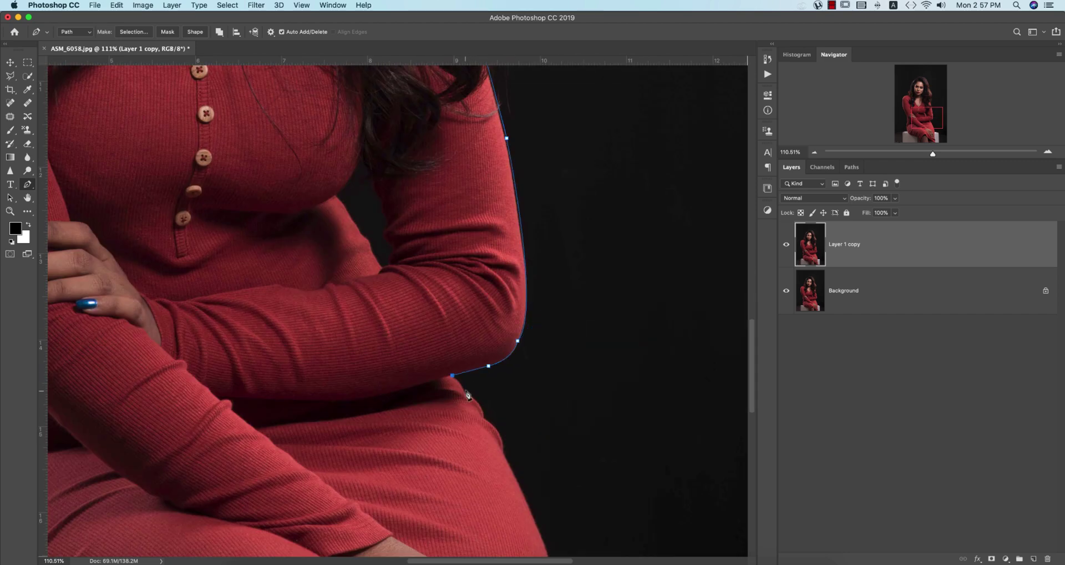
Step: Trace the path up the left sleeve, shoulder and hair, closing the outline around the woman and the white block
{"action": "key", "text": "super+z"}
{"action": "key", "text": "super+z"}
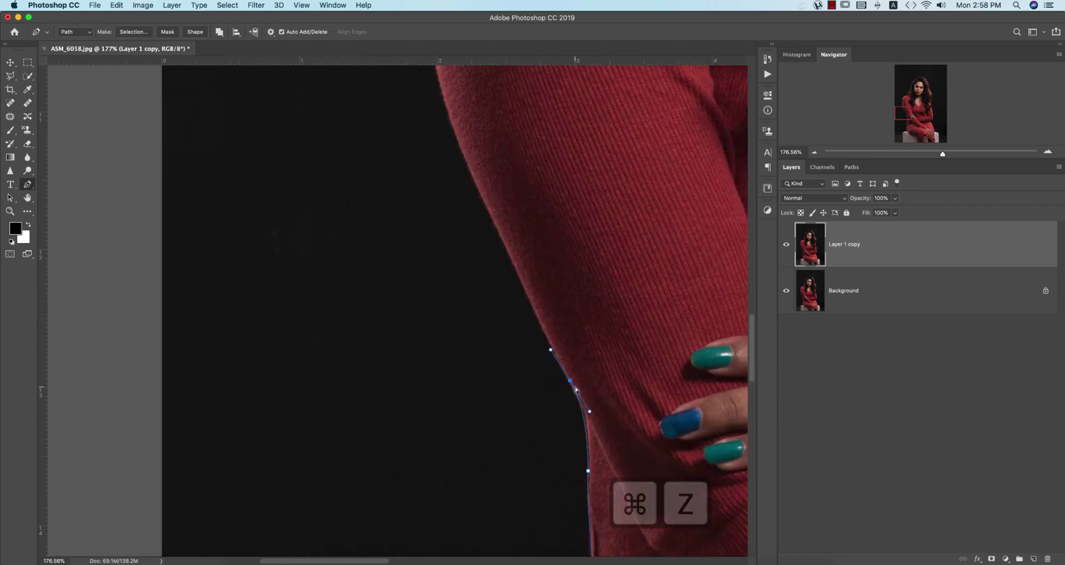
{"action": "scroll", "coordinate": [528, 295], "scroll_direction": "up", "scroll_amount": 10}
{"action": "left_click", "coordinate": [518, 250]}
{"action": "left_click", "coordinate": [542, 217]}
{"action": "left_click", "coordinate": [593, 169]}
{"action": "key", "text": "super+0"}
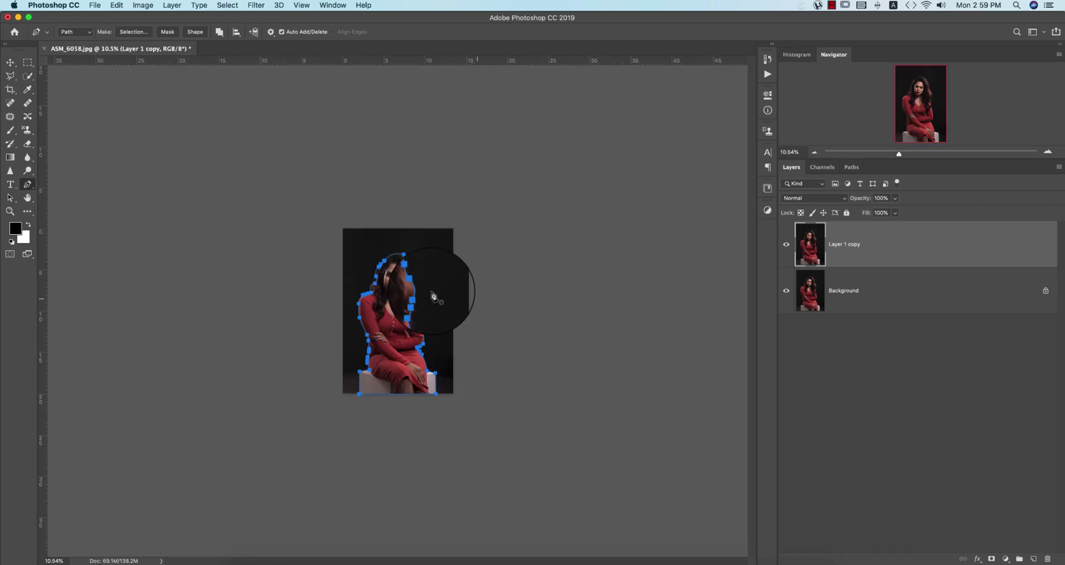
Step: Convert the closed path into a selection and open it in Select and Mask
{"action": "right_click", "coordinate": [404, 201]}
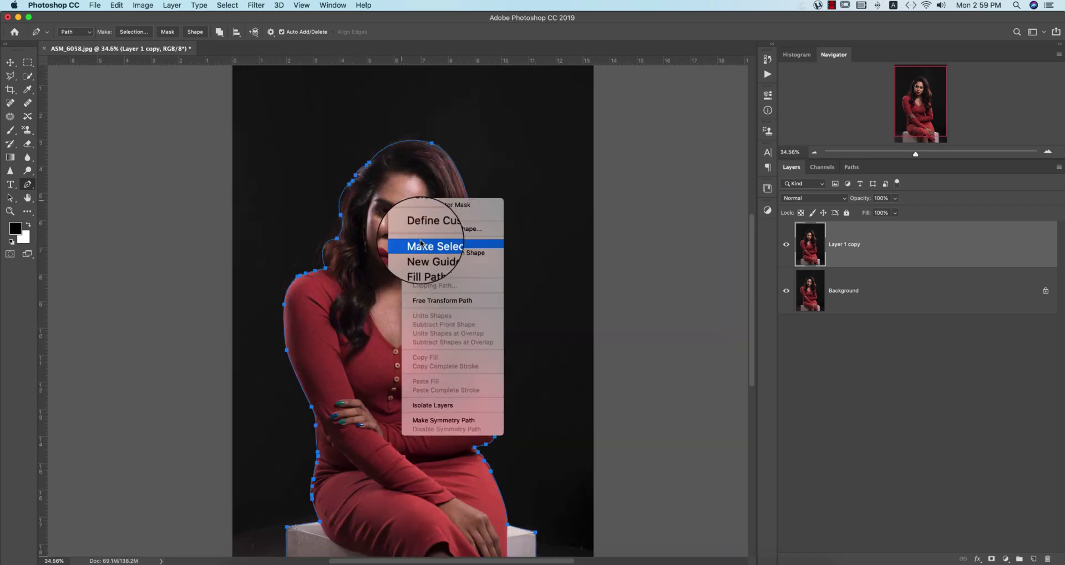
{"action": "left_click", "coordinate": [467, 243]}
{"action": "left_click", "coordinate": [588, 228]}
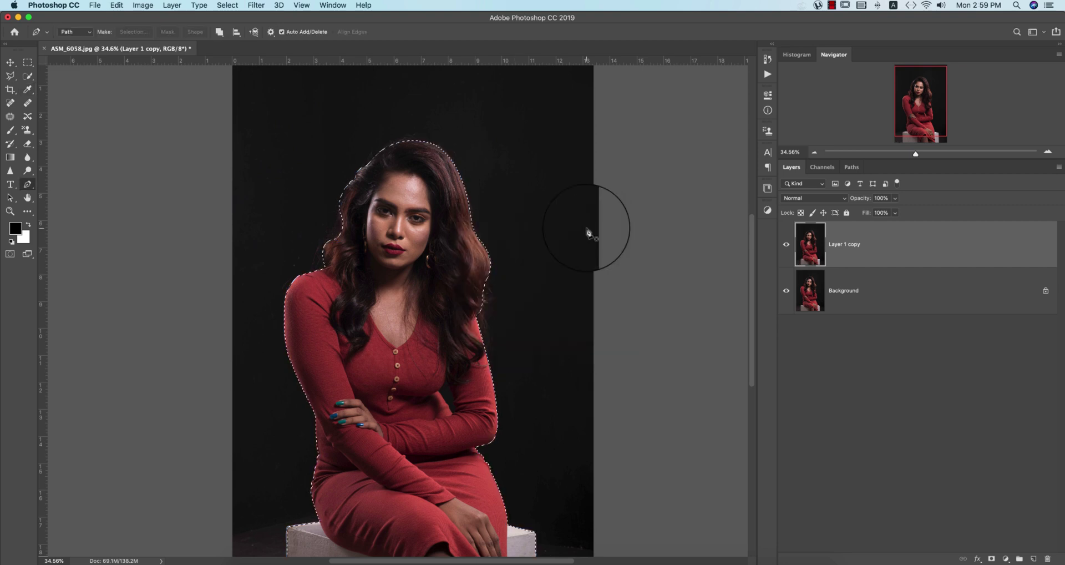
{"action": "left_click", "coordinate": [10, 62]}
{"action": "left_click", "coordinate": [229, 6]}
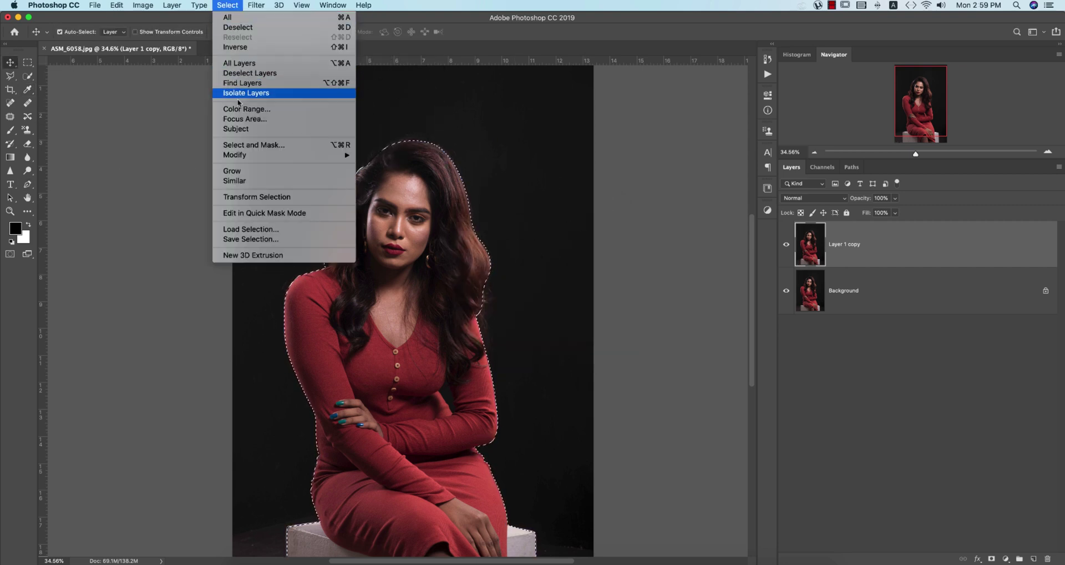
{"action": "left_click", "coordinate": [242, 146]}
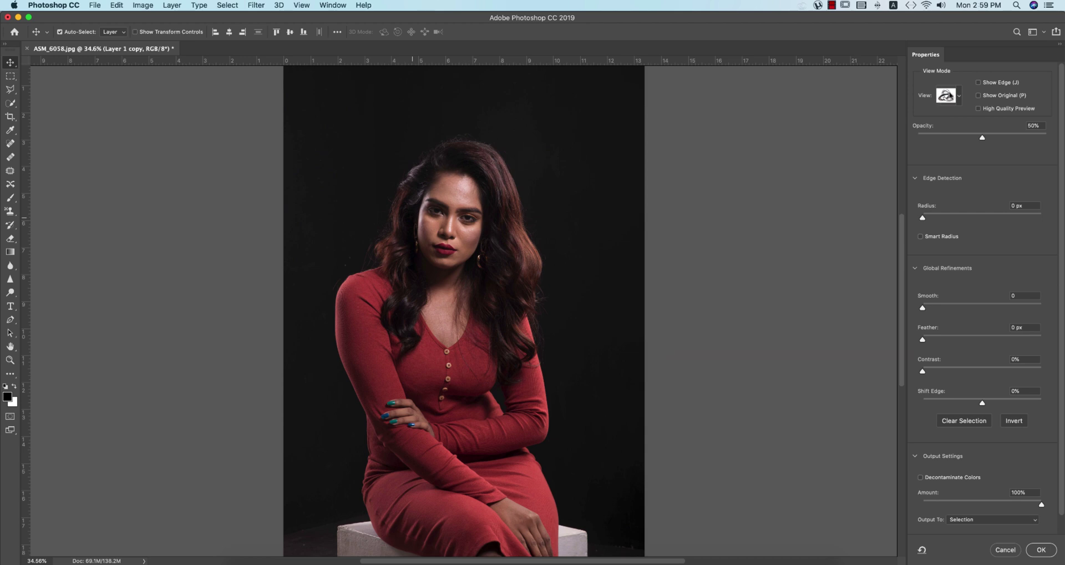
Step: Review the available view modes and toggle the edge-only preview of the cutout on and off
{"action": "left_click", "coordinate": [959, 96]}
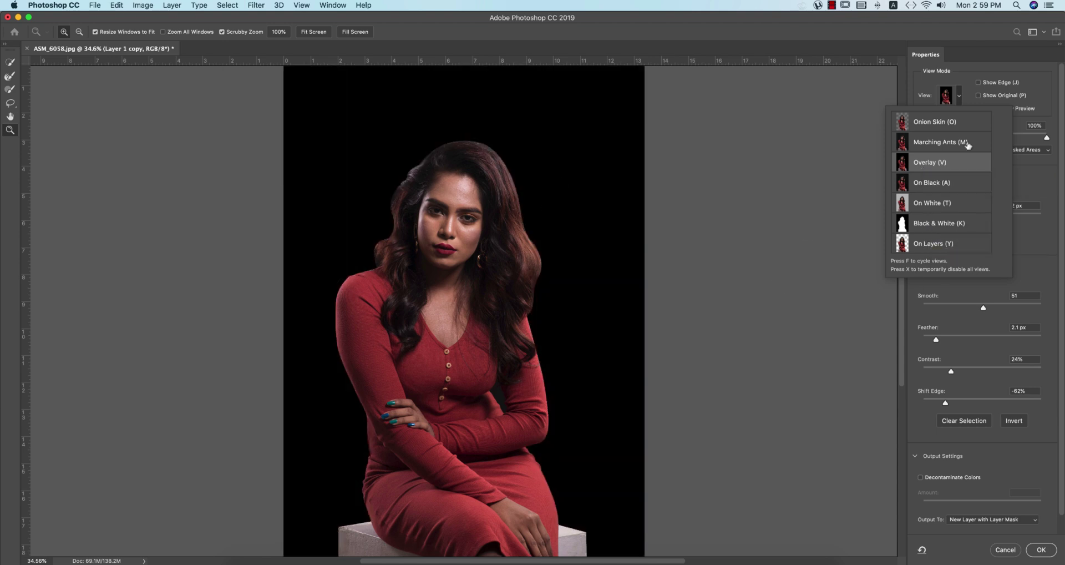
{"action": "left_click", "coordinate": [963, 76]}
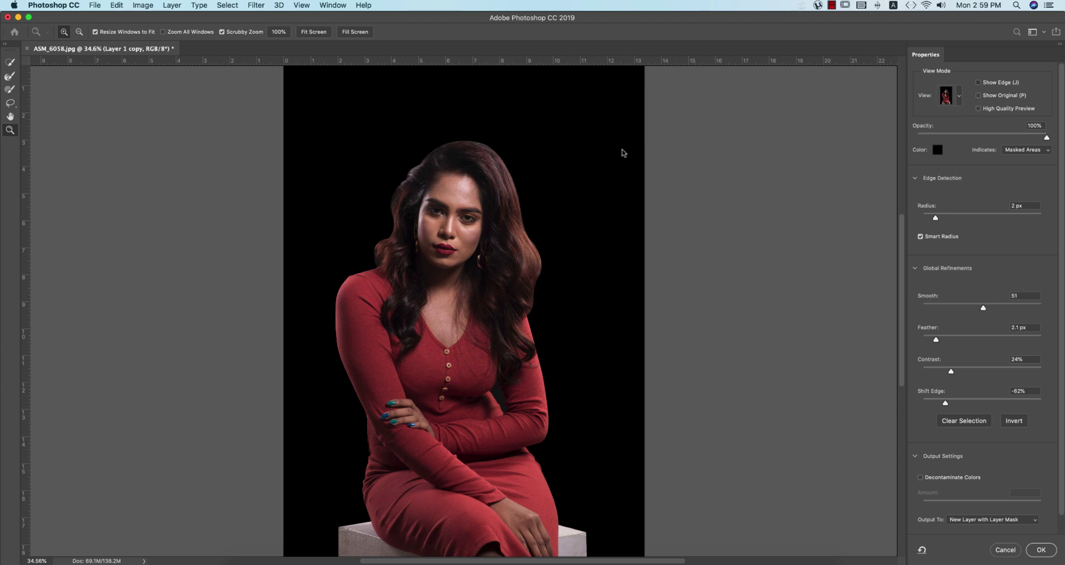
{"action": "key", "text": "j"}
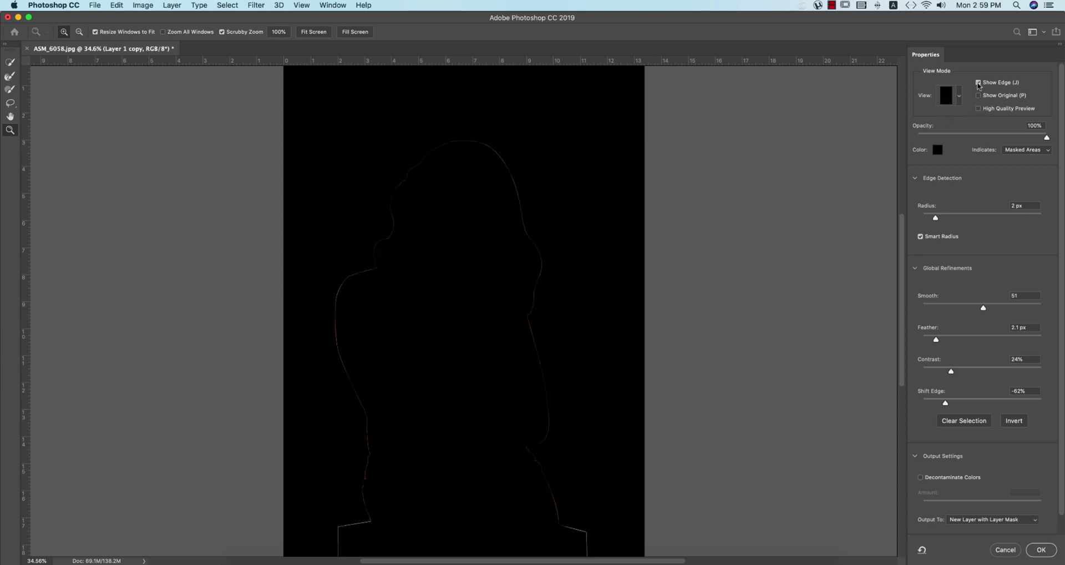
{"action": "key", "text": "j"}
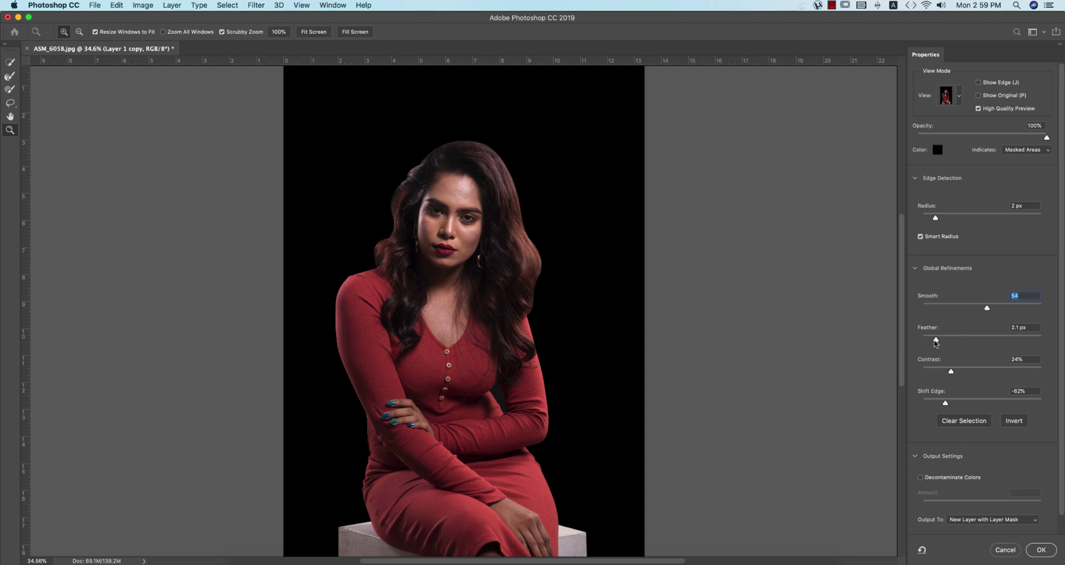
Step: Set Feather to 3.4 px and change the overlay colour for masked areas to dark red 5b2020
{"action": "left_click", "coordinate": [935, 341]}
{"action": "left_click_drag", "start_coordinate": [943, 340], "coordinate": [945, 340]}
{"action": "left_click", "coordinate": [1012, 151]}
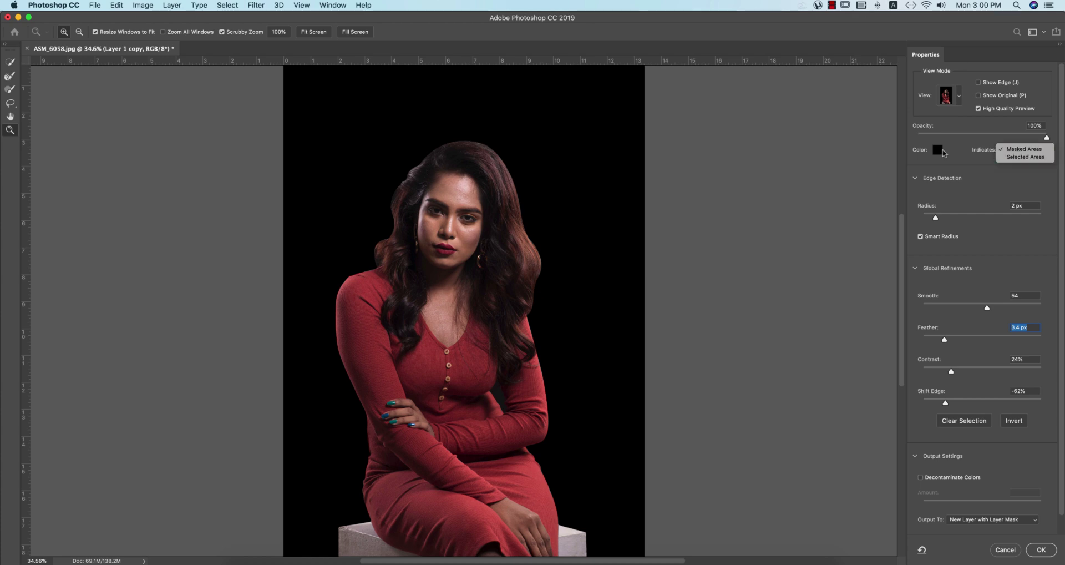
{"action": "left_click", "coordinate": [938, 150]}
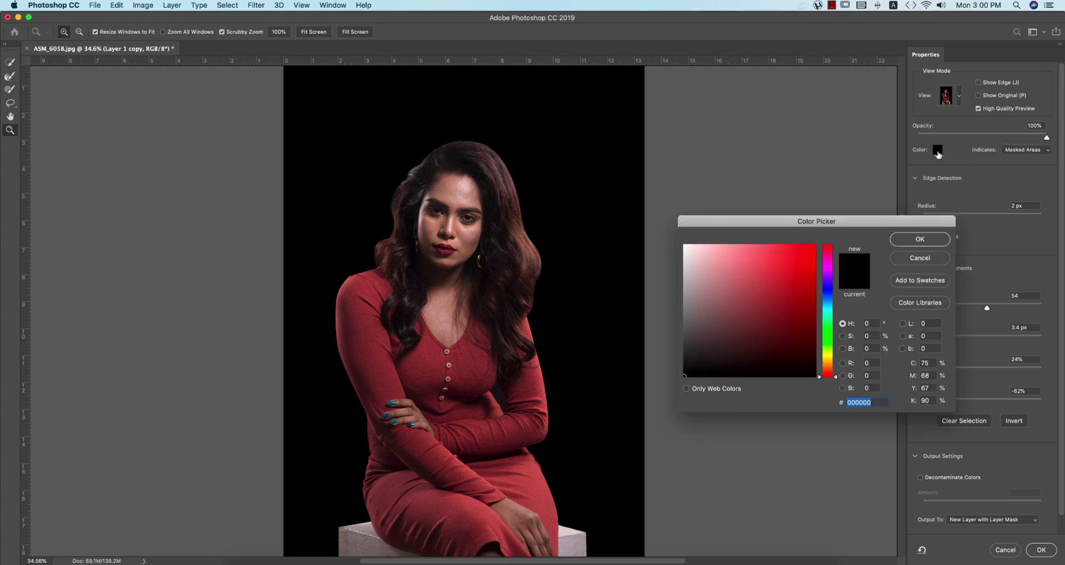
{"action": "left_click", "coordinate": [752, 273]}
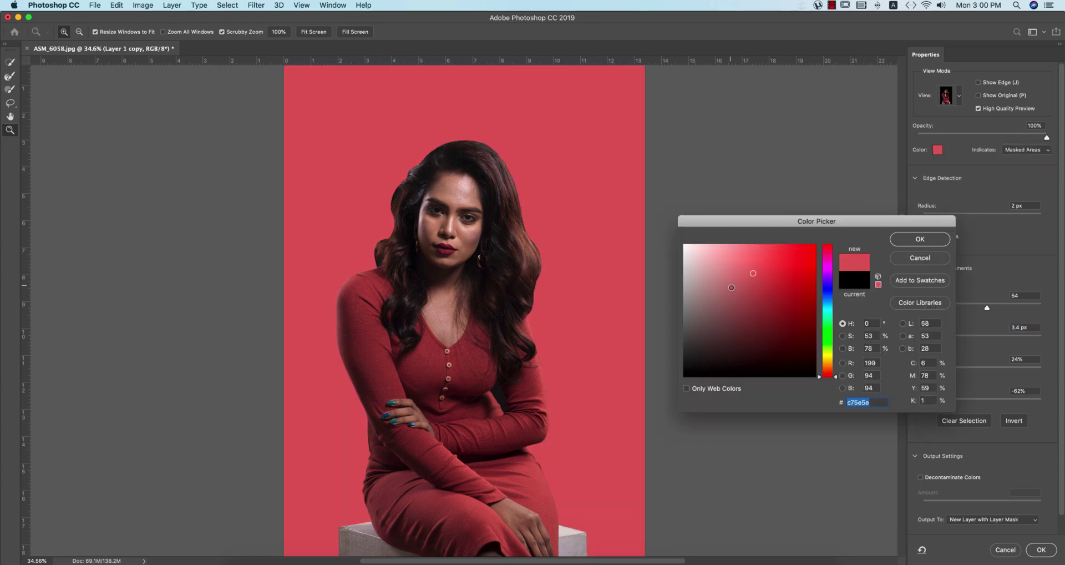
{"action": "left_click_drag", "start_coordinate": [732, 288], "coordinate": [770, 330]}
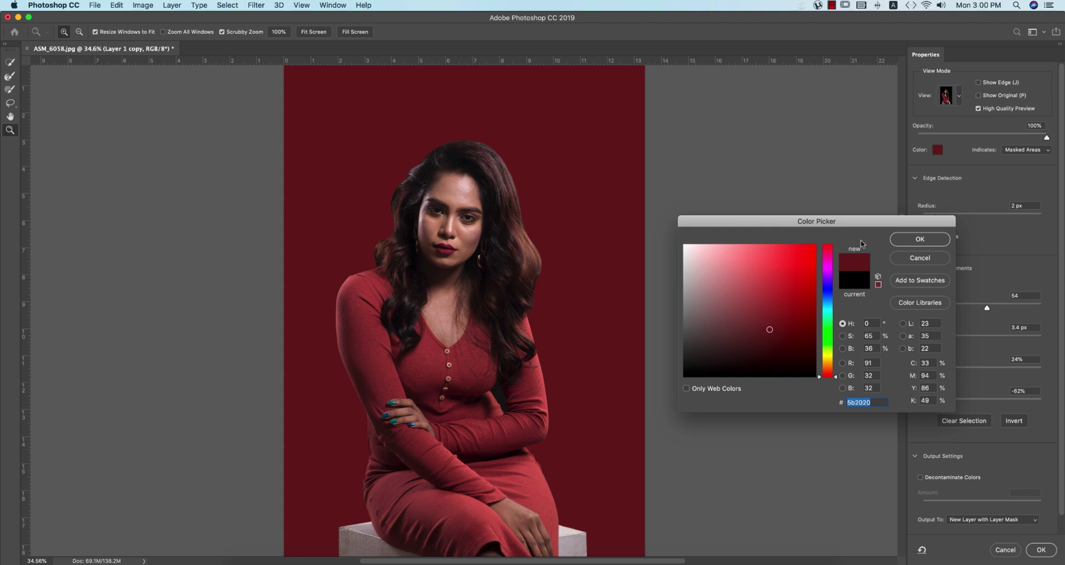
{"action": "left_click", "coordinate": [902, 240]}
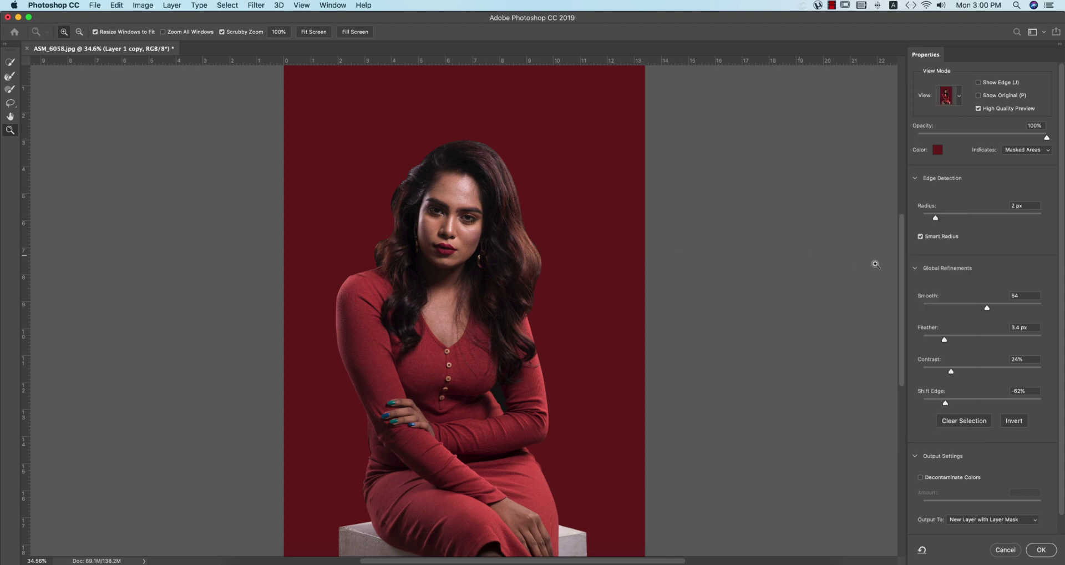
Step: Set Shift Edge to -28% and brush over the hair's left edge with the Refine Edge Brush
{"action": "left_click_drag", "start_coordinate": [942, 403], "coordinate": [947, 403]}
{"action": "left_click_drag", "start_coordinate": [397, 191], "coordinate": [391, 187]}
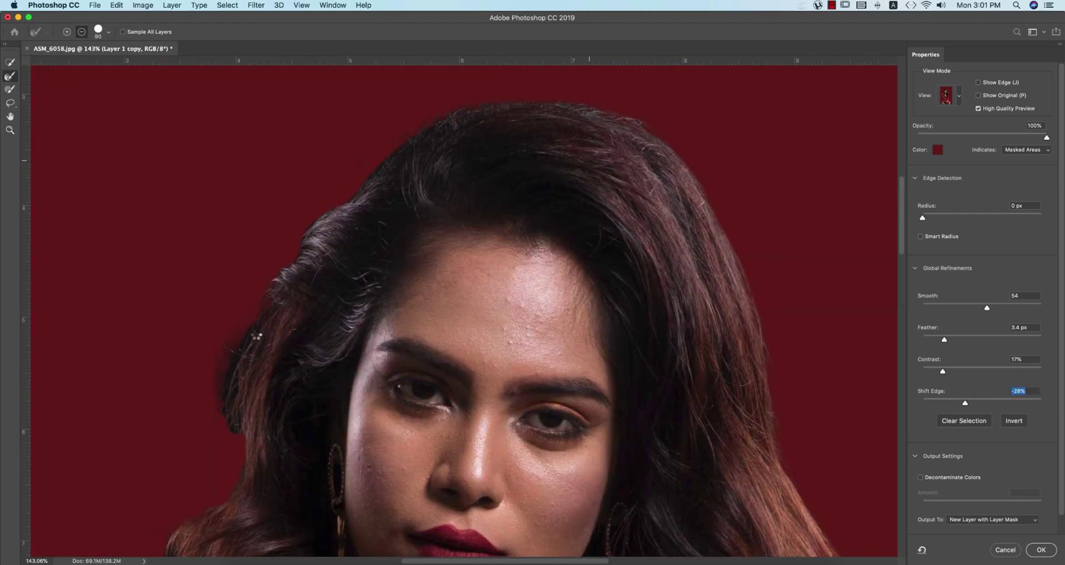
{"action": "key", "text": "alt"}
Step: Output the refined selection as New Layer with Layer Mask and check the cutout with the Background layer briefly hidden
{"action": "left_click", "coordinate": [1016, 521]}
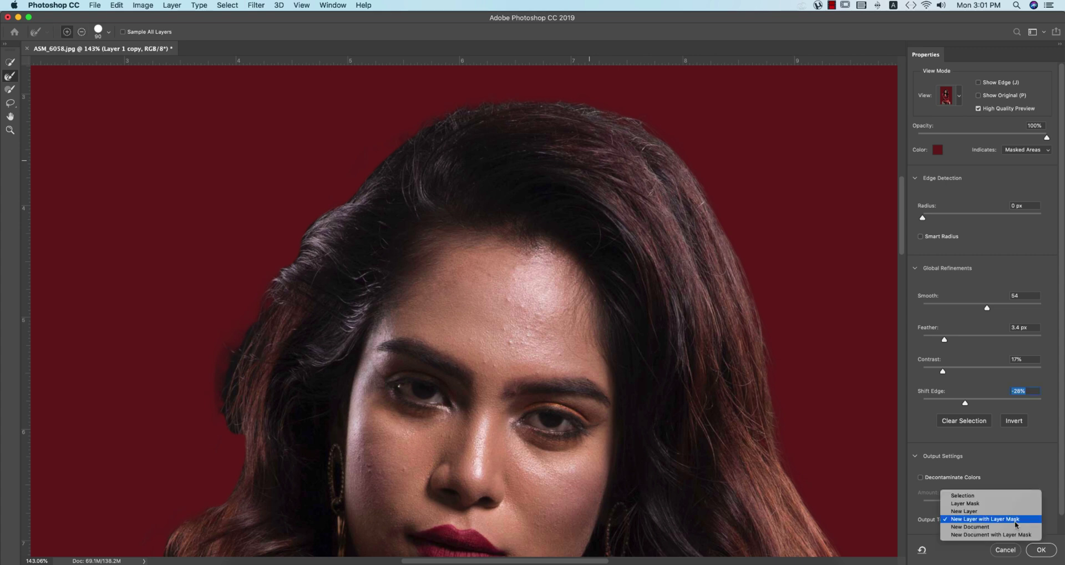
{"action": "left_click", "coordinate": [976, 518]}
{"action": "left_click", "coordinate": [1041, 549]}
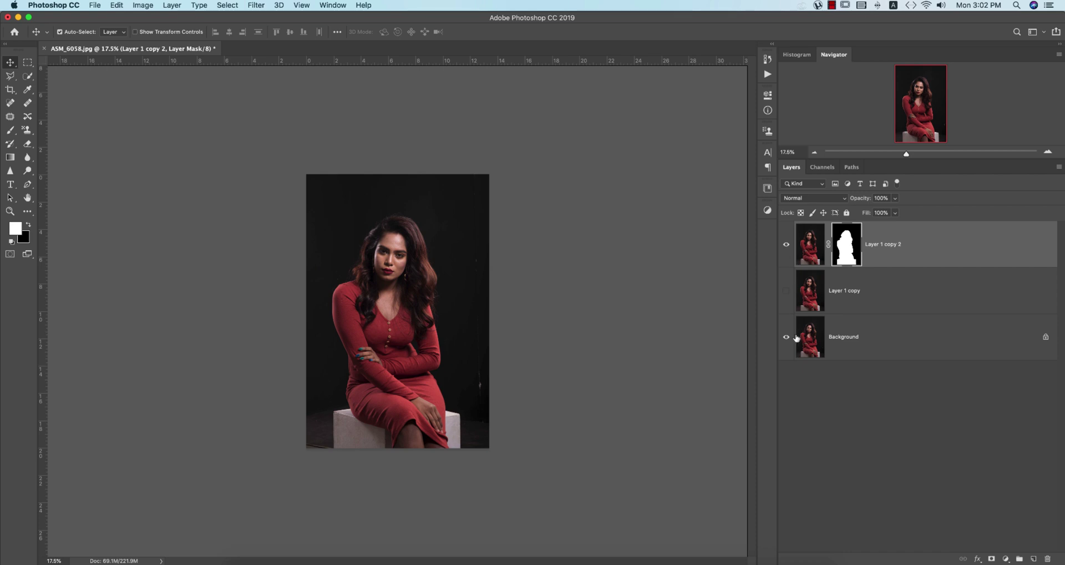
{"action": "left_click", "coordinate": [786, 337]}
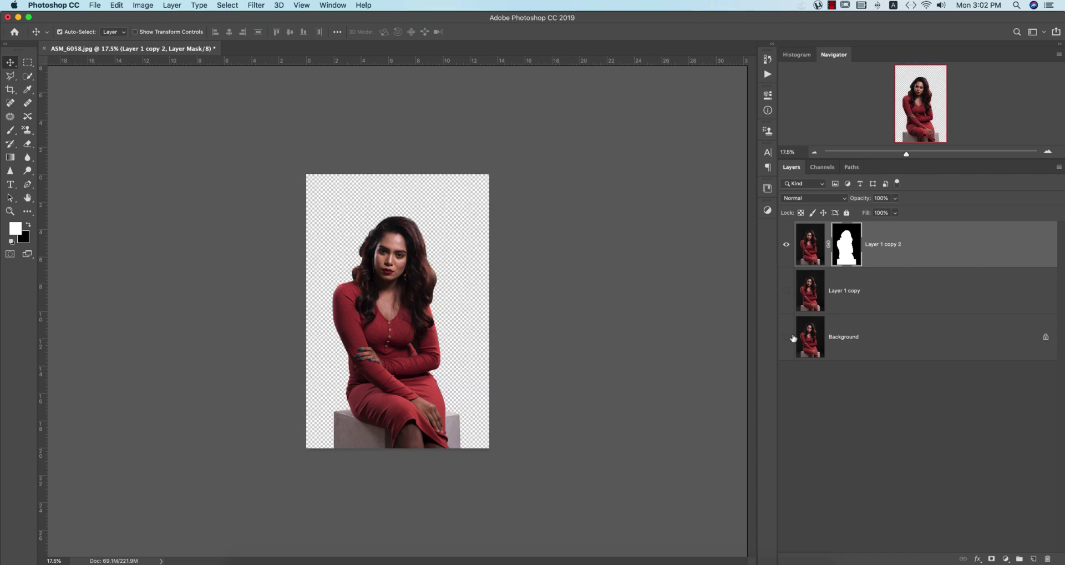
{"action": "left_click", "coordinate": [788, 336]}
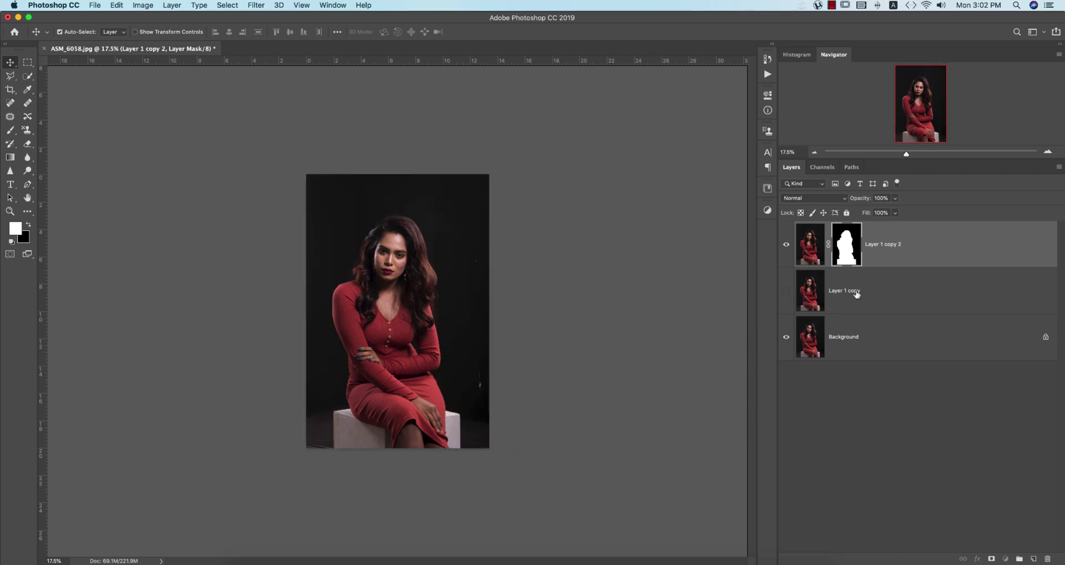
Step: Add a solid black (000000) colour fill layer directly above Layer 1 copy, beneath the masked cutout
{"action": "left_click", "coordinate": [846, 294]}
{"action": "left_click", "coordinate": [1006, 558]}
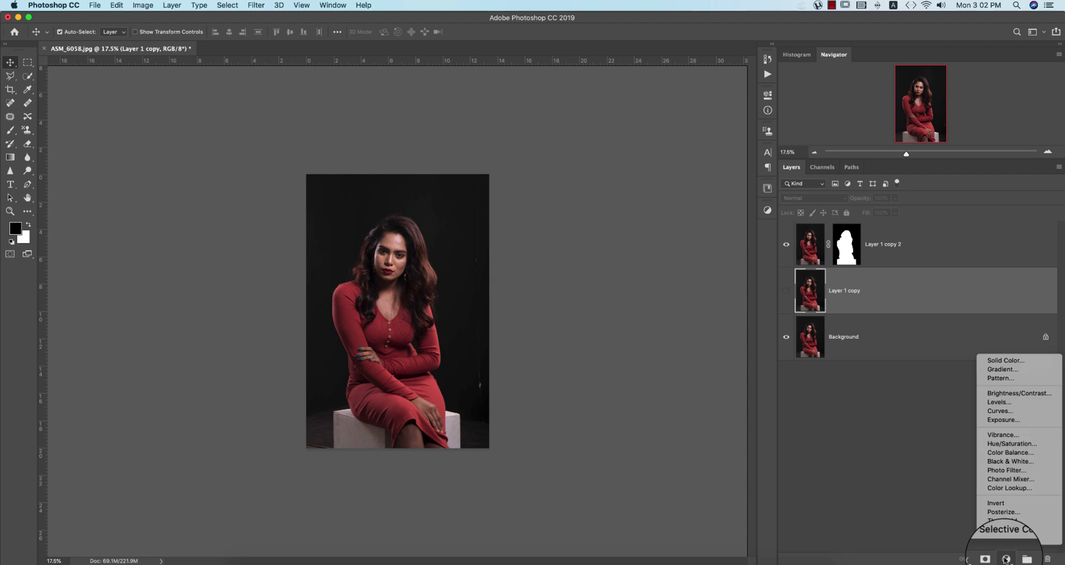
{"action": "left_click", "coordinate": [1012, 360]}
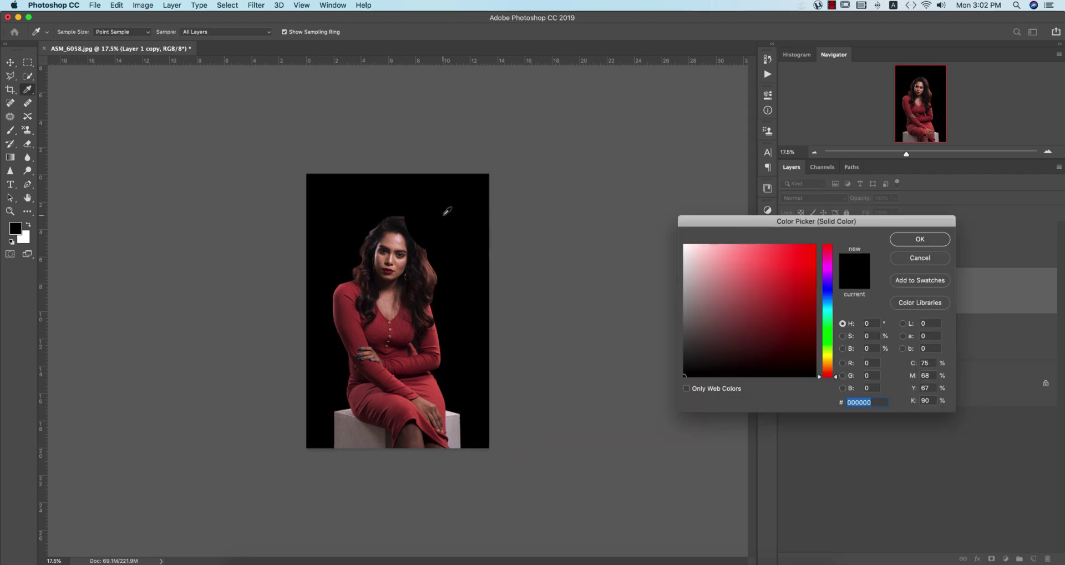
{"action": "left_click", "coordinate": [920, 239]}
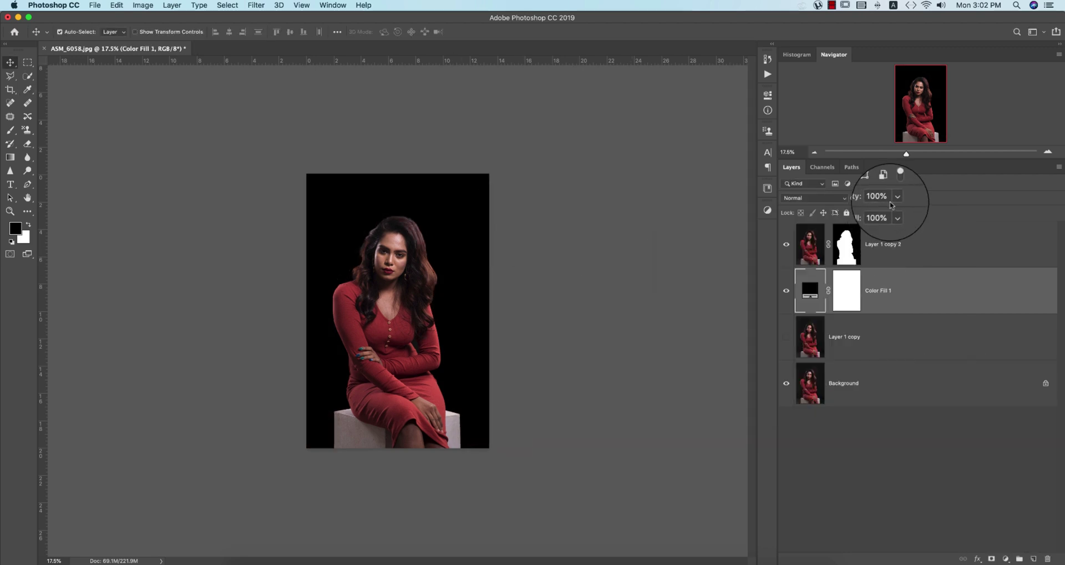
Step: Reduce the black colour fill layer's opacity to 48% and make Layer 1 copy visible
{"action": "left_click_drag", "start_coordinate": [871, 211], "coordinate": [870, 212]}
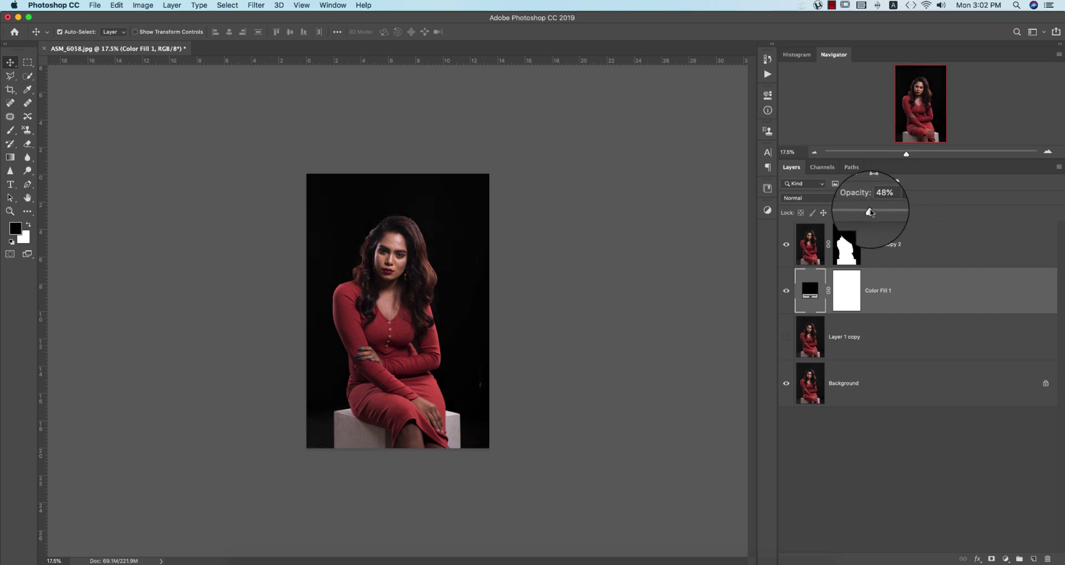
{"action": "scroll", "coordinate": [411, 227], "scroll_direction": "up", "scroll_amount": 2}
{"action": "scroll", "coordinate": [416, 240], "scroll_direction": "up", "scroll_amount": 3}
{"action": "scroll", "coordinate": [417, 239], "scroll_direction": "down", "scroll_amount": 2}
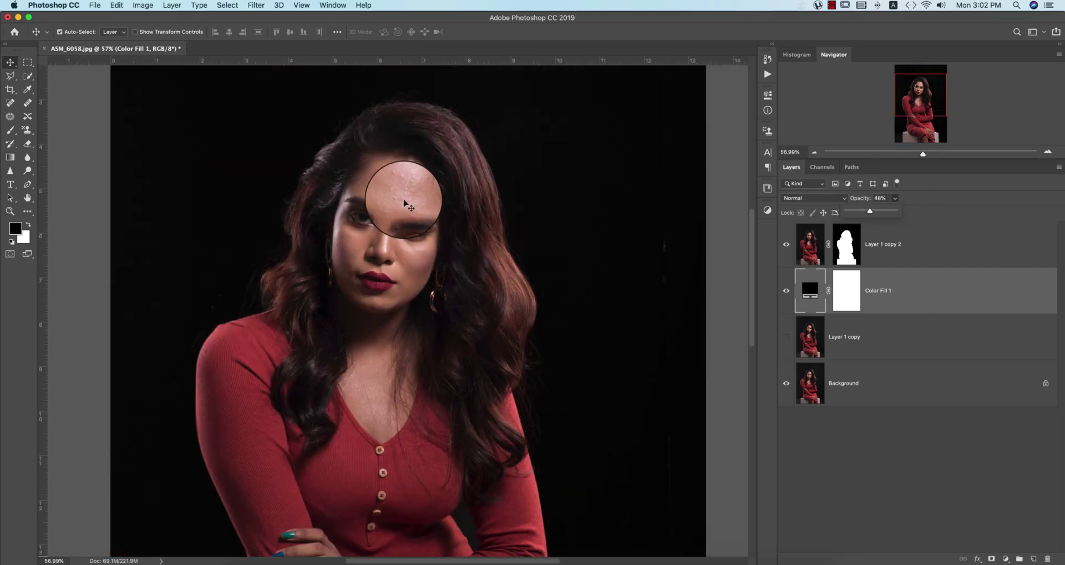
{"action": "left_click_drag", "start_coordinate": [416, 147], "coordinate": [435, 224]}
{"action": "key", "text": "super+r"}
{"action": "left_click", "coordinate": [786, 337]}
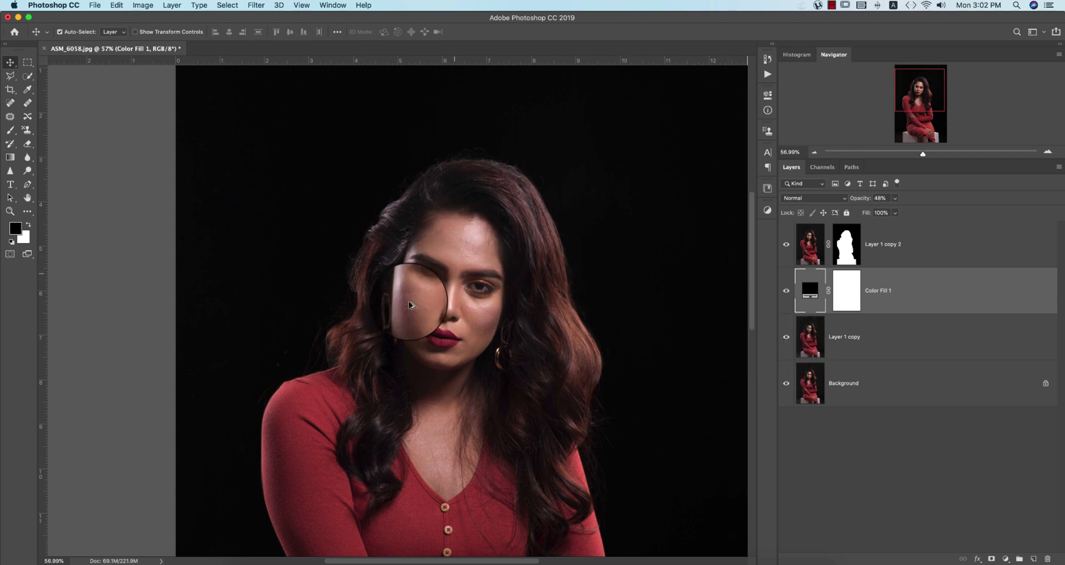
Step: Set the black colour fill layer's Fill to 70%
{"action": "scroll", "coordinate": [391, 316], "scroll_direction": "down", "scroll_amount": 3}
{"action": "key", "text": "super+r"}
{"action": "scroll", "coordinate": [309, 257], "scroll_direction": "up", "scroll_amount": 2}
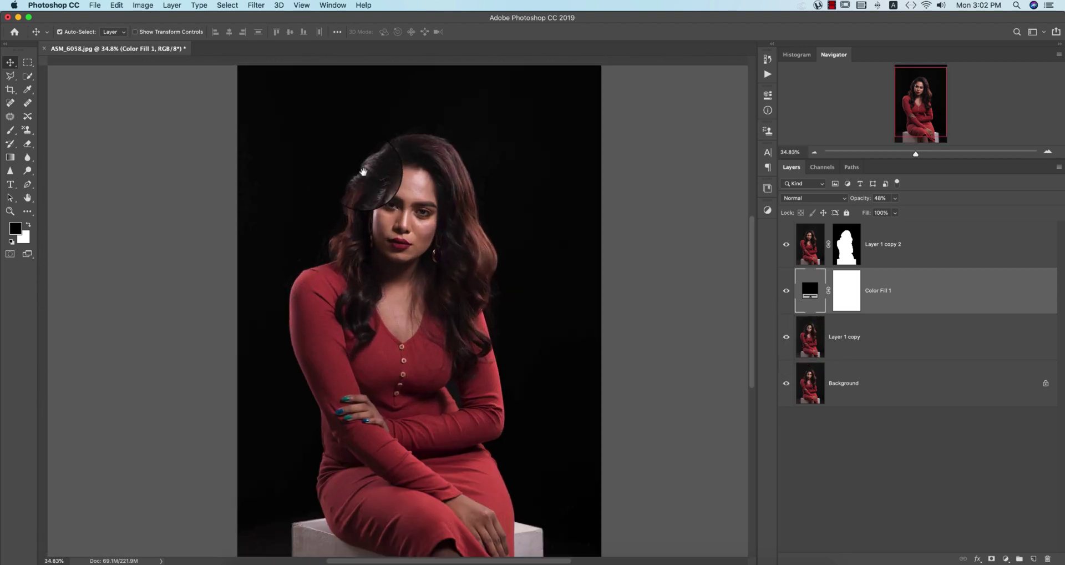
{"action": "left_click_drag", "start_coordinate": [358, 163], "coordinate": [385, 205]}
{"action": "key", "text": "super+r"}
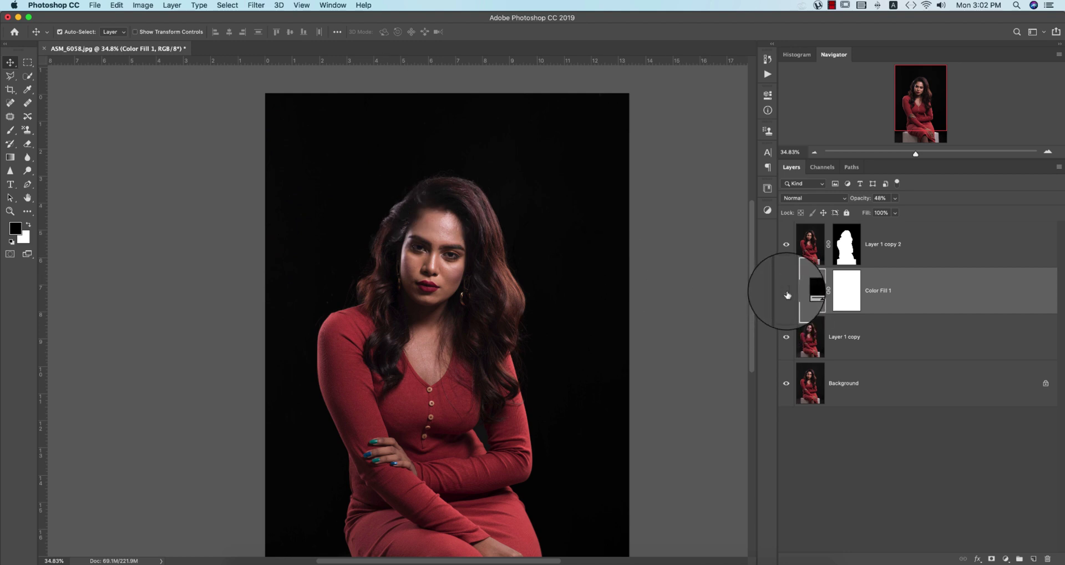
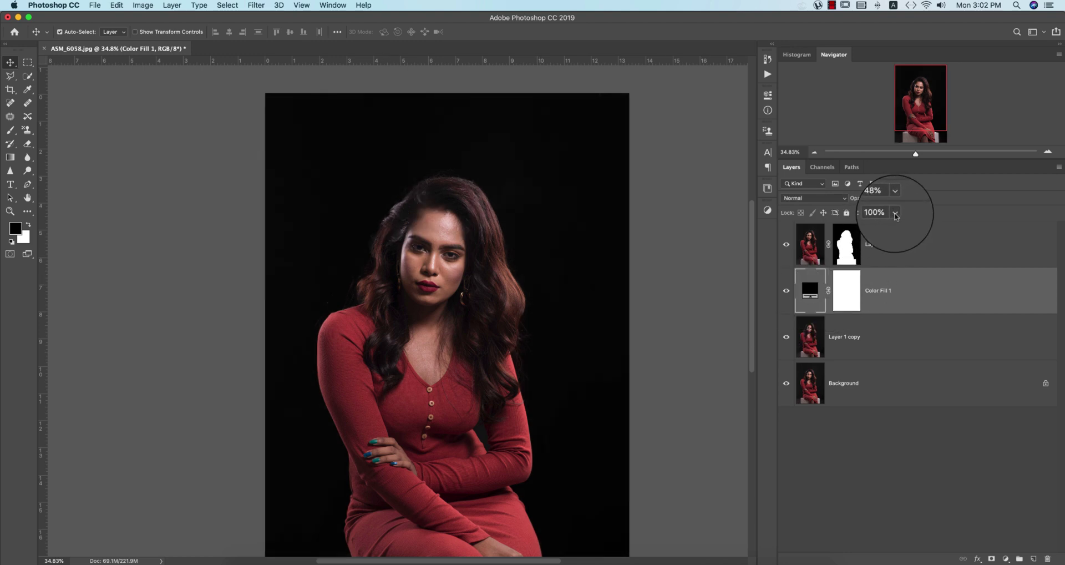
{"action": "mouse_move", "coordinate": [895, 212]}
{"action": "left_mouse_down"}
{"action": "mouse_move", "coordinate": [847, 224]}
{"action": "mouse_move", "coordinate": [881, 228]}
{"action": "left_mouse_up"}
{"action": "scroll", "coordinate": [637, 320], "scroll_direction": "down", "scroll_amount": 2}
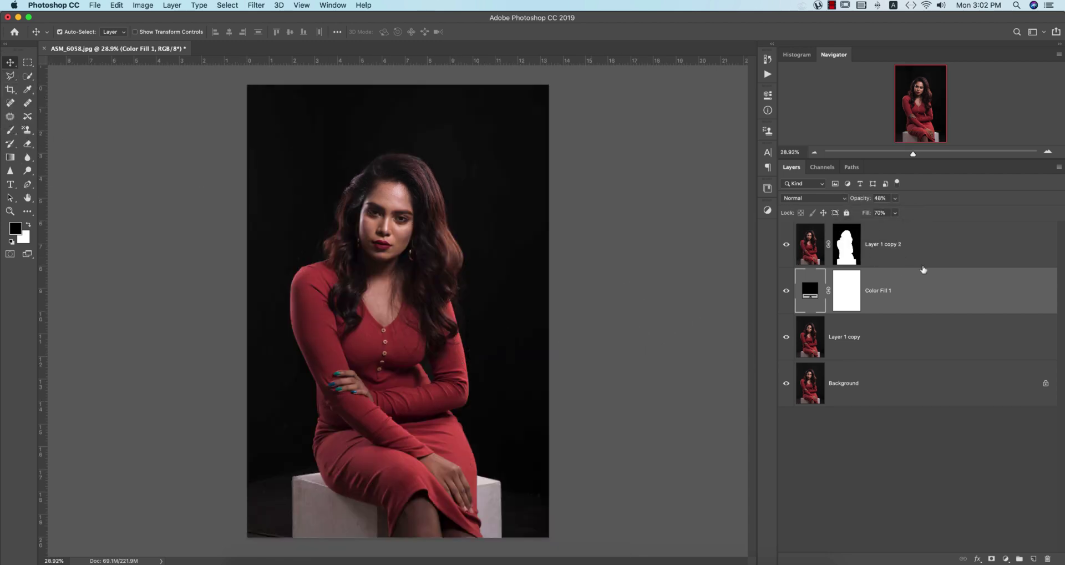
Step: Group Layer 1 copy 2, Color Fill 1 and Layer 1 copy, and convert the group to a smart object
{"action": "left_click", "coordinate": [938, 248]}
{"action": "left_click", "coordinate": [907, 352], "text": "shift"}
{"action": "key", "text": "super+g"}
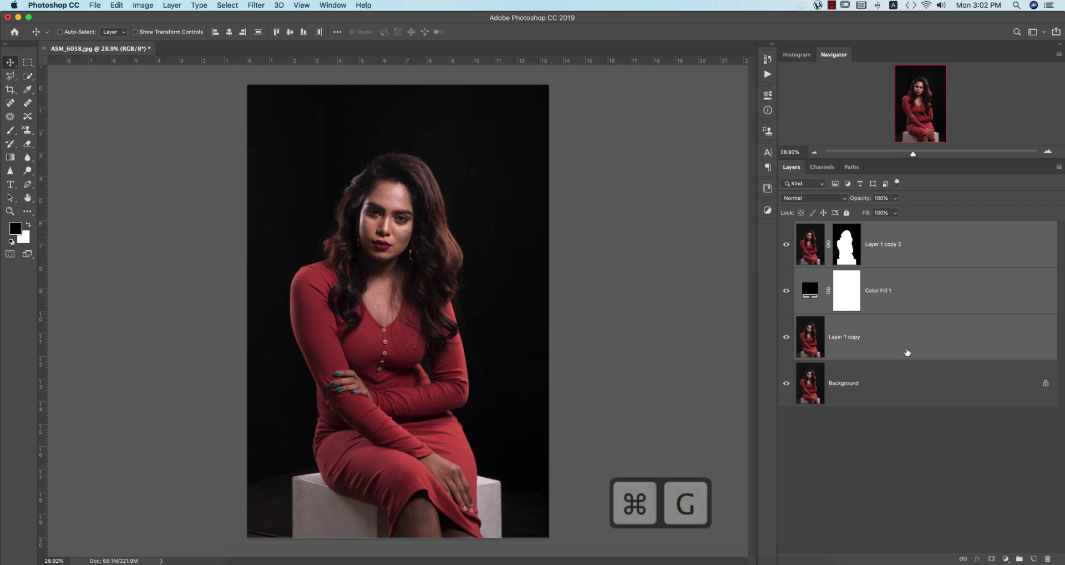
{"action": "right_click", "coordinate": [876, 229]}
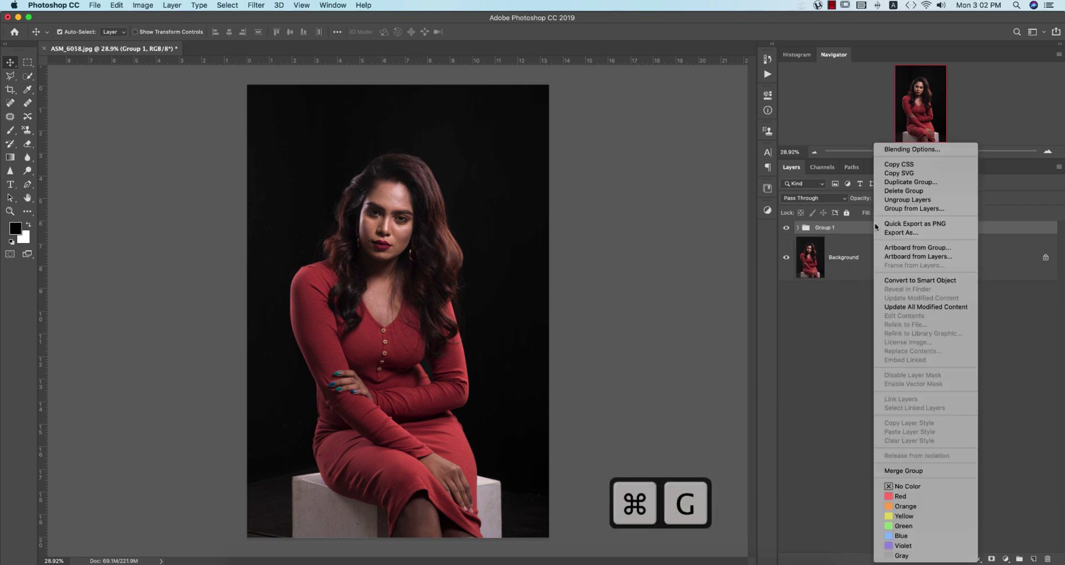
{"action": "left_click", "coordinate": [904, 281]}
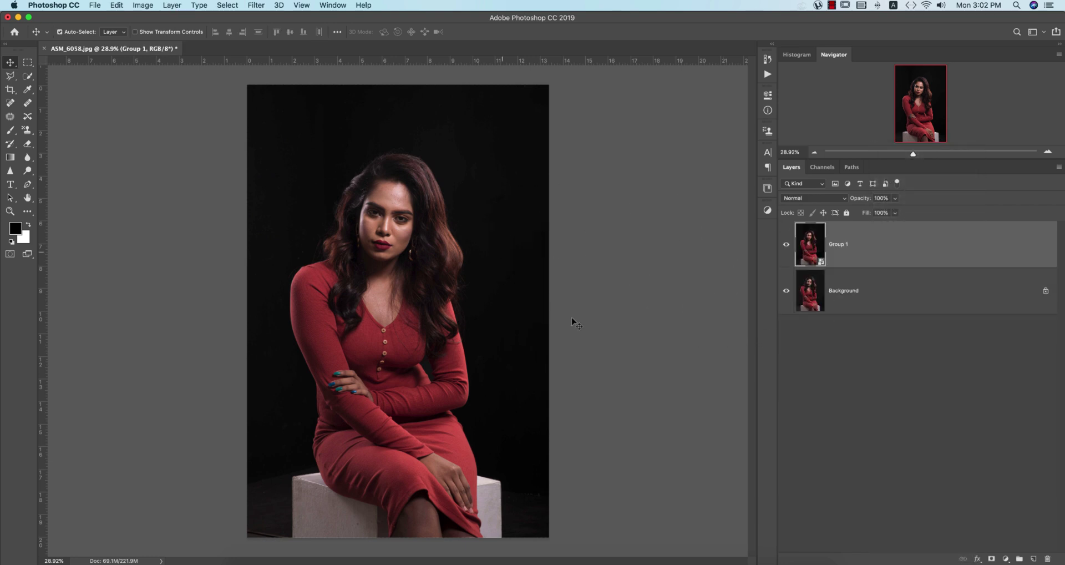
Step: Reset the crop to an unconstrained ratio and crop a narrow strip off the portrait's lower edge
{"action": "left_click", "coordinate": [10, 91]}
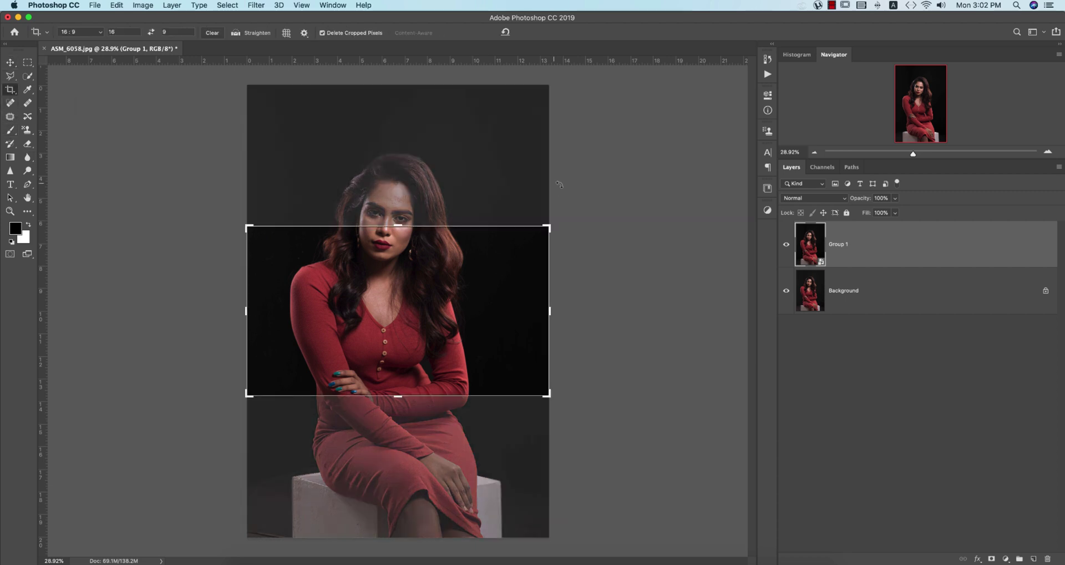
{"action": "left_click", "coordinate": [505, 32]}
{"action": "left_click_drag", "start_coordinate": [397, 538], "coordinate": [413, 512]}
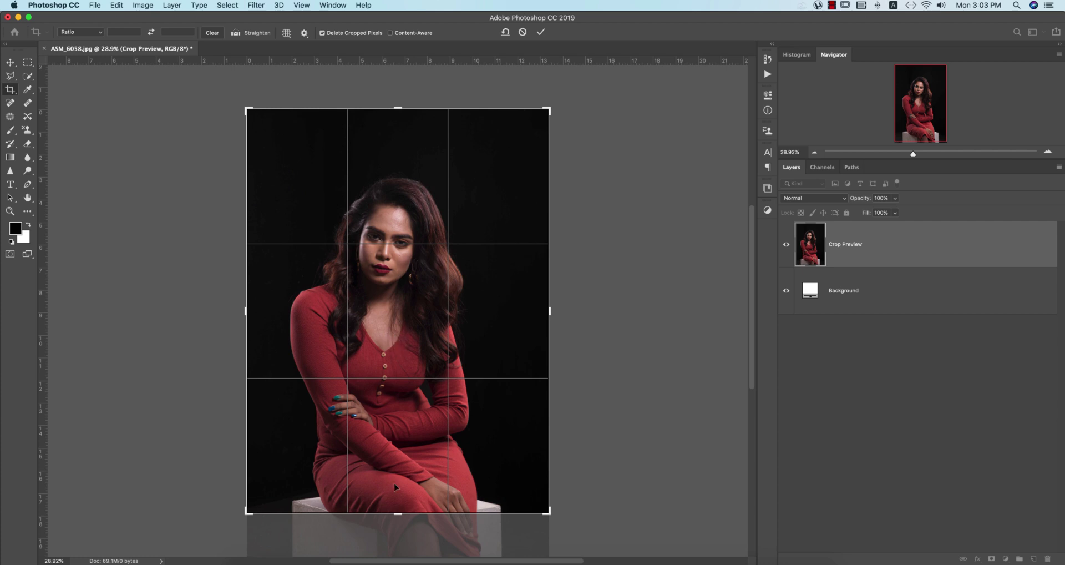
{"action": "left_click_drag", "start_coordinate": [402, 514], "coordinate": [400, 524]}
{"action": "key", "text": "super+r"}
{"action": "left_click", "coordinate": [541, 32]}
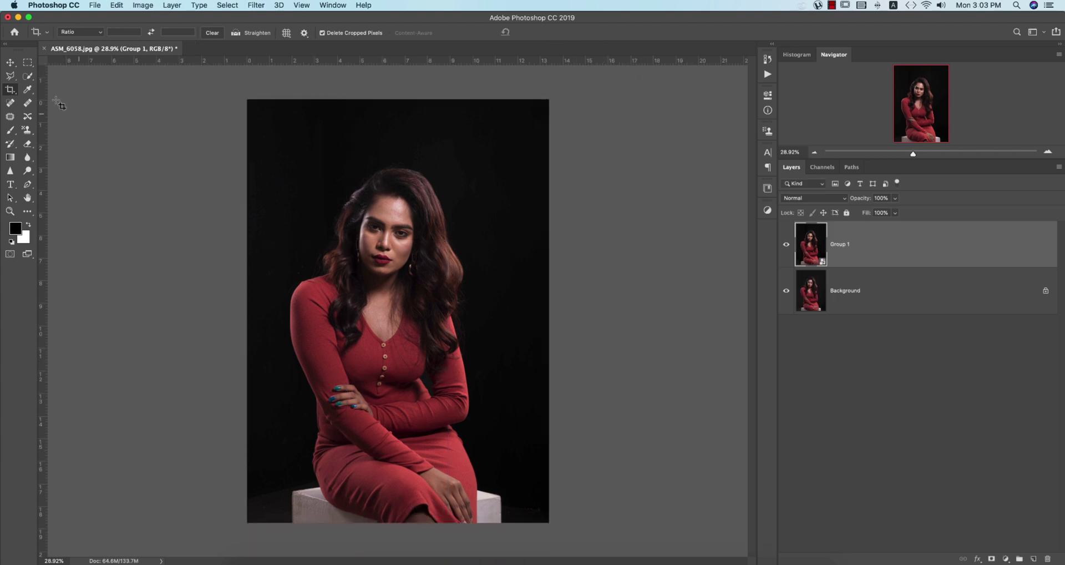
{"action": "left_click", "coordinate": [10, 62]}
{"action": "left_click", "coordinate": [133, 156]}
Step: Open the Camera Raw Filter on the Group 1 smart object and heal forehead blemishes with Spot Removal at size 4, feather 41
{"action": "scroll", "coordinate": [432, 268], "scroll_direction": "down", "scroll_amount": 1}
{"action": "scroll", "coordinate": [306, 250], "scroll_direction": "up", "scroll_amount": 3}
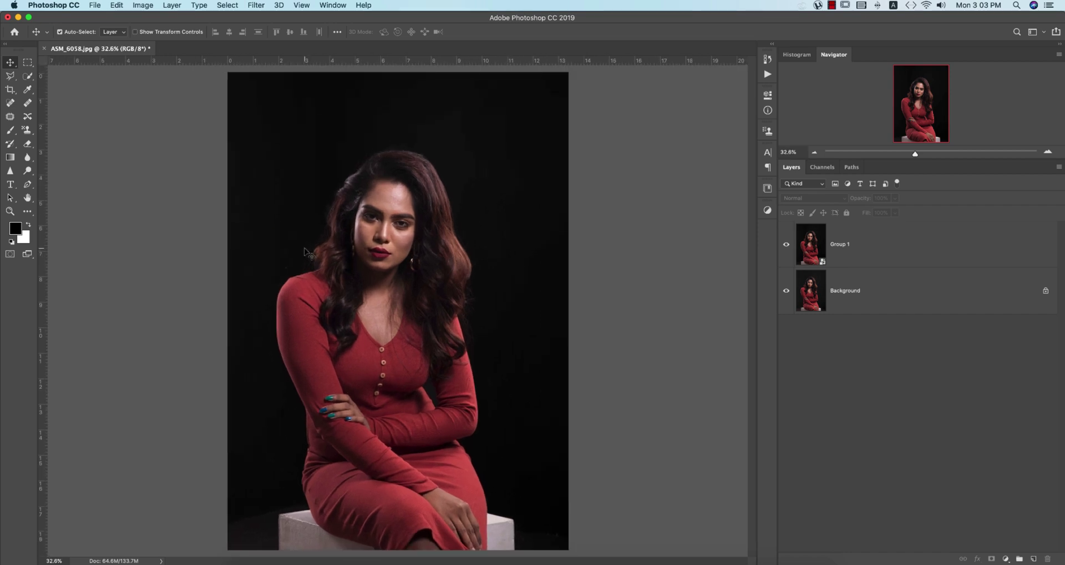
{"action": "key", "text": "super+0"}
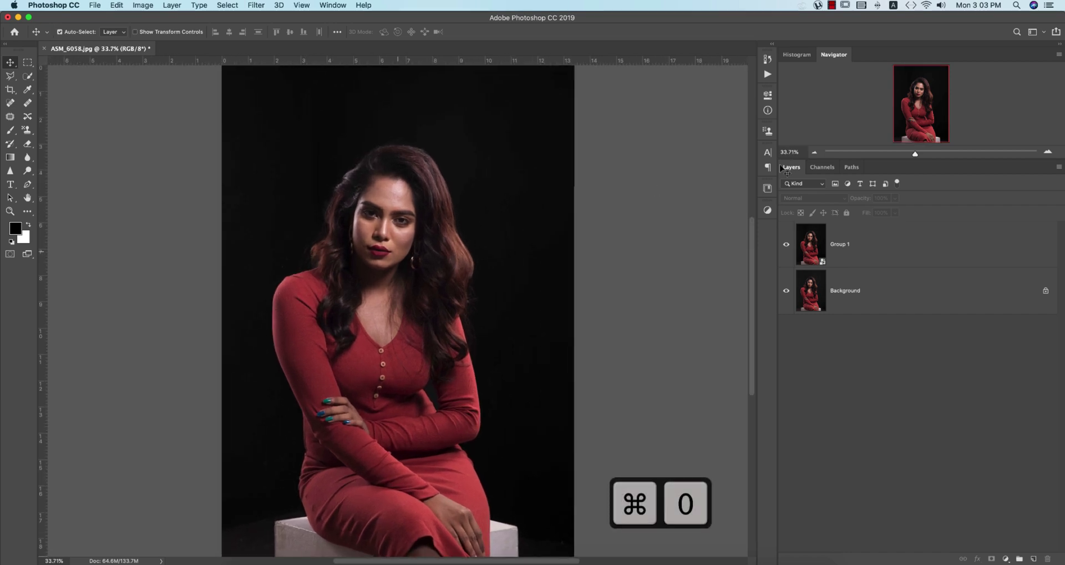
{"action": "left_click", "coordinate": [930, 247]}
{"action": "left_click", "coordinate": [255, 5]}
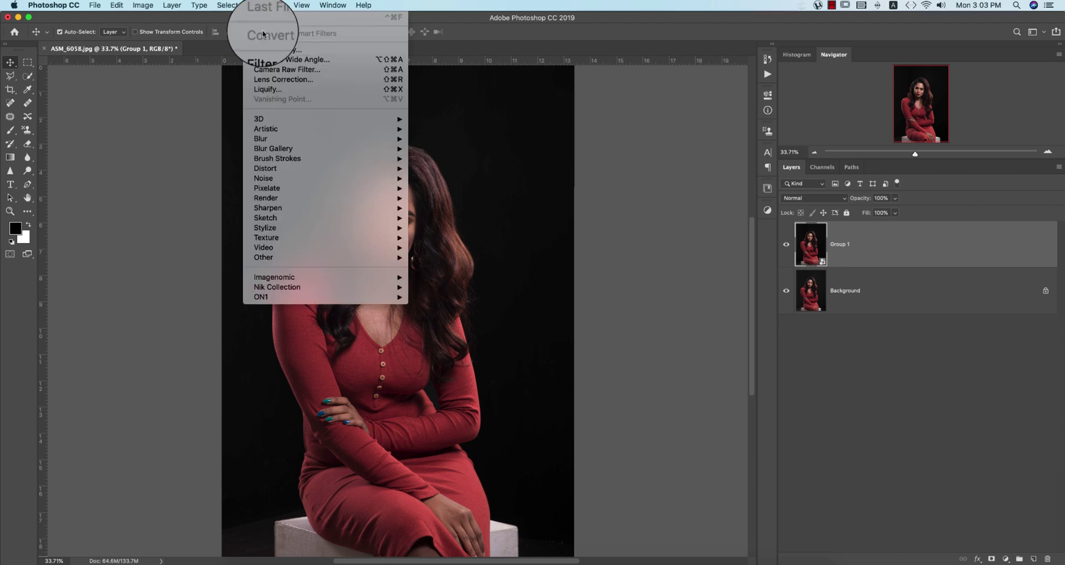
{"action": "left_click", "coordinate": [291, 78]}
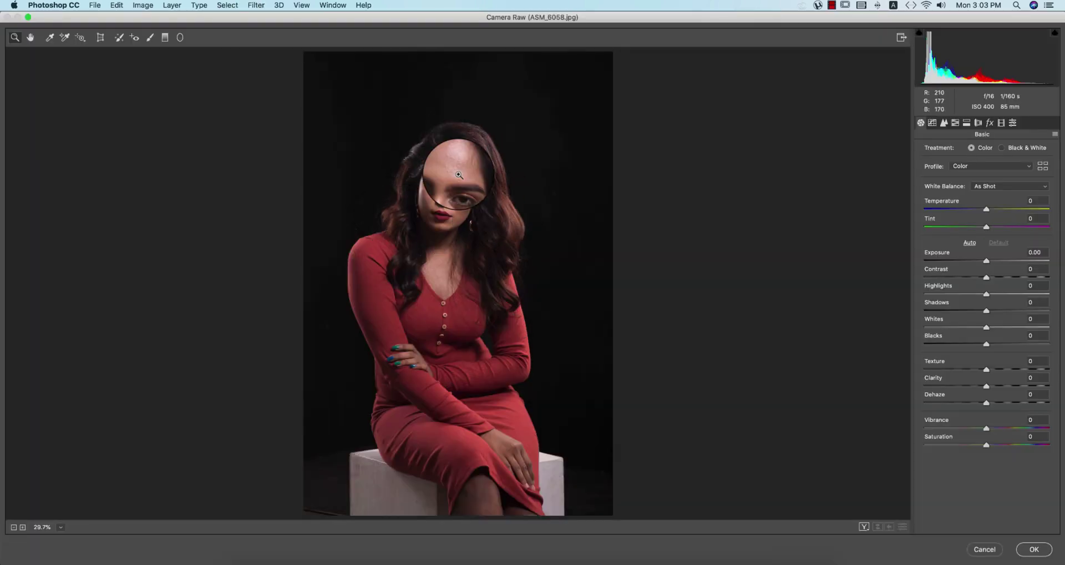
{"action": "left_click", "coordinate": [438, 139]}
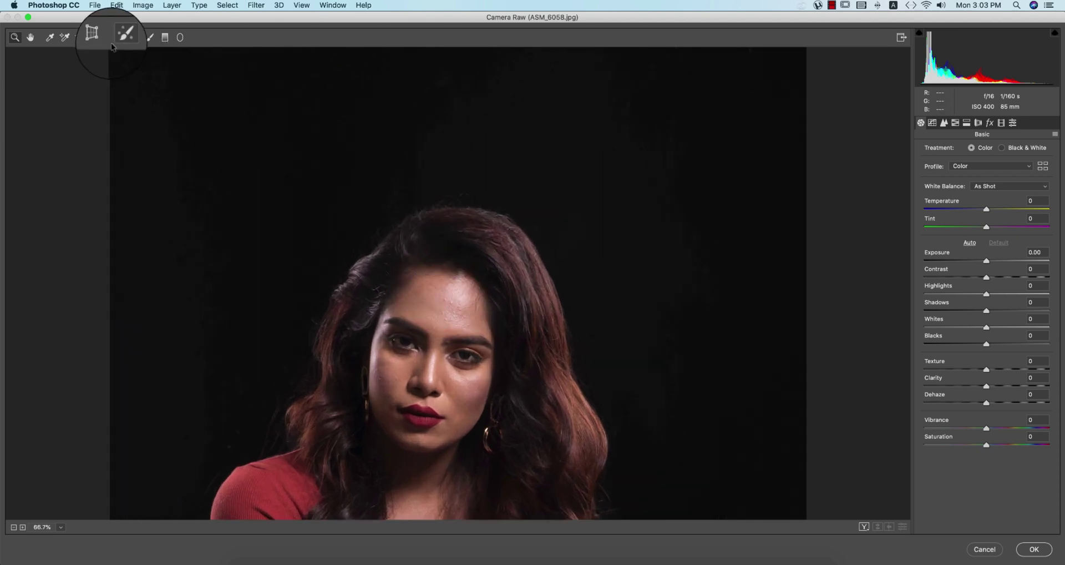
{"action": "left_click", "coordinate": [118, 37]}
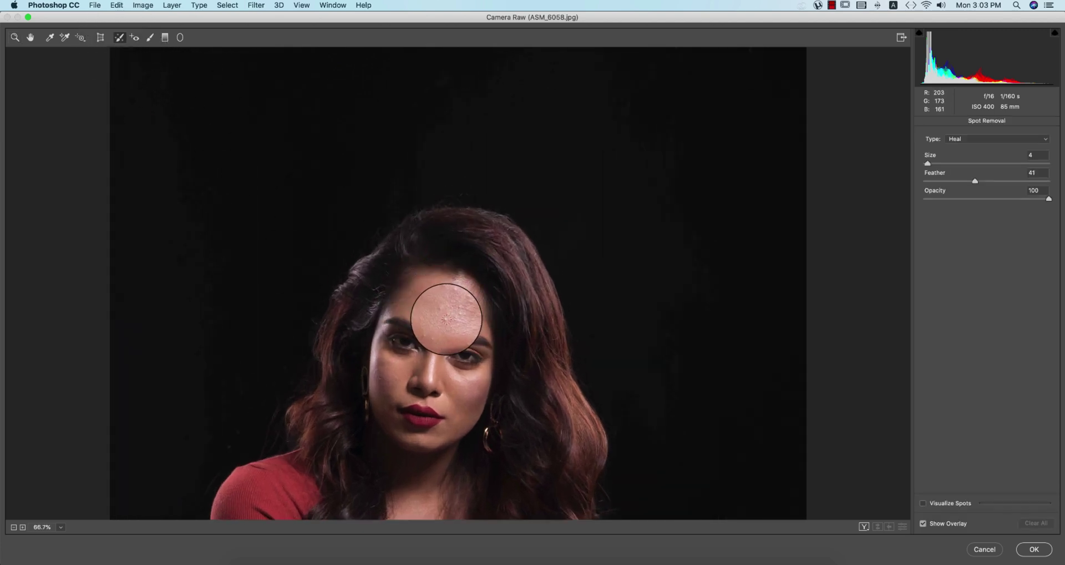
{"action": "scroll", "coordinate": [447, 321], "scroll_direction": "up", "scroll_amount": 3}
{"action": "left_click", "coordinate": [444, 329]}
{"action": "key", "text": "super+z"}
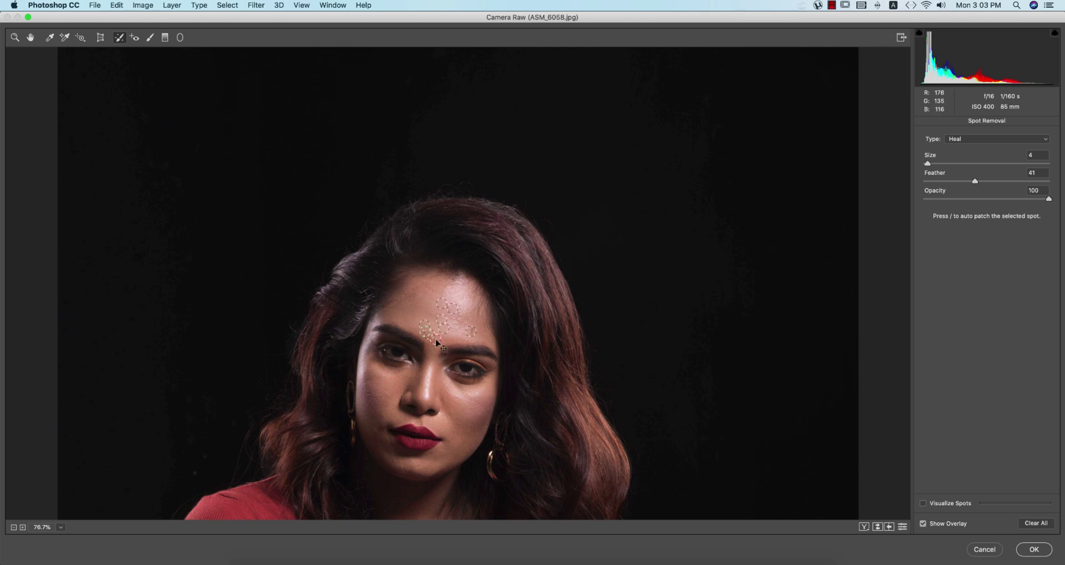
Step: Hide the spot overlay and heal the remaining facial blemishes with Visualize Spots temporarily enabled
{"action": "left_click", "coordinate": [924, 504]}
{"action": "left_click", "coordinate": [924, 523]}
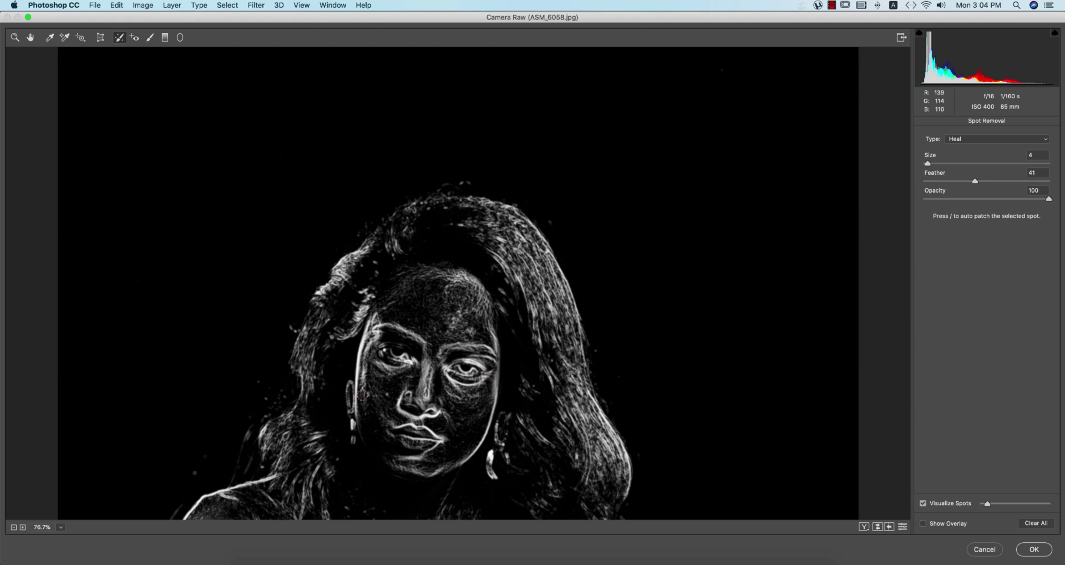
{"action": "left_click", "coordinate": [923, 503]}
{"action": "left_click", "coordinate": [923, 503]}
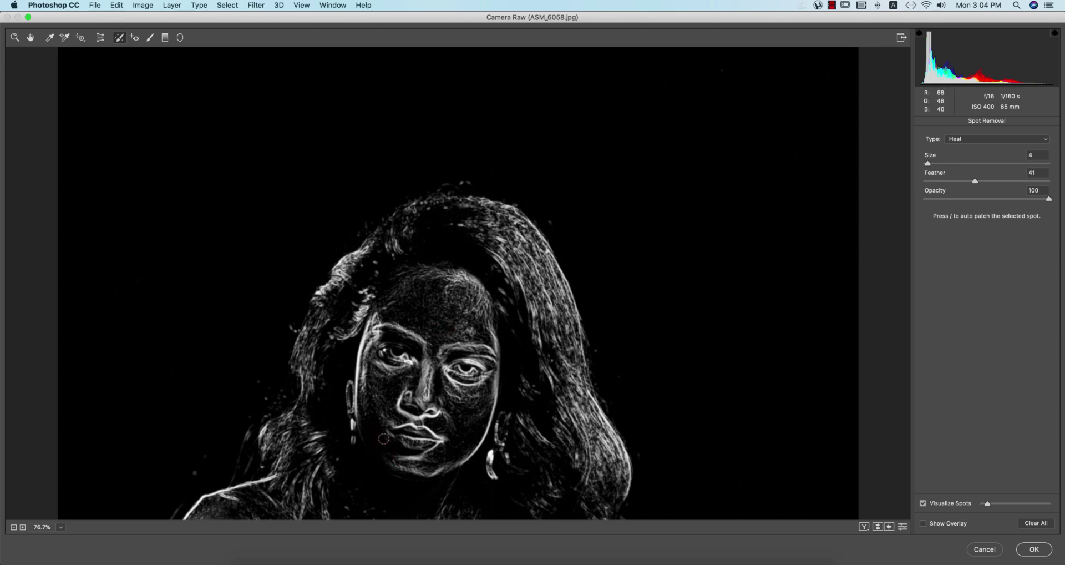
{"action": "left_click", "coordinate": [923, 503]}
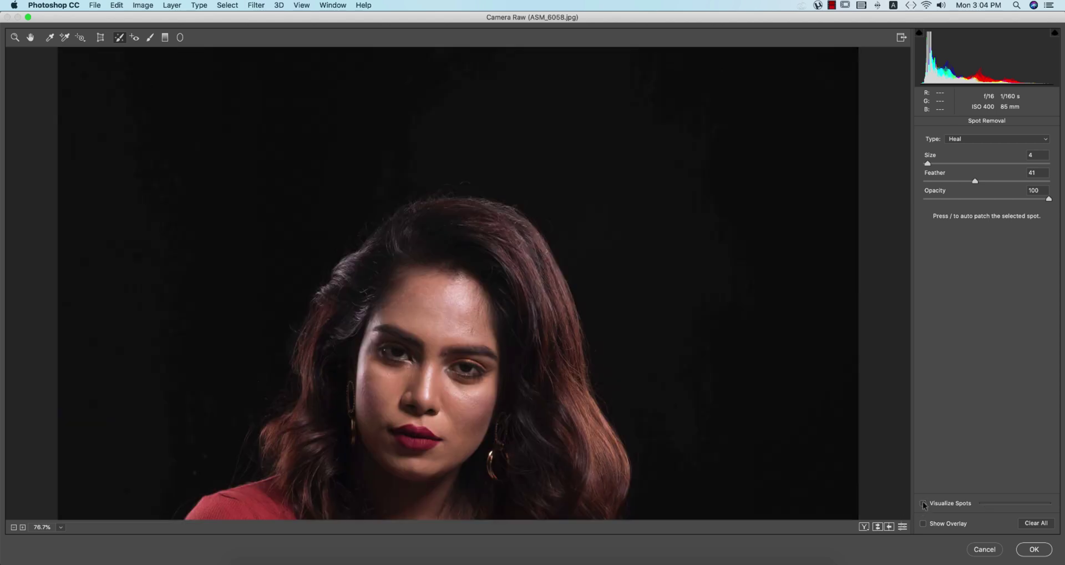
Step: Compare the healed face with the original, apply the Camera Raw Filter and inspect the retouched skin
{"action": "left_click", "coordinate": [879, 527]}
{"action": "left_click", "coordinate": [446, 353]}
{"action": "scroll", "coordinate": [457, 367], "scroll_direction": "up", "scroll_amount": 2}
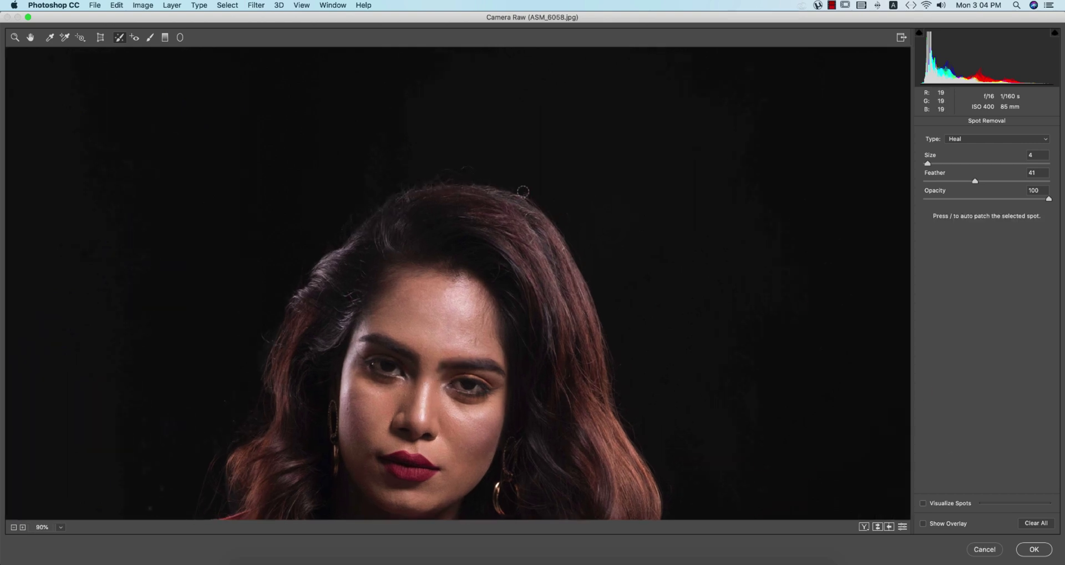
{"action": "left_click", "coordinate": [1030, 549]}
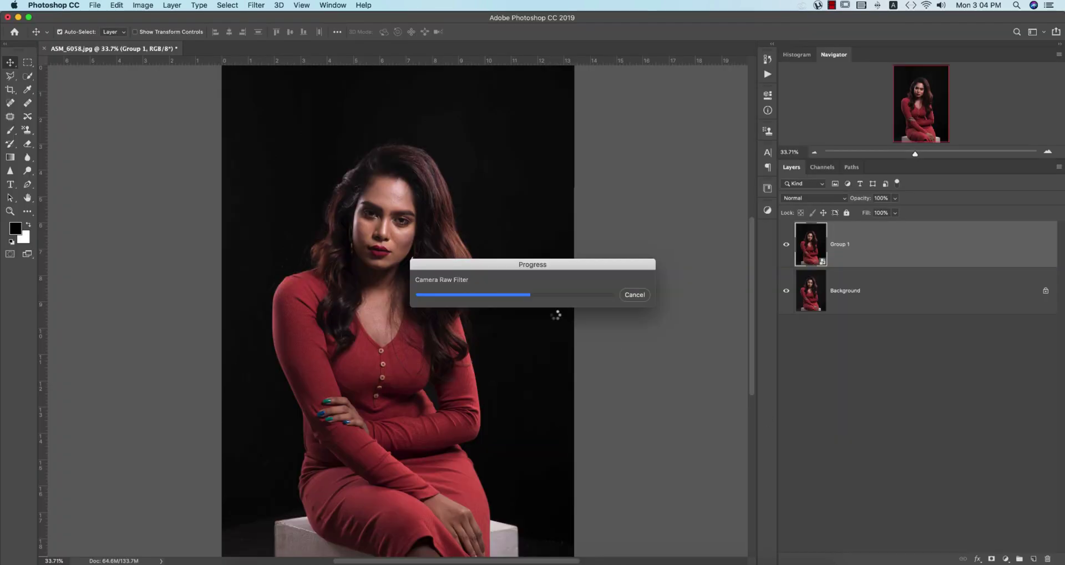
{"action": "scroll", "coordinate": [374, 191], "scroll_direction": "up", "scroll_amount": 5}
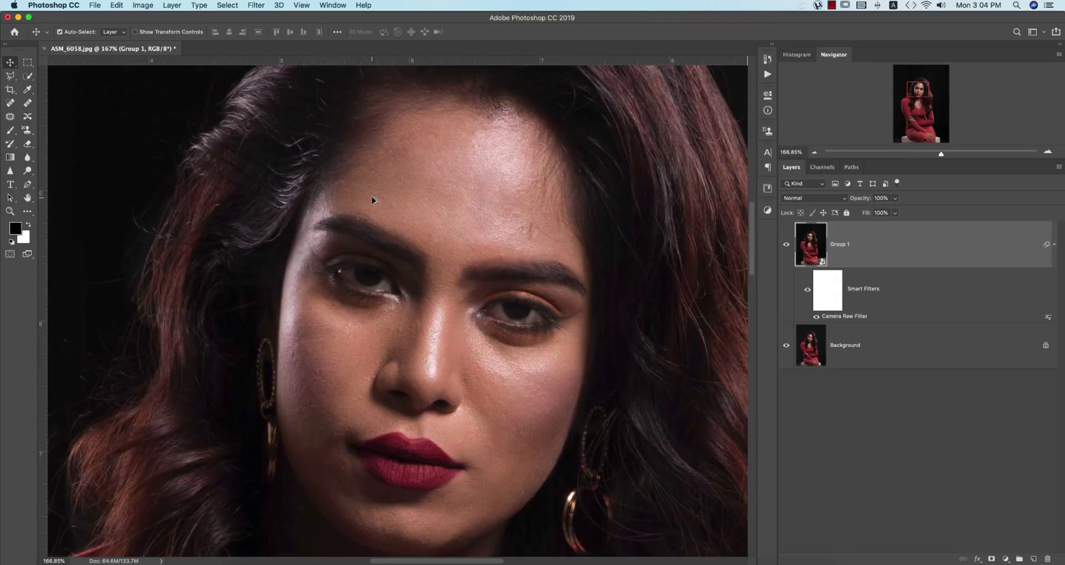
{"action": "scroll", "coordinate": [372, 199], "scroll_direction": "down", "scroll_amount": 4}
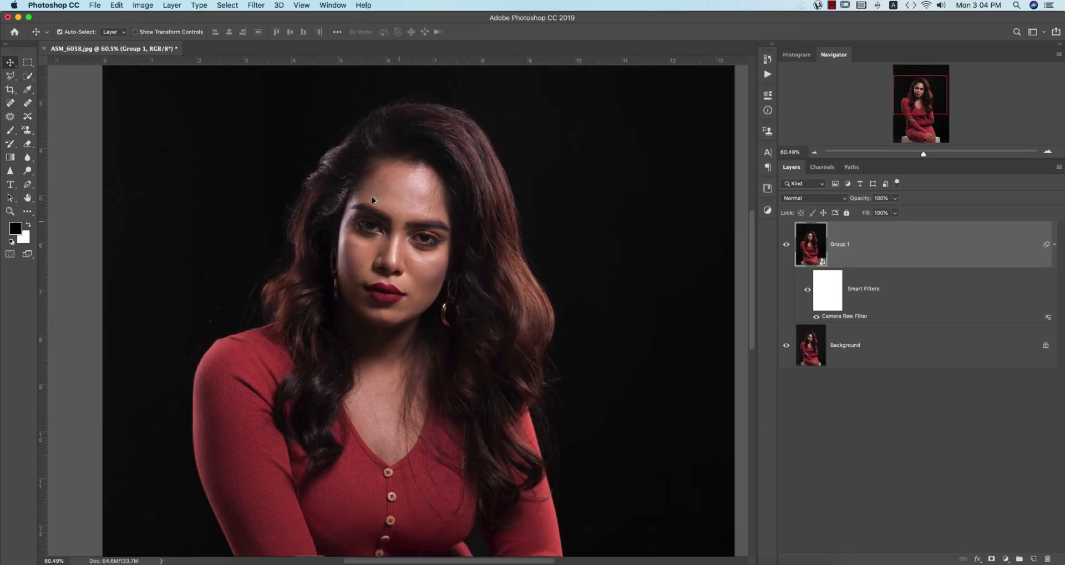
{"action": "key", "text": "super+0"}
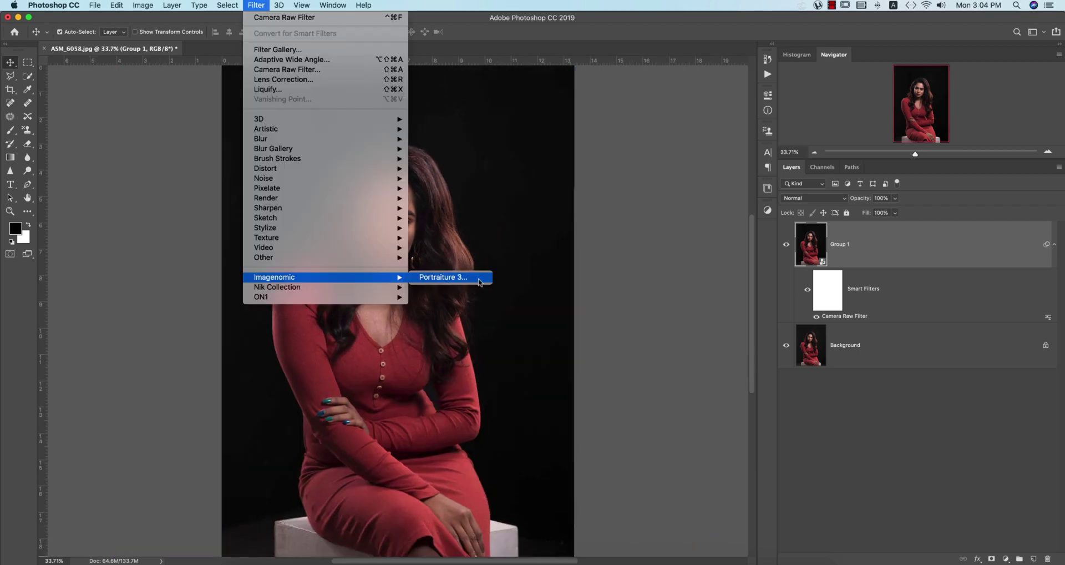
Step: Open the Portraiture 3 filter on the smart object and review its smoothing values with the comparison preview at 25%
{"action": "left_click", "coordinate": [481, 277]}
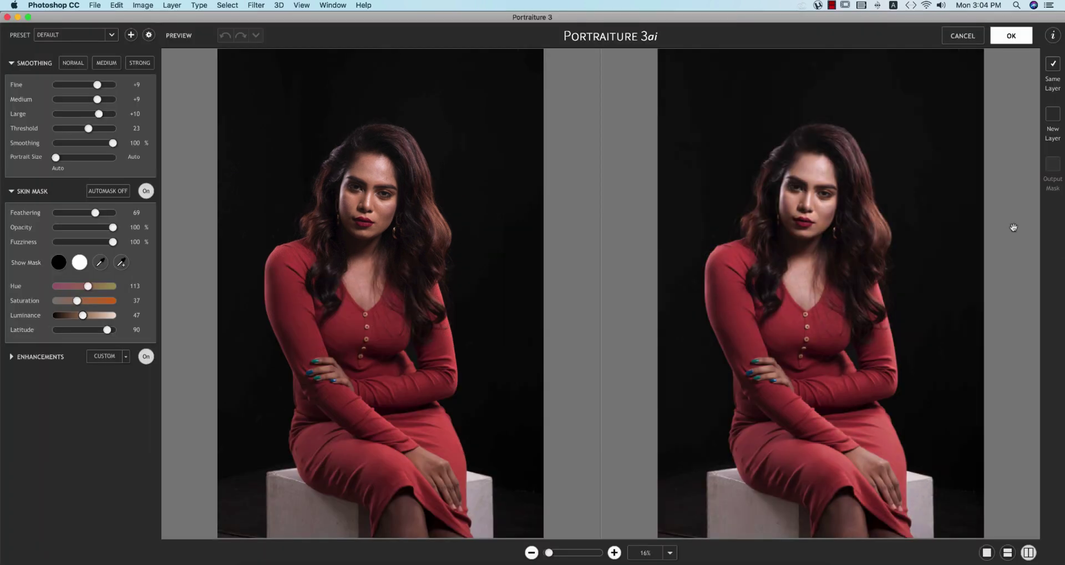
{"action": "left_click", "coordinate": [614, 552]}
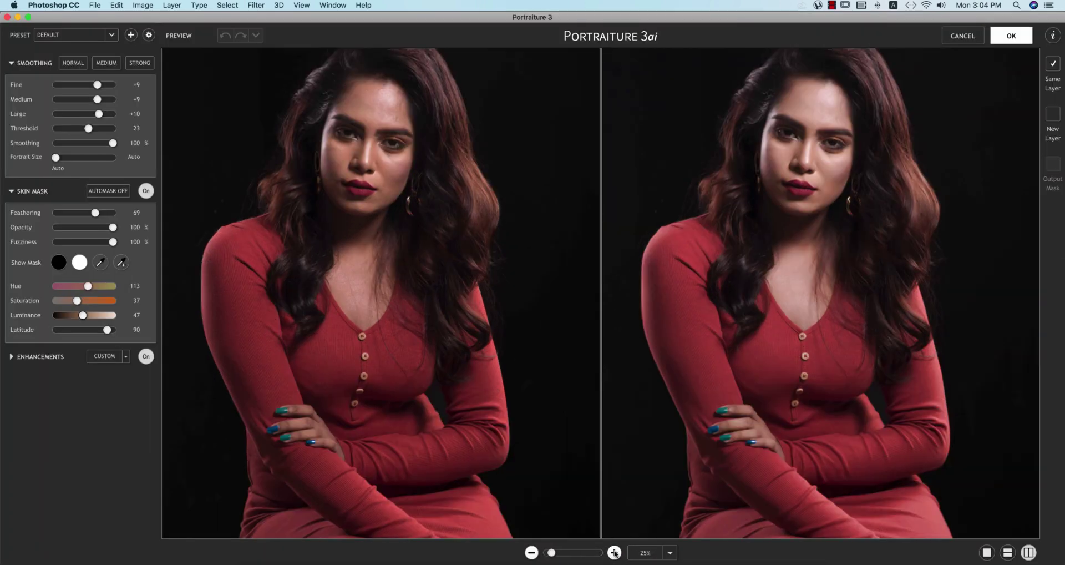
{"action": "left_click_drag", "start_coordinate": [804, 299], "coordinate": [798, 250]}
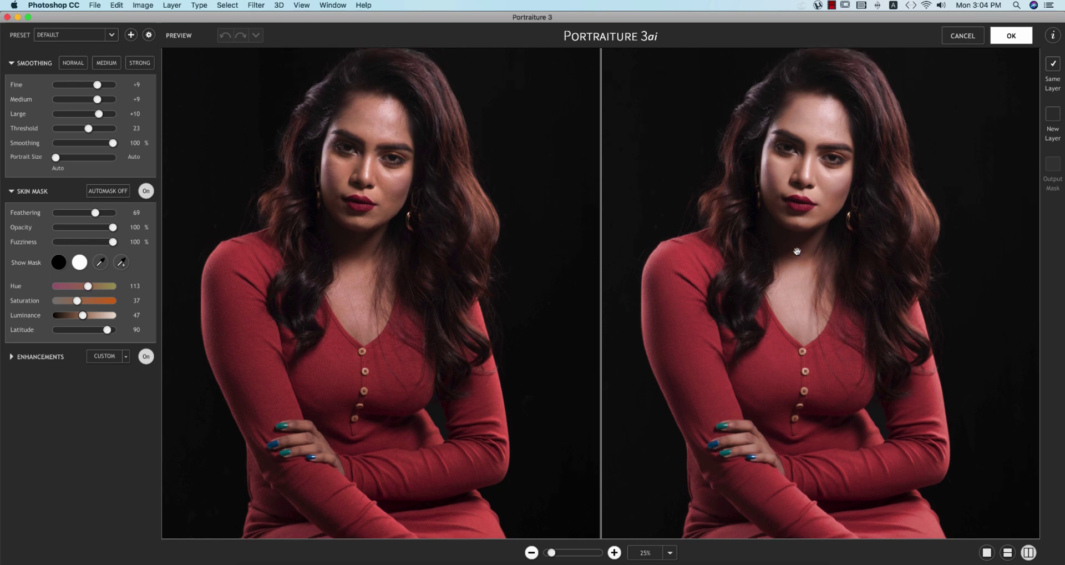
{"action": "left_click", "coordinate": [133, 86]}
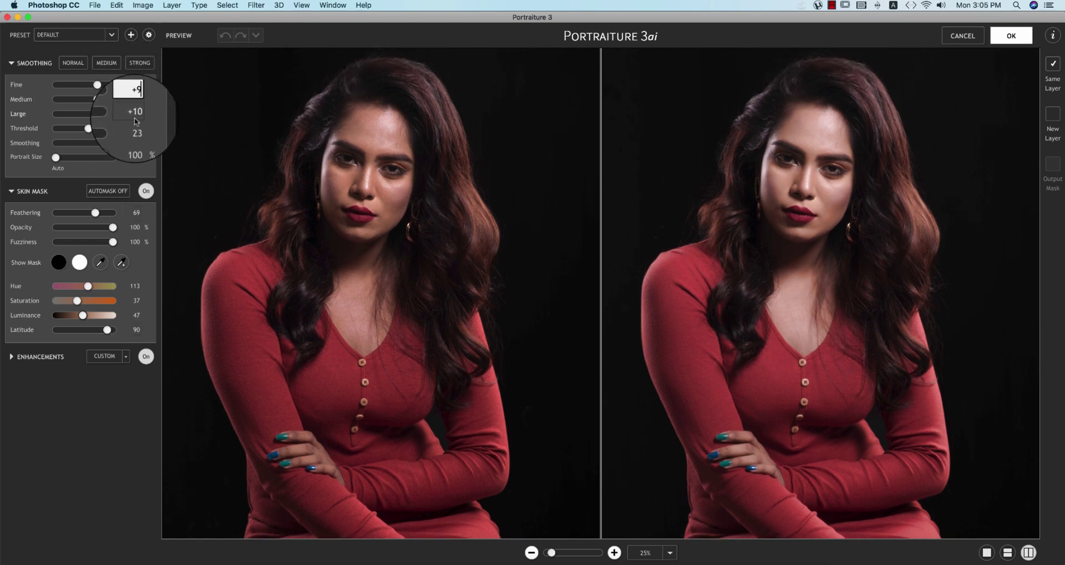
{"action": "key", "text": "Tab"}
{"action": "key", "text": "Tab"}
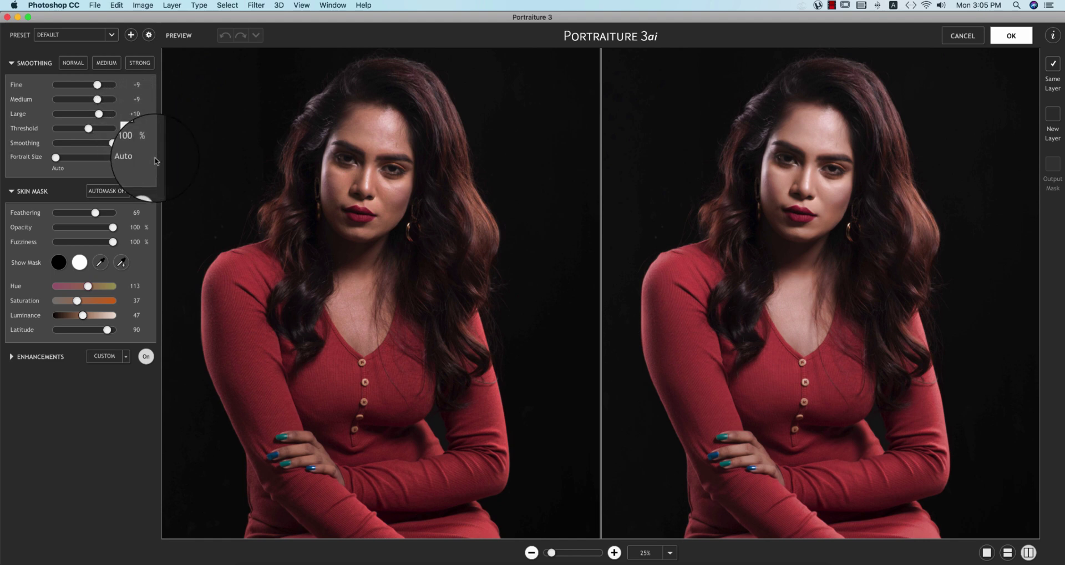
Step: Sample the woman's skin tone to refine the Portraiture skin mask and expand the enhancement settings
{"action": "left_click", "coordinate": [100, 262]}
{"action": "mouse_move", "coordinate": [838, 207]}
{"action": "left_mouse_down"}
{"action": "mouse_move", "coordinate": [787, 366]}
{"action": "mouse_move", "coordinate": [783, 455]}
{"action": "mouse_move", "coordinate": [818, 266]}
{"action": "mouse_move", "coordinate": [809, 138]}
{"action": "mouse_move", "coordinate": [808, 244]}
{"action": "mouse_move", "coordinate": [61, 333]}
{"action": "mouse_move", "coordinate": [67, 400]}
{"action": "mouse_move", "coordinate": [11, 436]}
{"action": "left_mouse_up"}
{"action": "left_click", "coordinate": [11, 435]}
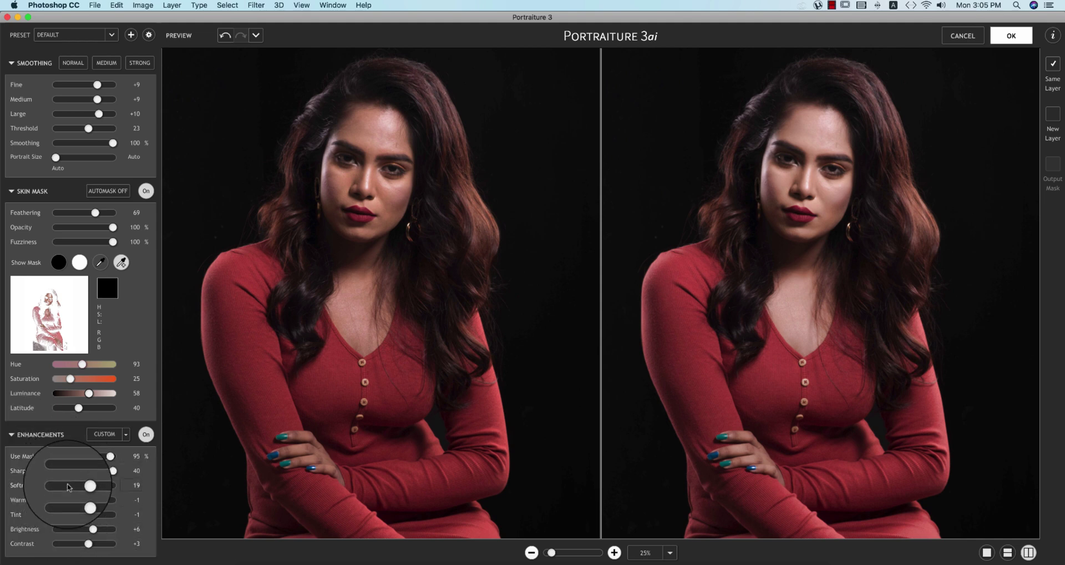
Step: Review each enhancement value in turn, from Use Mask and Sharpness down to Brightness and Contrast
{"action": "left_click", "coordinate": [133, 456]}
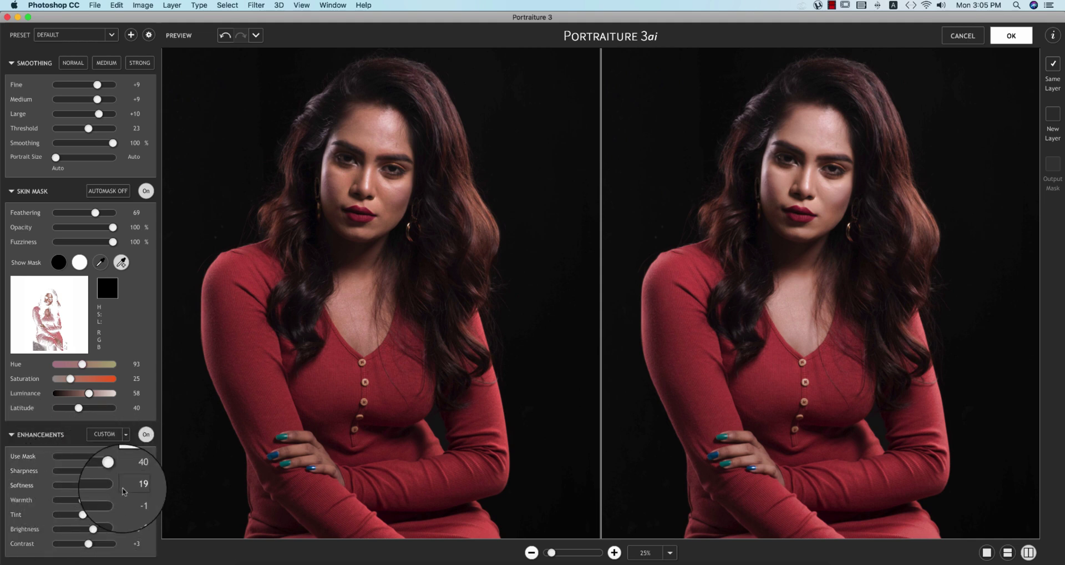
{"action": "key", "text": "Tab"}
{"action": "key", "text": "Tab"}
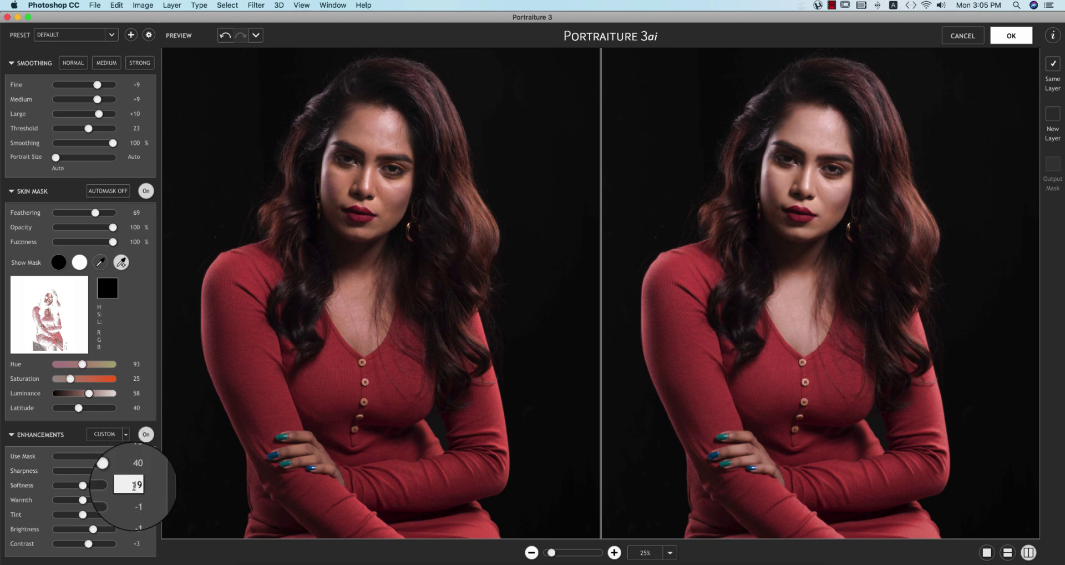
{"action": "key", "text": "Tab"}
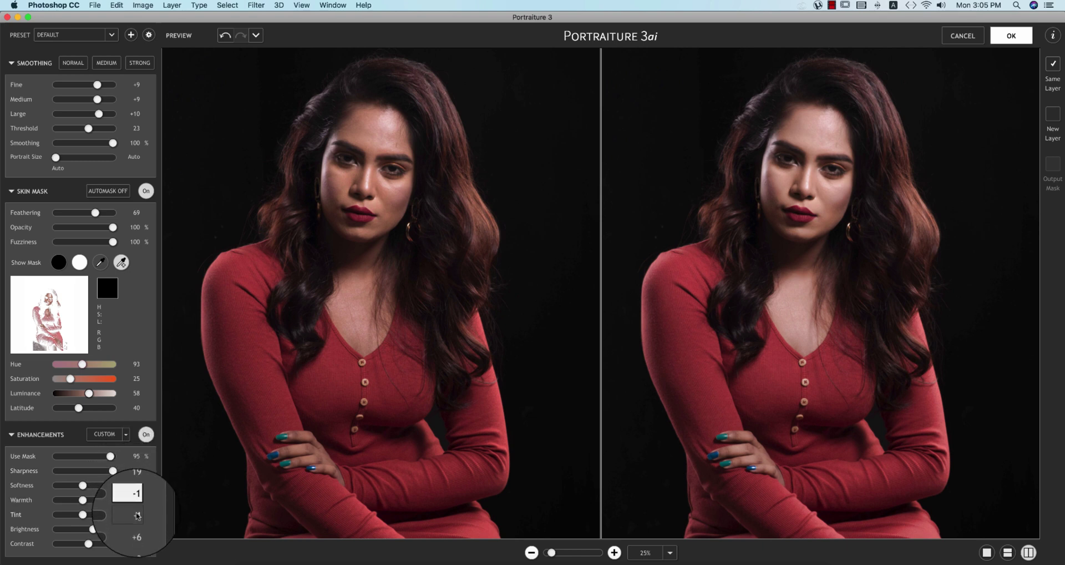
{"action": "left_click", "coordinate": [137, 485]}
{"action": "left_click", "coordinate": [136, 499]}
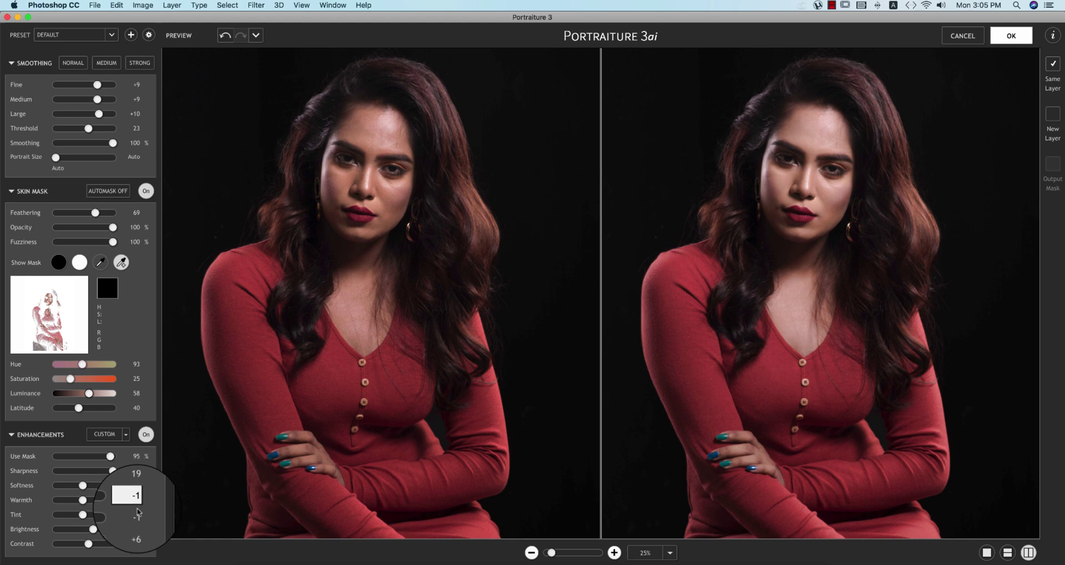
{"action": "left_click", "coordinate": [136, 514]}
{"action": "left_click", "coordinate": [137, 529]}
{"action": "left_click", "coordinate": [137, 544]}
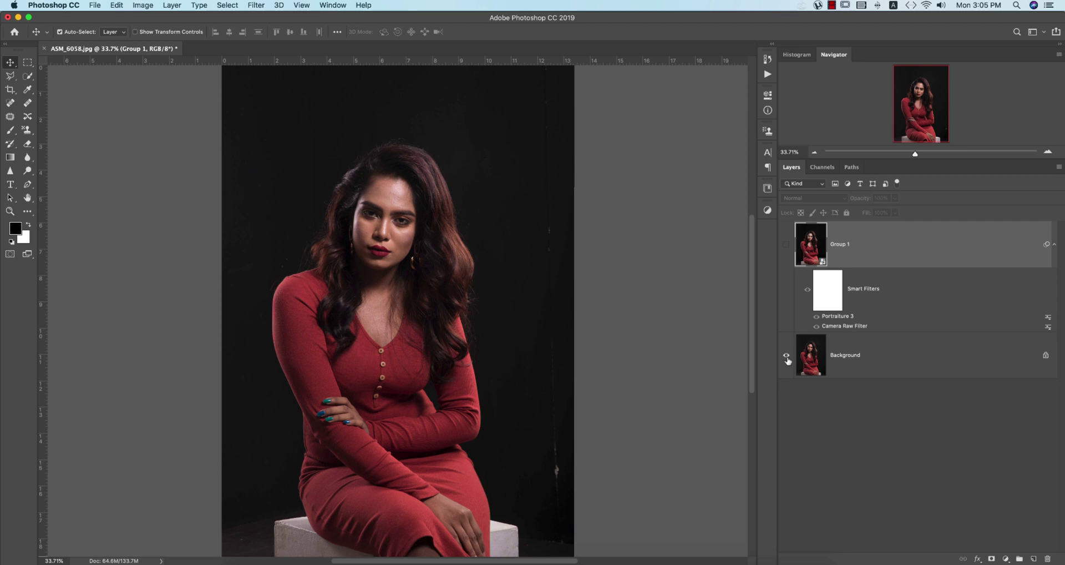
Step: Open the Camera Raw Filter and split-tone the highlights to hue 182, saturation 12, and the shadows to hue 138, saturation 7
{"action": "left_click", "coordinate": [256, 6]}
{"action": "left_click", "coordinate": [264, 69]}
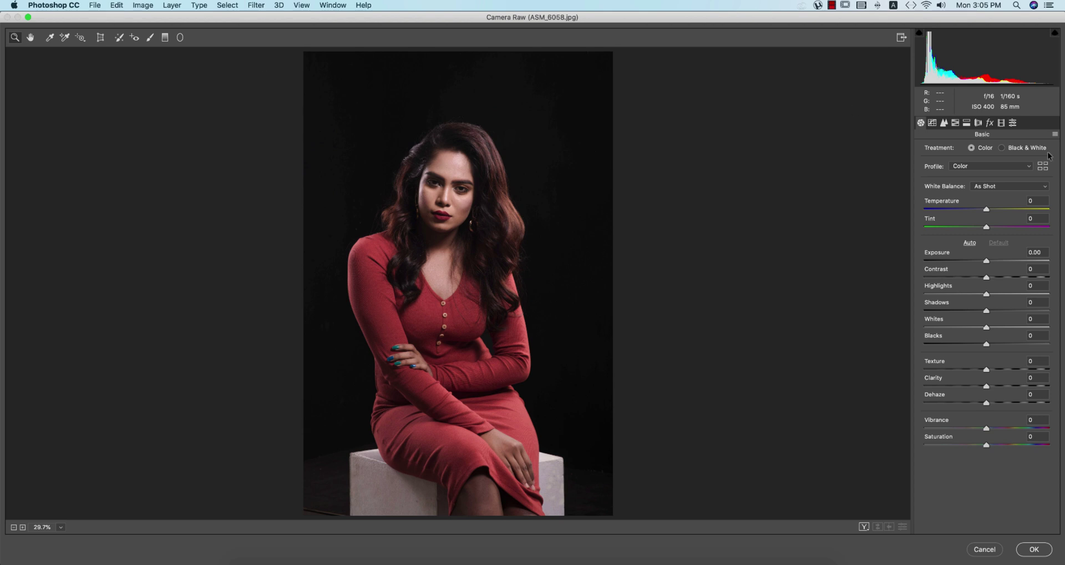
{"action": "left_click", "coordinate": [955, 123]}
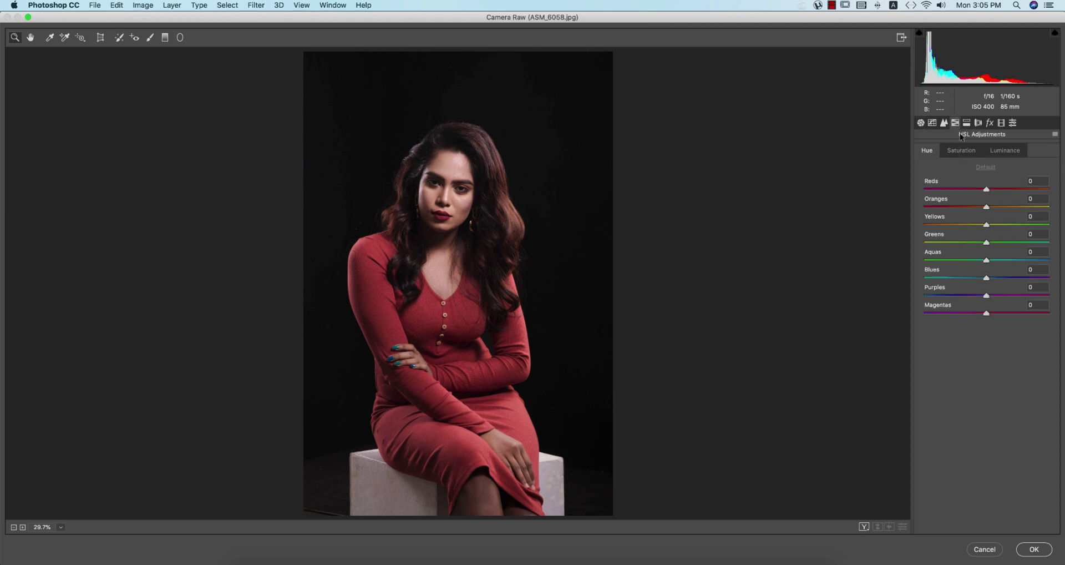
{"action": "left_click", "coordinate": [966, 122]}
{"action": "left_click", "coordinate": [945, 182]}
{"action": "left_click_drag", "start_coordinate": [924, 165], "coordinate": [949, 167]}
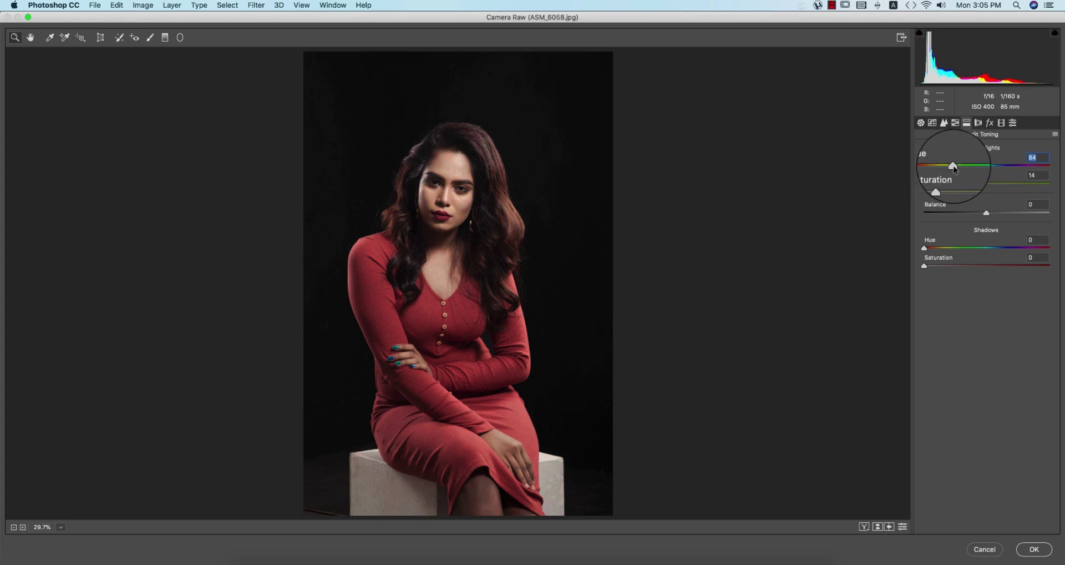
{"action": "left_click_drag", "start_coordinate": [925, 248], "coordinate": [933, 266]}
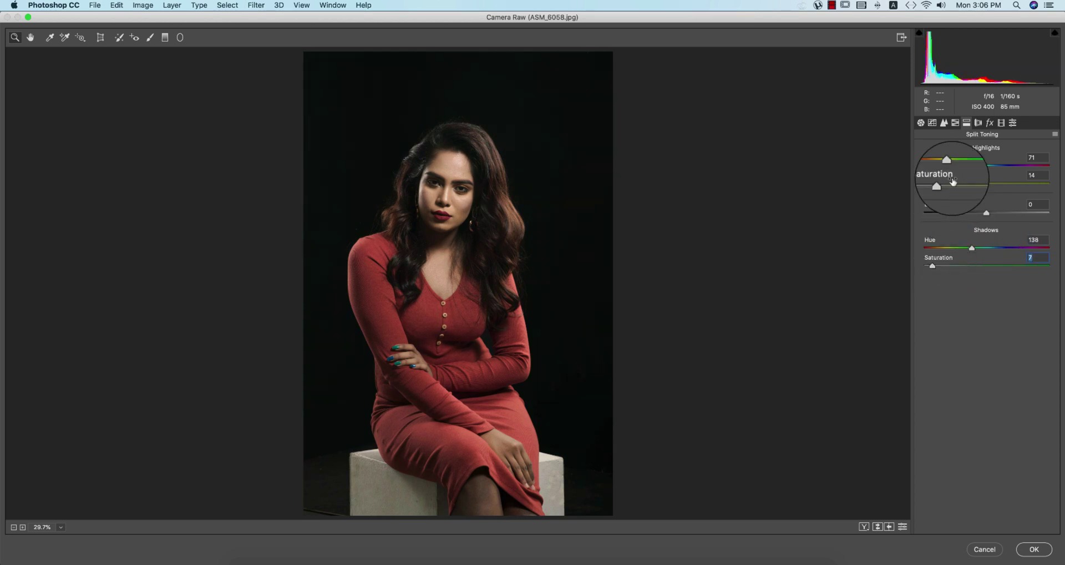
{"action": "left_click_drag", "start_coordinate": [949, 161], "coordinate": [1003, 167]}
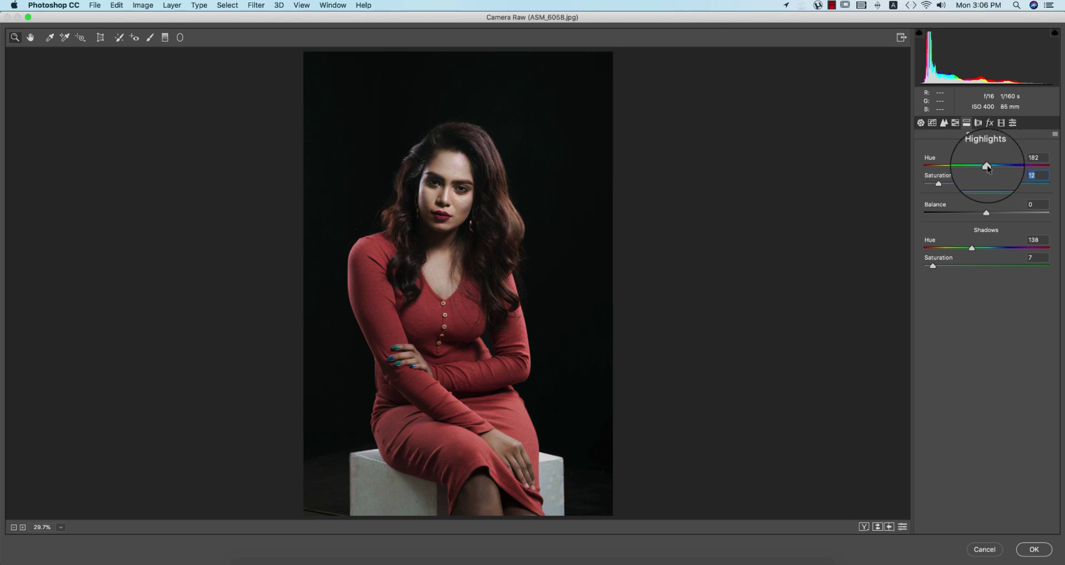
Step: Set the white balance by sampling dark tones in the hair, adjusting temperature to -15 and tint to -38
{"action": "left_click", "coordinate": [919, 123]}
{"action": "left_click", "coordinate": [49, 37]}
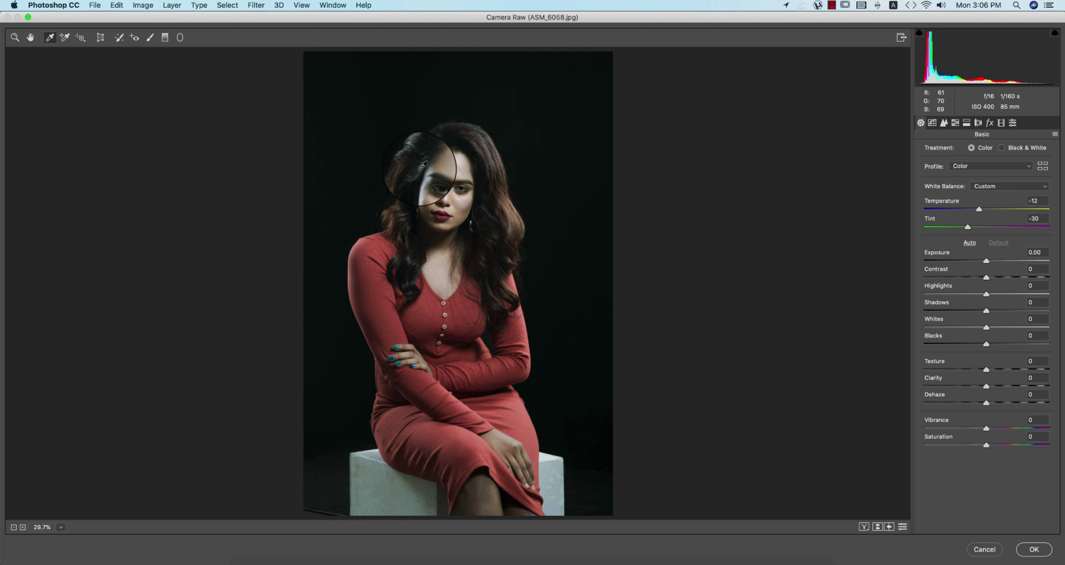
{"action": "left_click", "coordinate": [495, 228]}
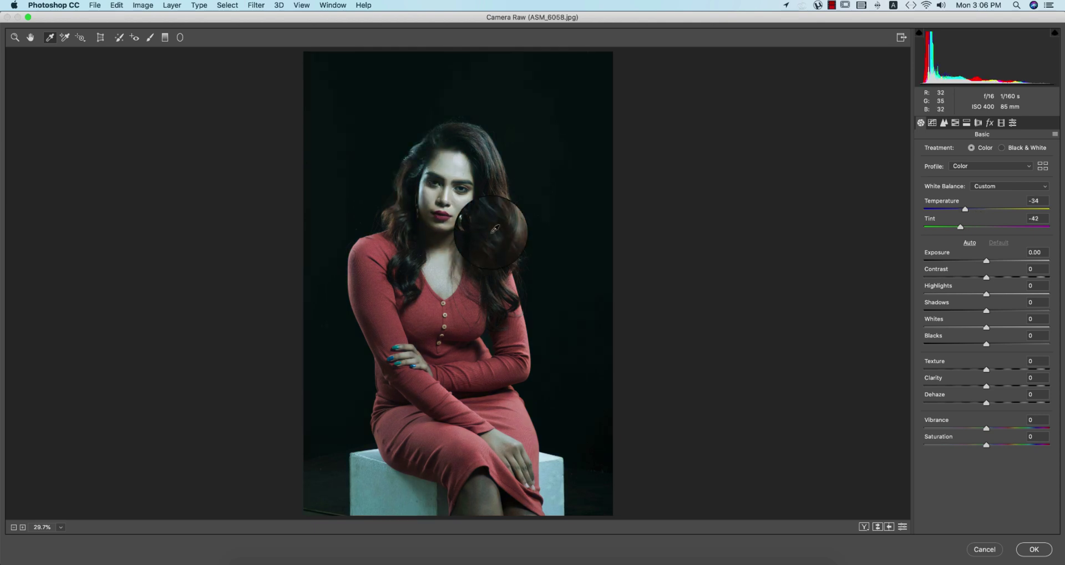
{"action": "left_click", "coordinate": [500, 286]}
{"action": "left_click", "coordinate": [477, 254]}
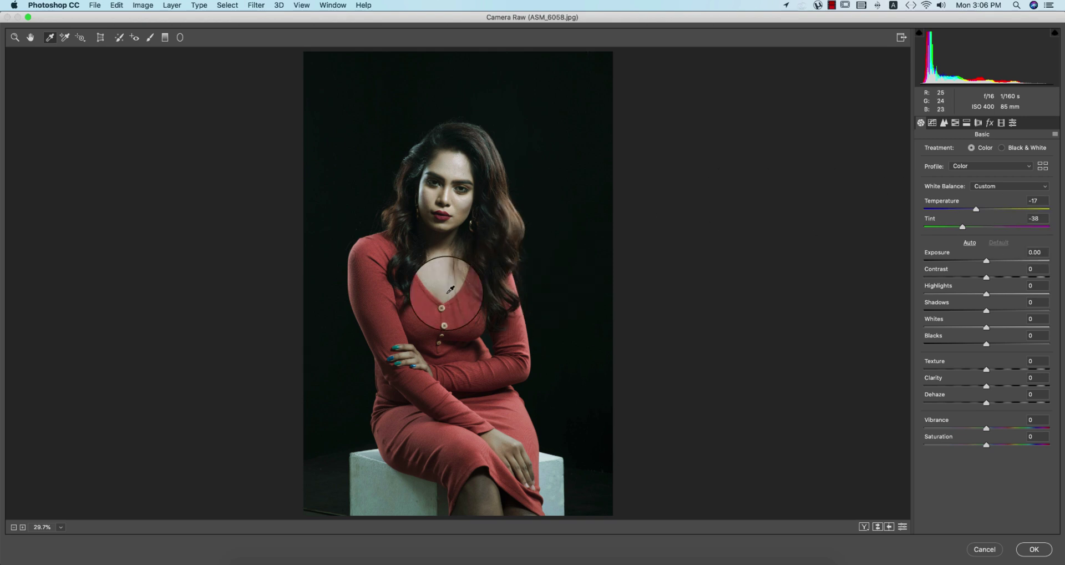
{"action": "left_click_drag", "start_coordinate": [976, 209], "coordinate": [976, 210]}
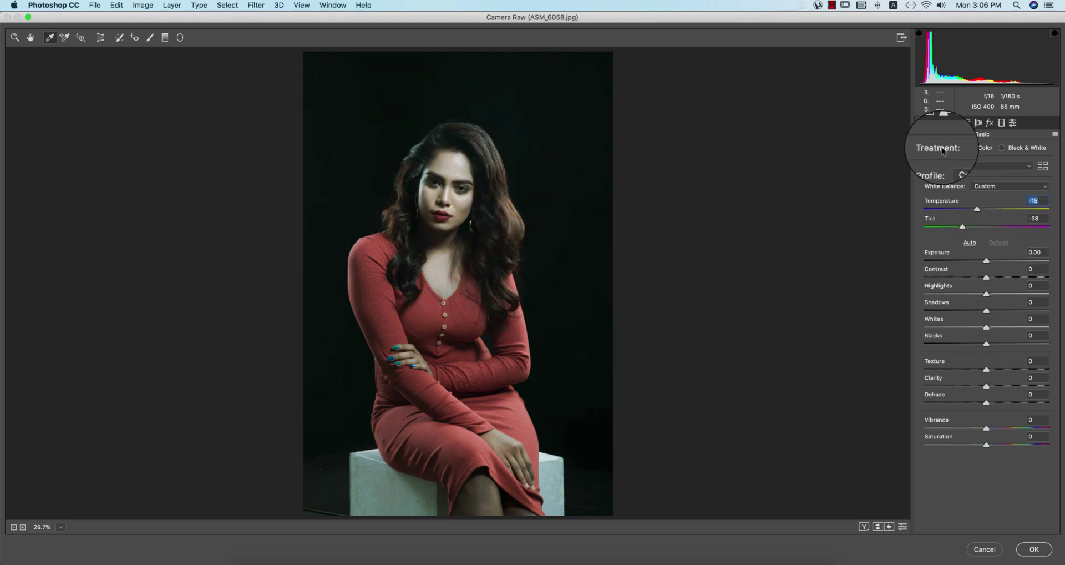
Step: Change the split-toning highlights hue to 318 and the shadows hue to 209
{"action": "left_click", "coordinate": [954, 122]}
{"action": "left_click", "coordinate": [968, 125]}
{"action": "left_click_drag", "start_coordinate": [977, 167], "coordinate": [1035, 166]}
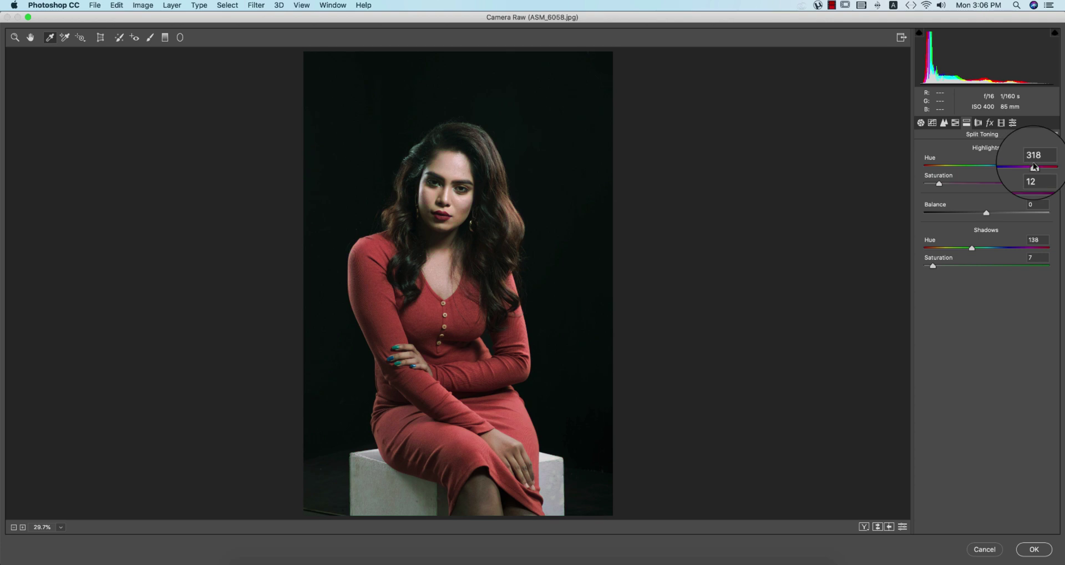
{"action": "left_click_drag", "start_coordinate": [974, 248], "coordinate": [997, 251]}
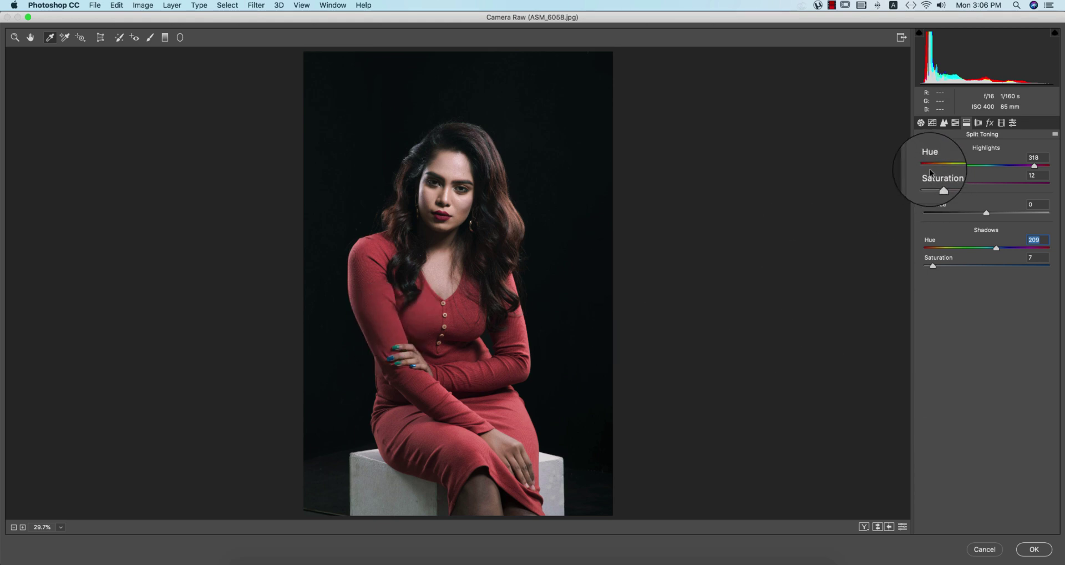
Step: Shift the Reds hue to about +53 and raise the Reds saturation to +41 to recolour the dress
{"action": "left_click", "coordinate": [956, 123]}
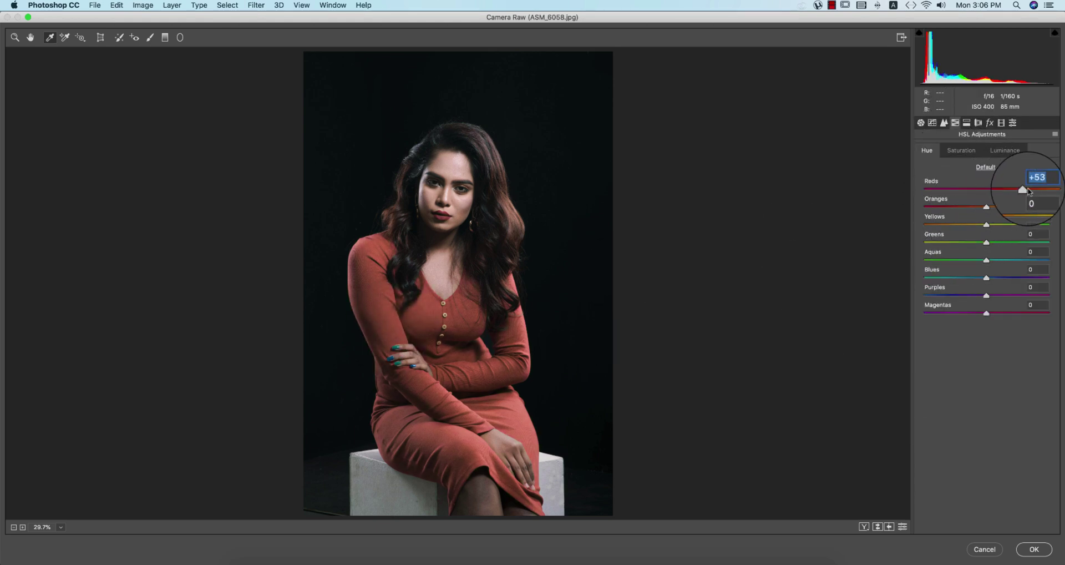
{"action": "left_click", "coordinate": [968, 152]}
{"action": "left_click", "coordinate": [1004, 150]}
{"action": "left_click_drag", "start_coordinate": [987, 189], "coordinate": [1011, 190]}
{"action": "left_click", "coordinate": [961, 150]}
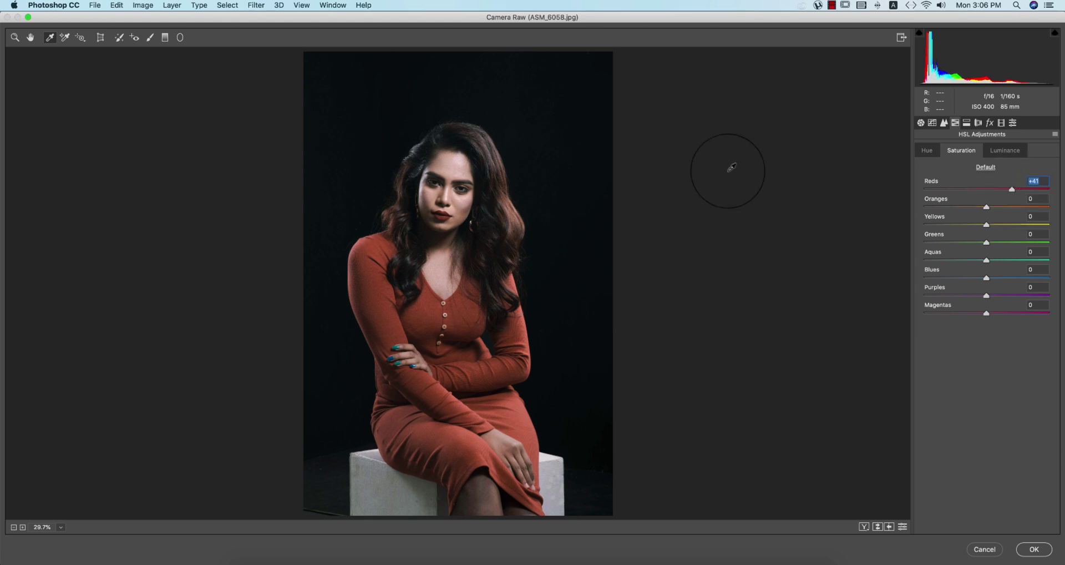
Step: Inspect the portrait at 50% and set the basic adjustments to Highlights -8, Shadows +19 and Texture +10
{"action": "left_click", "coordinate": [921, 122]}
{"action": "key", "text": "alt"}
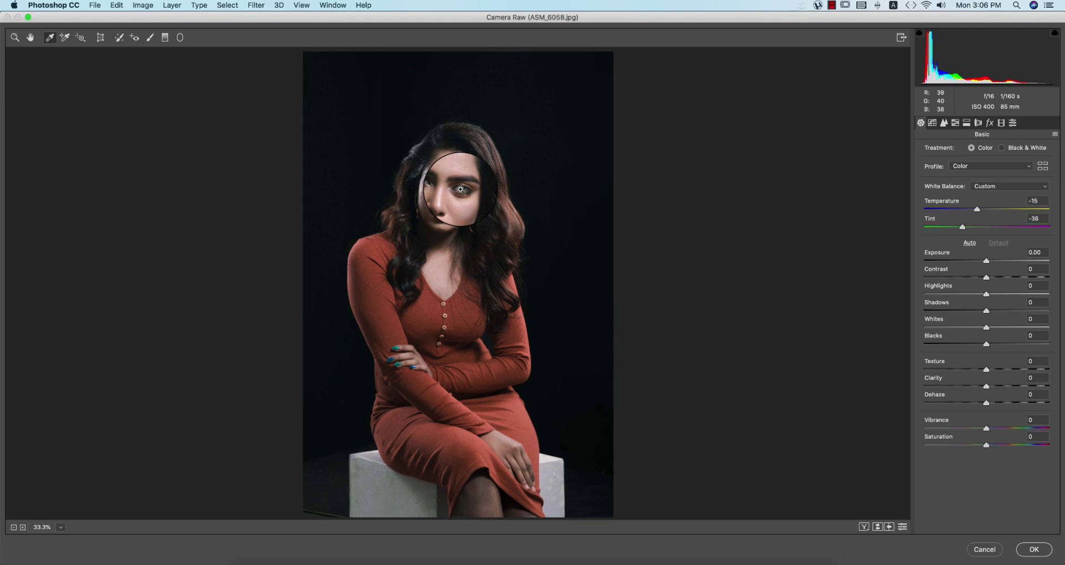
{"action": "key", "text": "super+equal"}
{"action": "key", "text": "super+equal"}
{"action": "scroll", "coordinate": [438, 365], "scroll_direction": "down", "scroll_amount": 10}
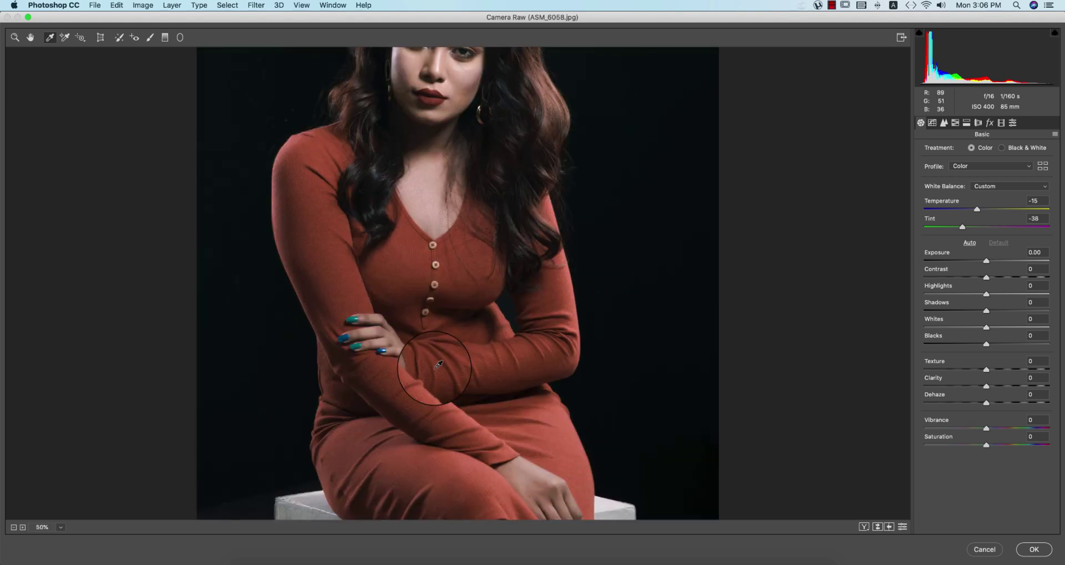
{"action": "scroll", "coordinate": [438, 365], "scroll_direction": "up", "scroll_amount": 5}
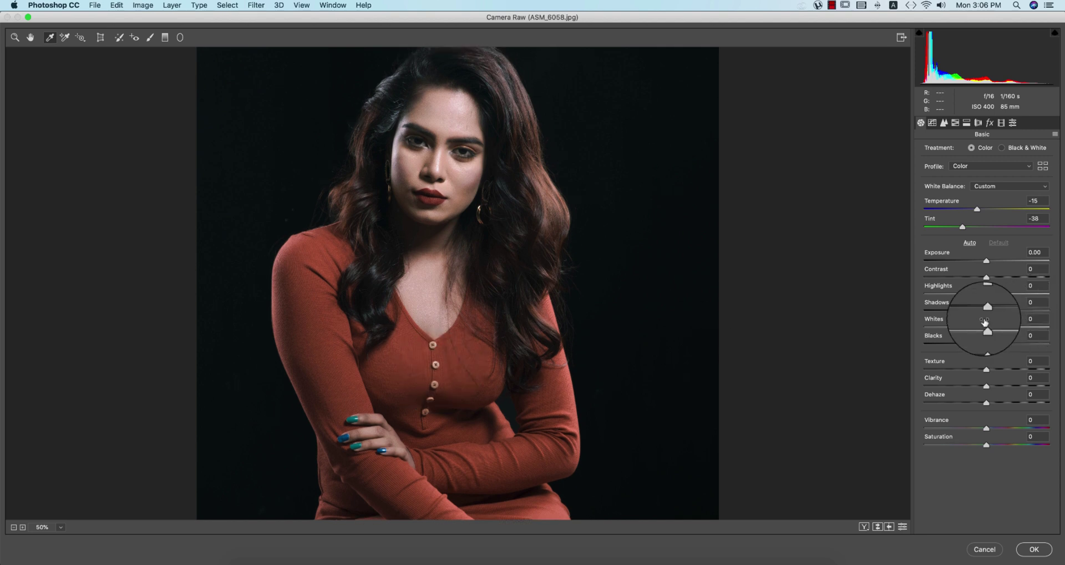
{"action": "left_click_drag", "start_coordinate": [987, 293], "coordinate": [999, 311]}
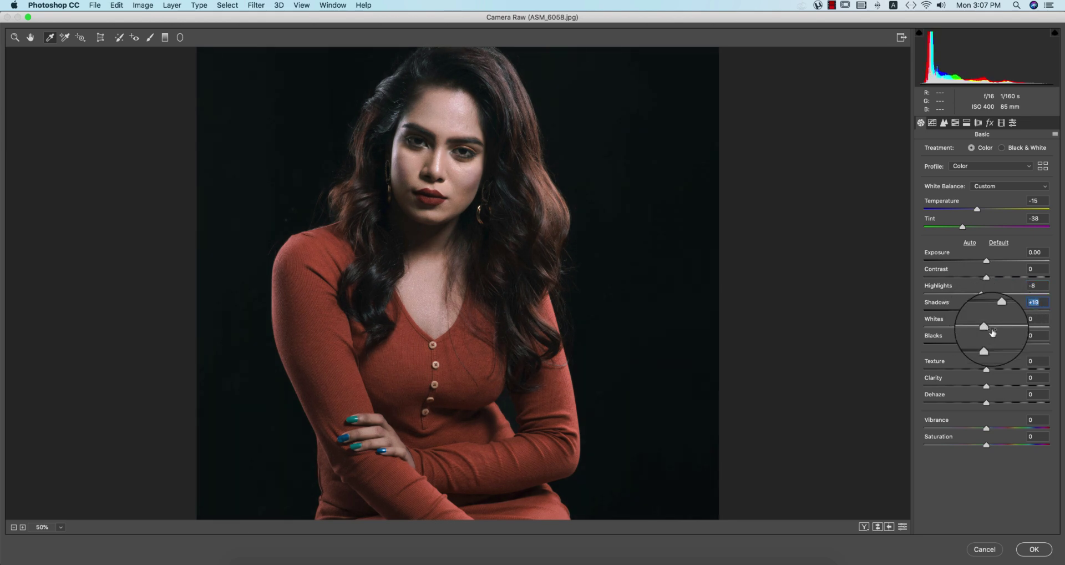
{"action": "left_click_drag", "start_coordinate": [998, 370], "coordinate": [993, 370]}
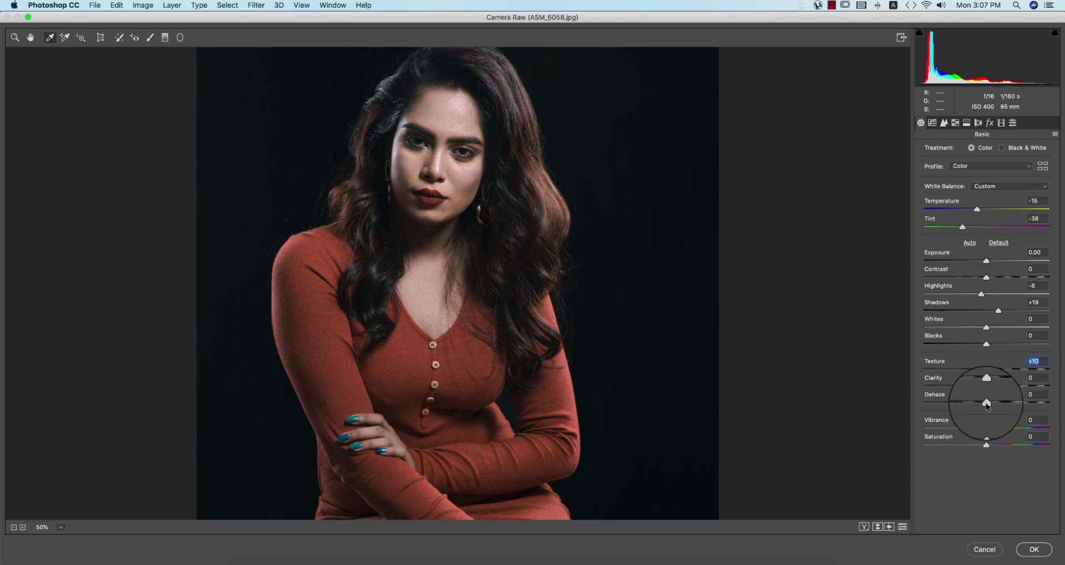
{"action": "left_click_drag", "start_coordinate": [989, 404], "coordinate": [985, 404]}
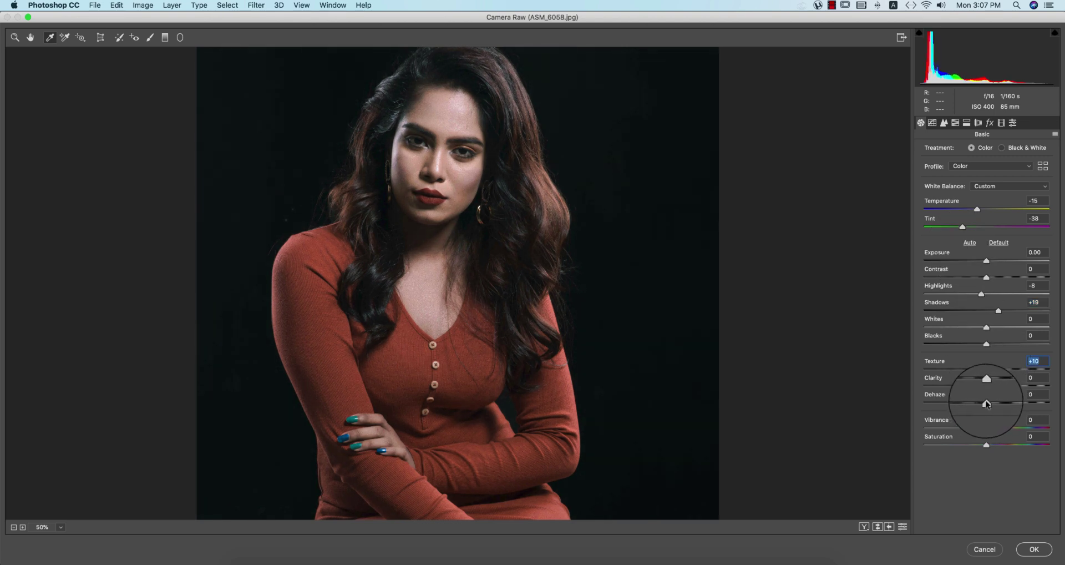
Step: Adjust the point tone curve, moving a Blue midpoint to input 121, output 116, and the Green black point to input 3, output 0
{"action": "left_click", "coordinate": [932, 123]}
{"action": "left_click", "coordinate": [962, 186]}
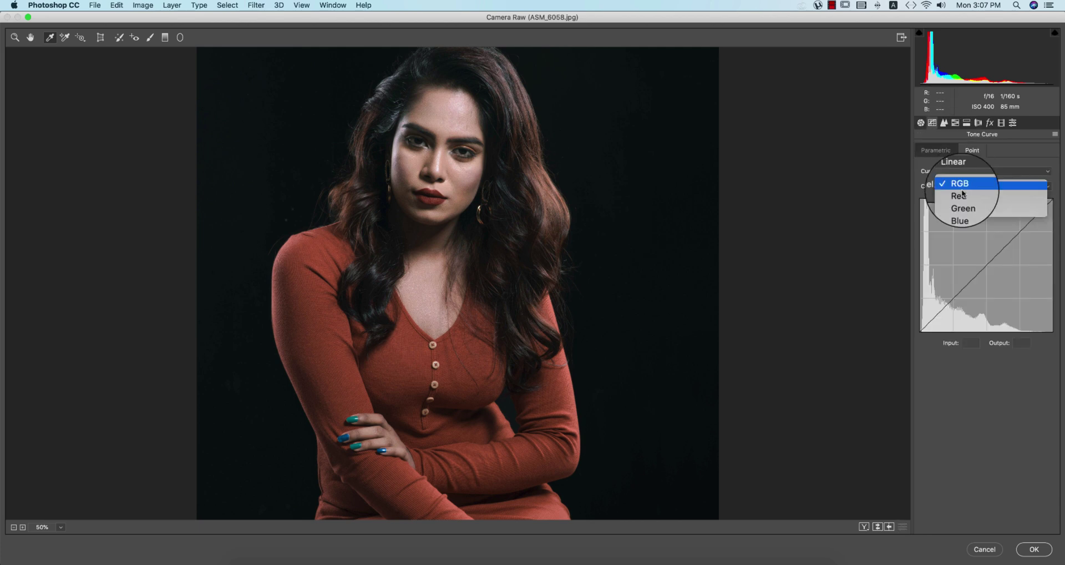
{"action": "left_click", "coordinate": [960, 220]}
{"action": "left_click", "coordinate": [983, 272]}
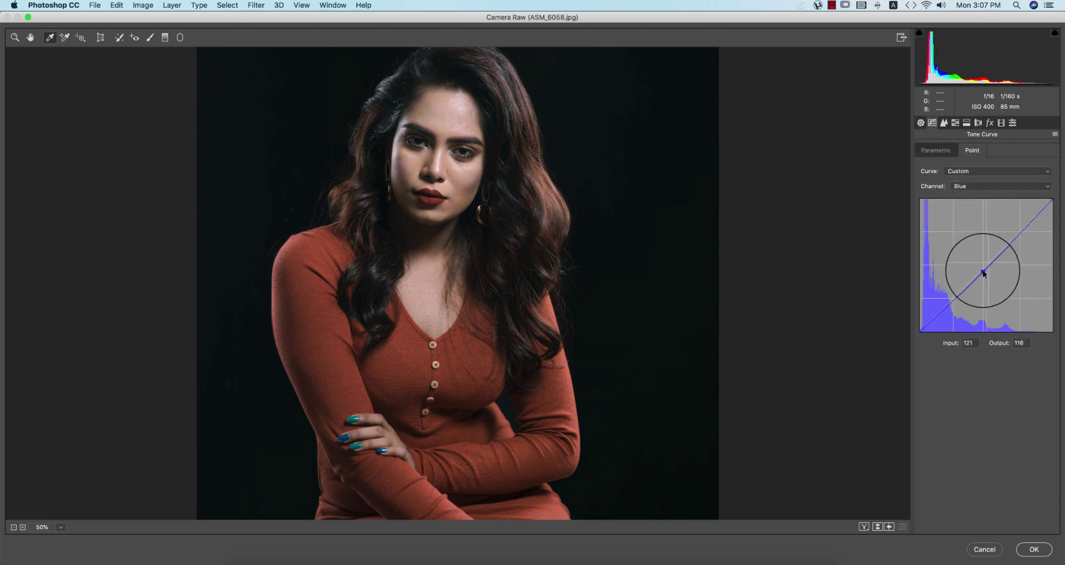
{"action": "left_click", "coordinate": [960, 187]}
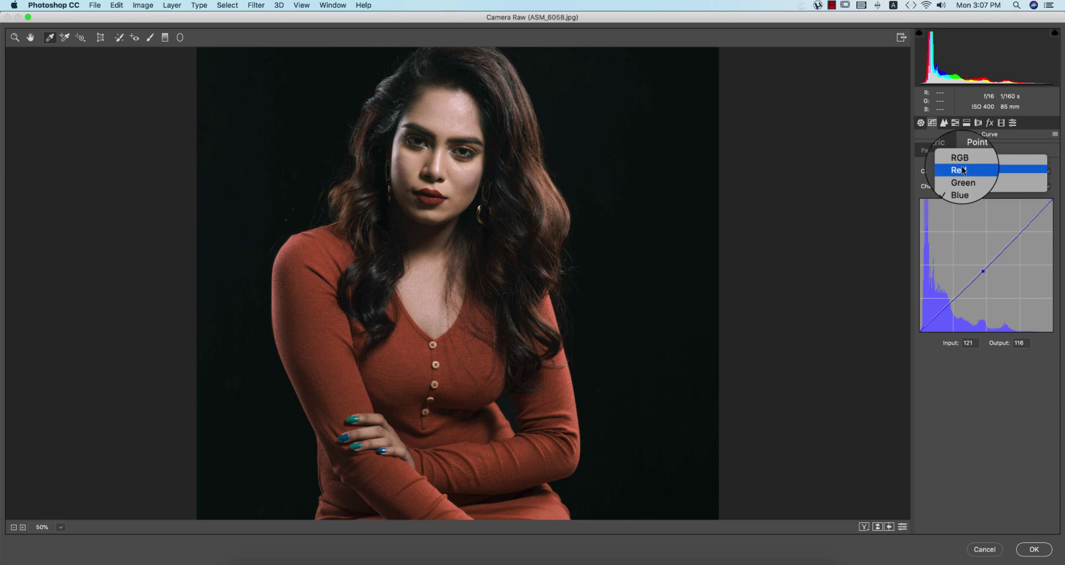
{"action": "left_click", "coordinate": [981, 177]}
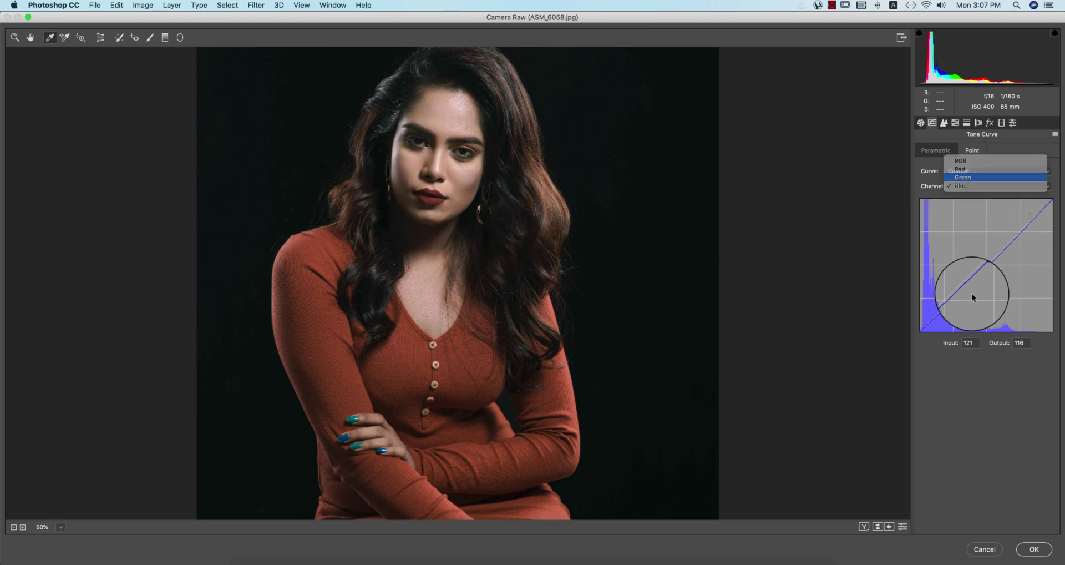
{"action": "left_click_drag", "start_coordinate": [920, 331], "coordinate": [921, 334]}
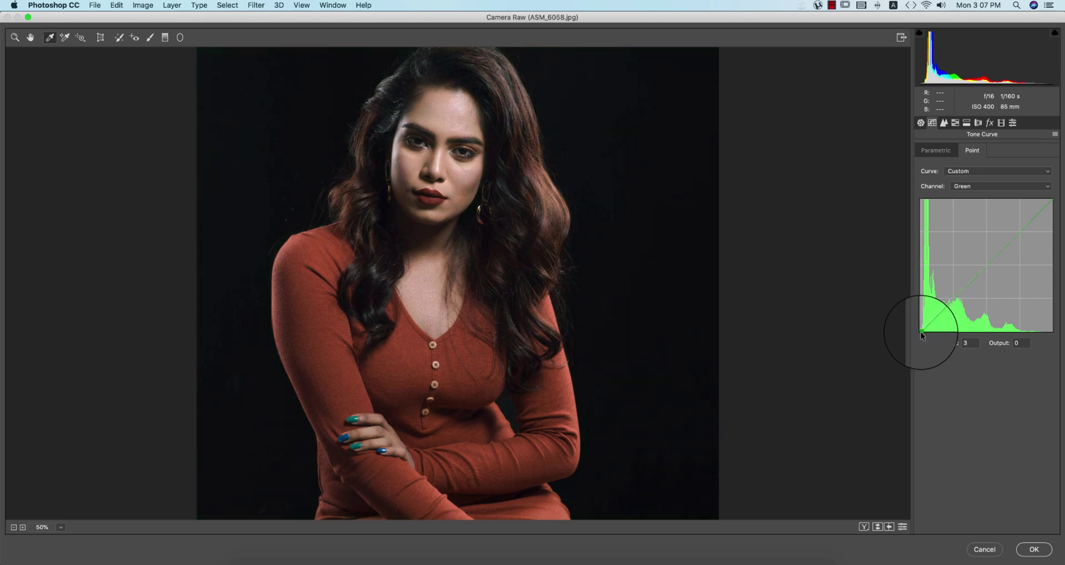
Step: Shape the RGB curve with a midtone point at input 106, output 101, and lift its black point to input 1, output 6
{"action": "left_click", "coordinate": [959, 187]}
{"action": "left_click", "coordinate": [959, 164]}
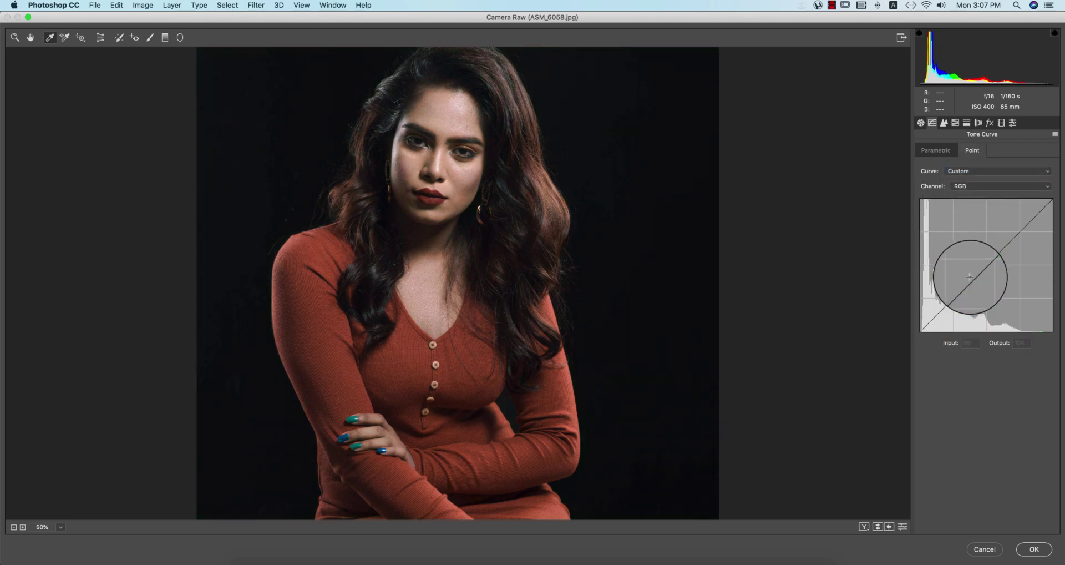
{"action": "left_click", "coordinate": [976, 278]}
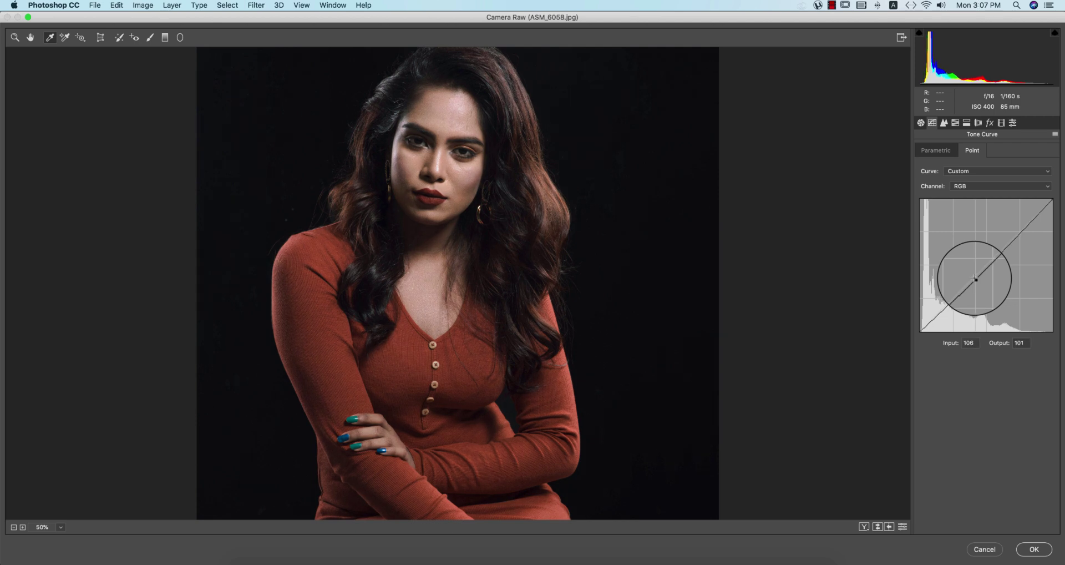
{"action": "left_click", "coordinate": [921, 330]}
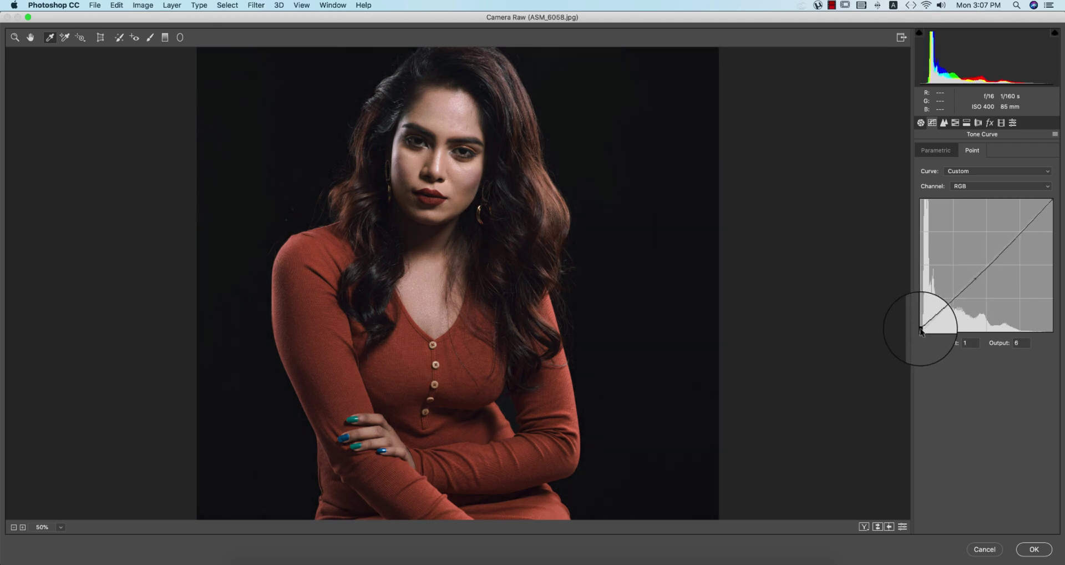
{"action": "left_click_drag", "start_coordinate": [464, 171], "coordinate": [458, 226]}
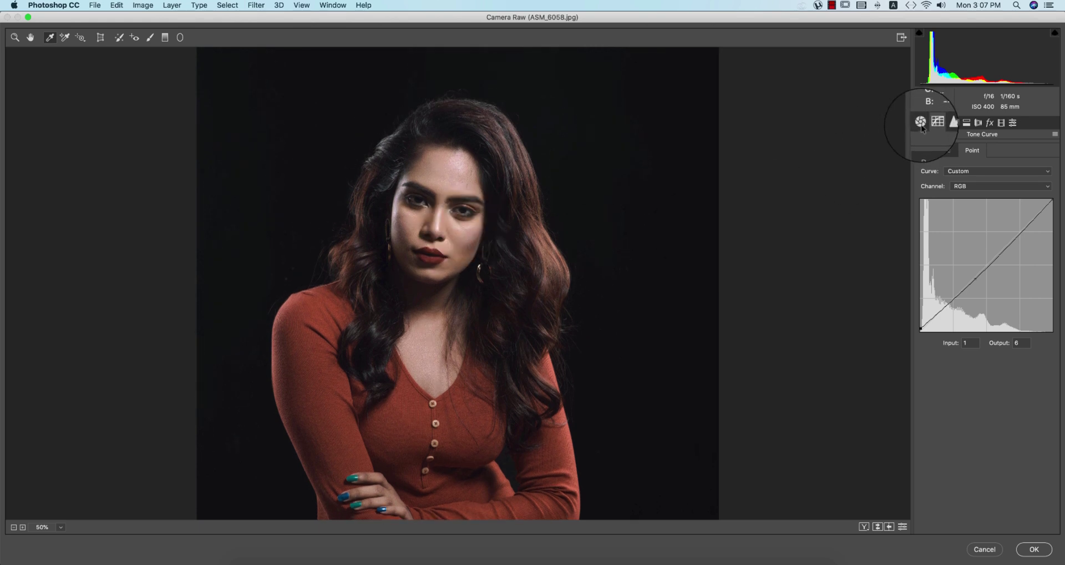
{"action": "left_click", "coordinate": [921, 122]}
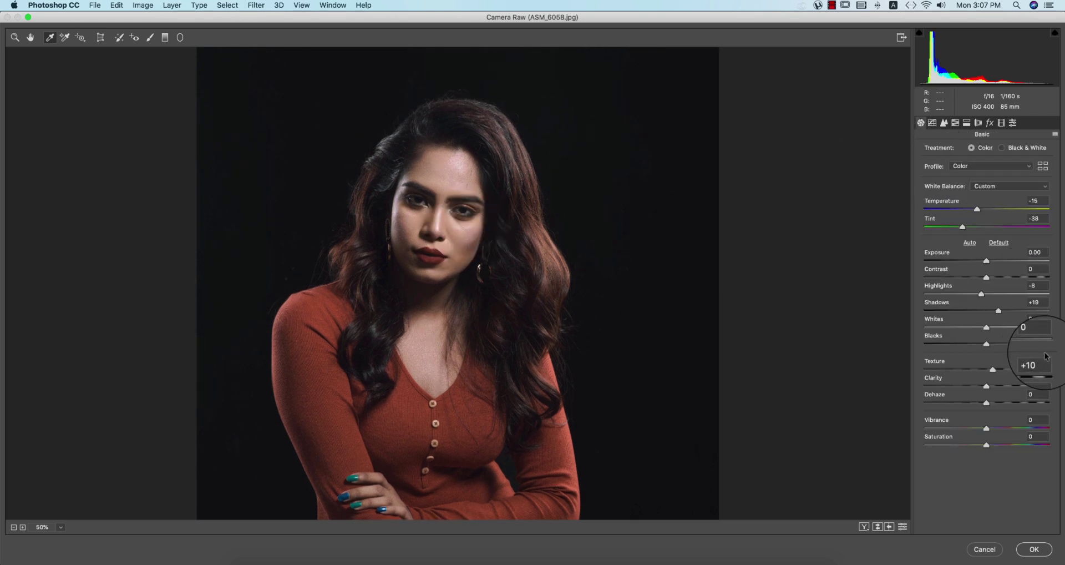
Step: Set Whites to +13, Blacks to -13, Contrast to +6 and Clarity to +2 in the basic adjustments
{"action": "left_click", "coordinate": [995, 328]}
{"action": "left_click_drag", "start_coordinate": [980, 345], "coordinate": [978, 344]}
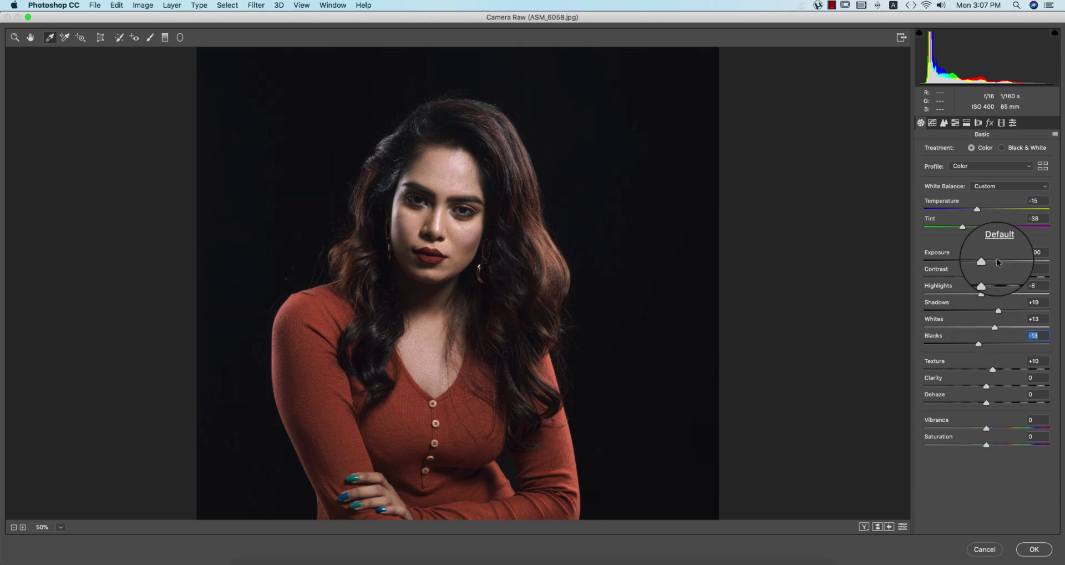
{"action": "left_click_drag", "start_coordinate": [987, 277], "coordinate": [992, 280]}
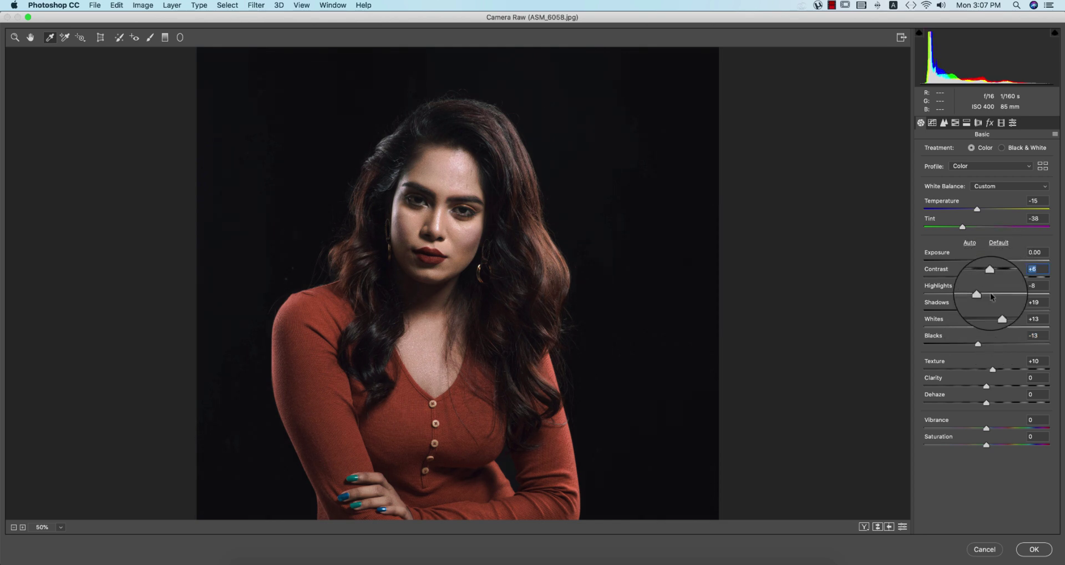
{"action": "left_click", "coordinate": [987, 386]}
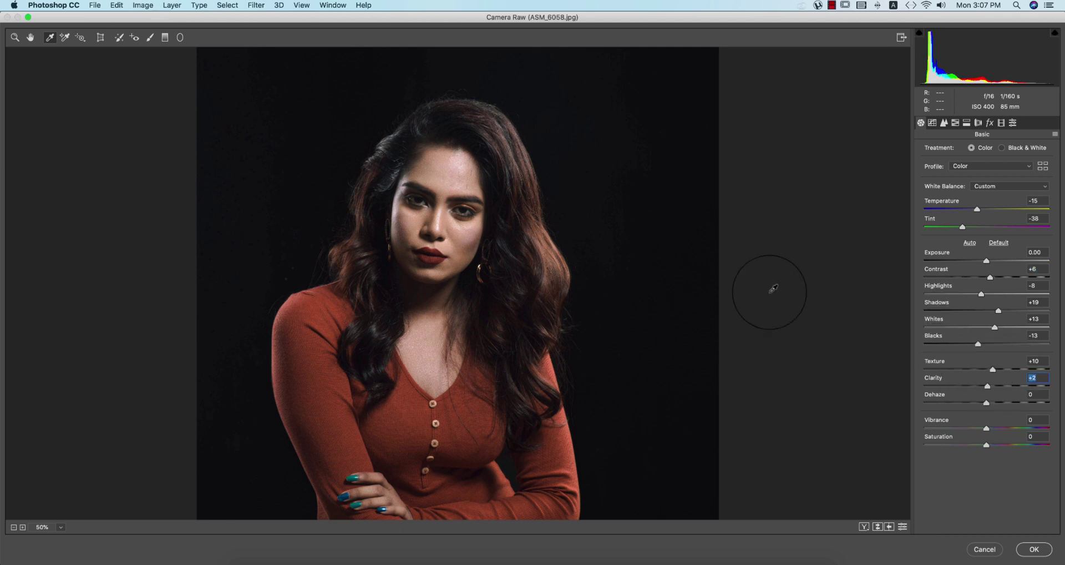
Step: Apply luminance noise reduction of 13 to the portrait
{"action": "key", "text": "super+alt+3"}
{"action": "left_click", "coordinate": [926, 255]}
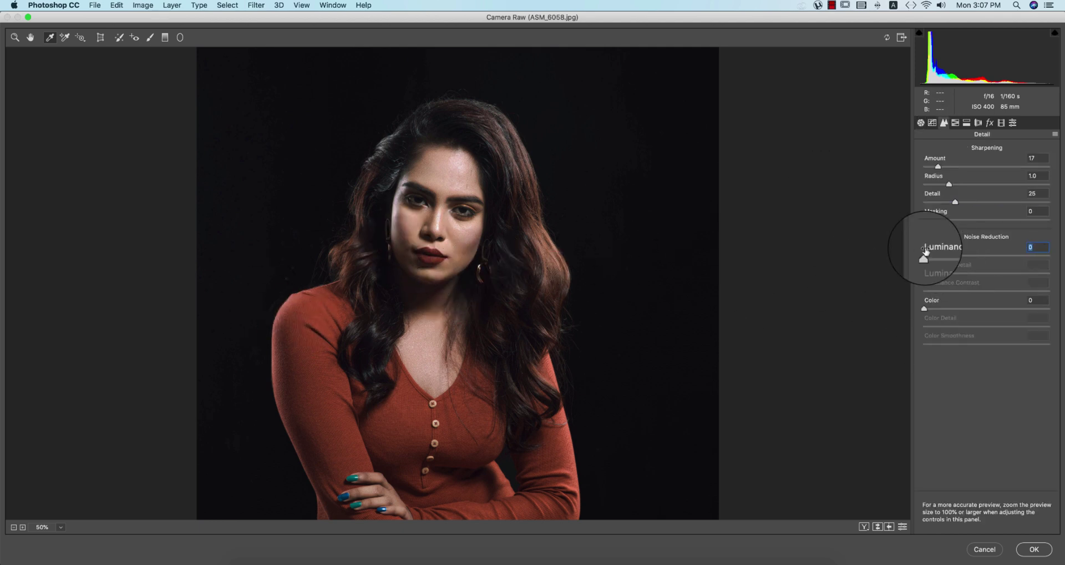
{"action": "left_click_drag", "start_coordinate": [940, 257], "coordinate": [943, 258]}
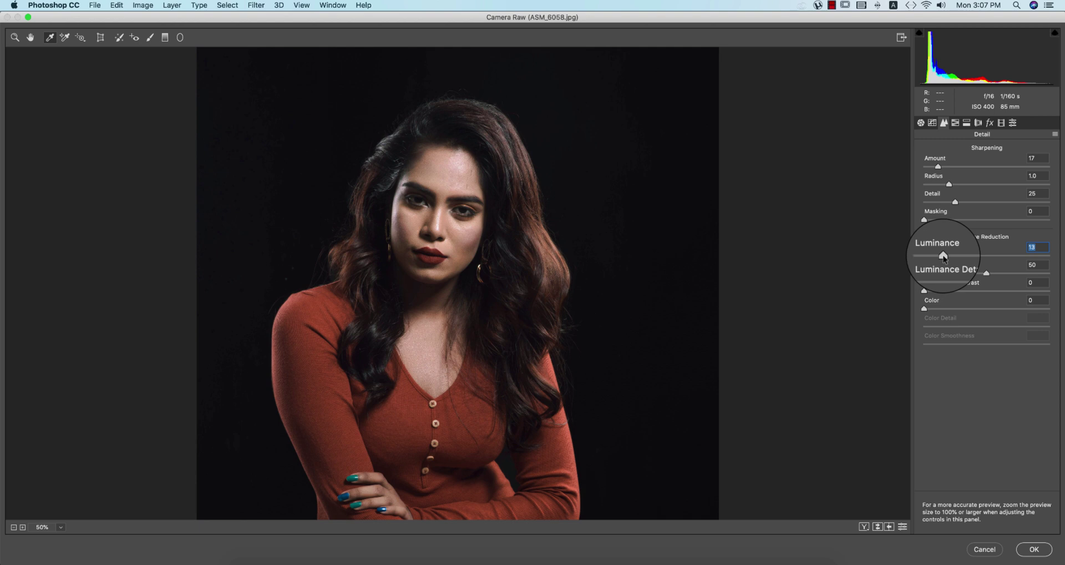
Step: Calibrate the primary hues to Red +11, Green +8 and Blue -16, and compare the portrait before and after the grade
{"action": "left_click", "coordinate": [967, 122]}
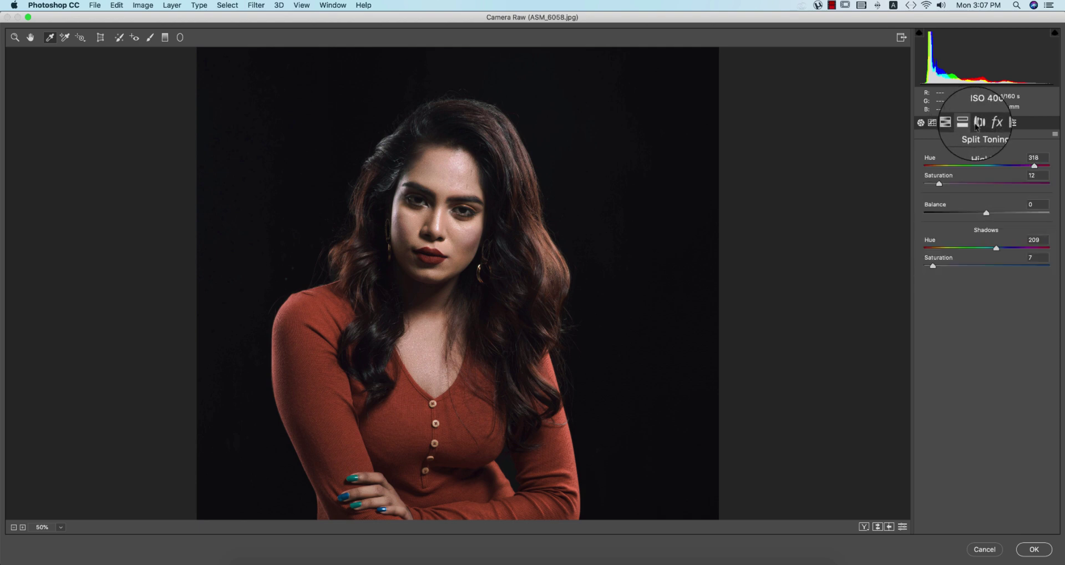
{"action": "left_click", "coordinate": [991, 123]}
{"action": "left_click", "coordinate": [1013, 123]}
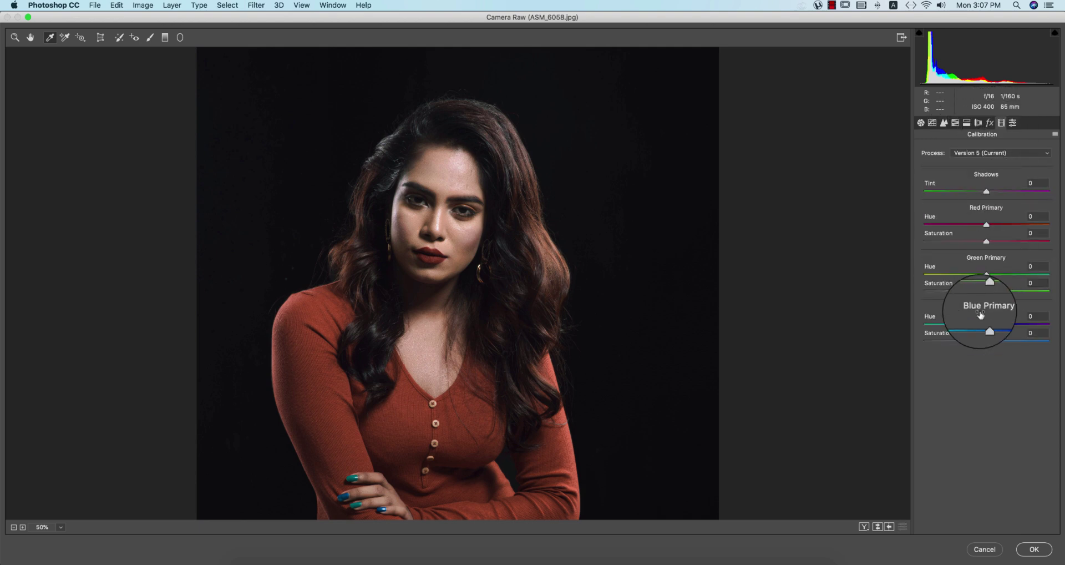
{"action": "left_click_drag", "start_coordinate": [997, 225], "coordinate": [994, 226]}
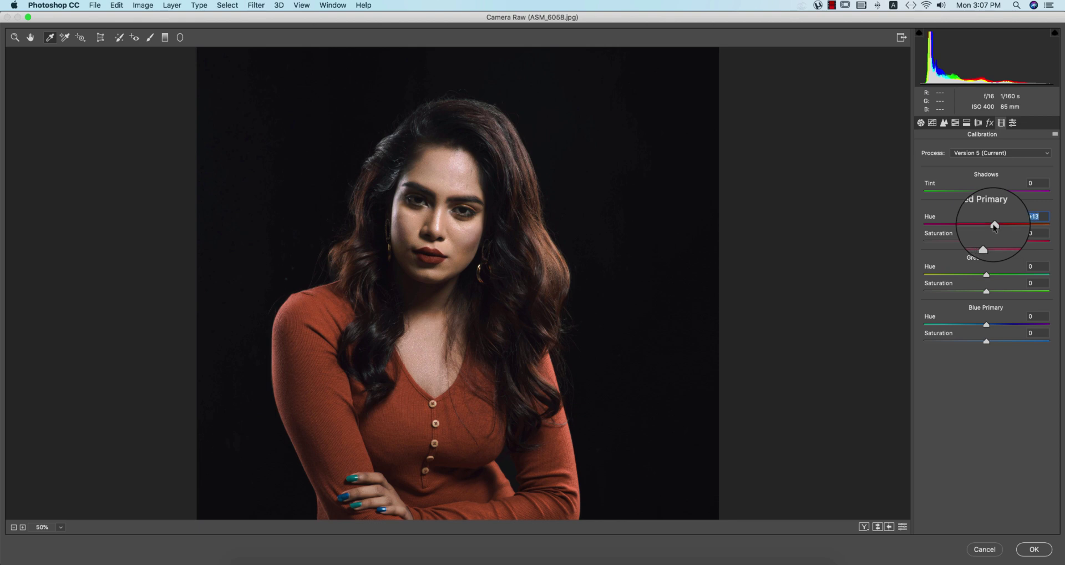
{"action": "mouse_move", "coordinate": [994, 275]}
{"action": "left_mouse_down"}
{"action": "mouse_move", "coordinate": [974, 277]}
{"action": "mouse_move", "coordinate": [992, 276]}
{"action": "left_mouse_up"}
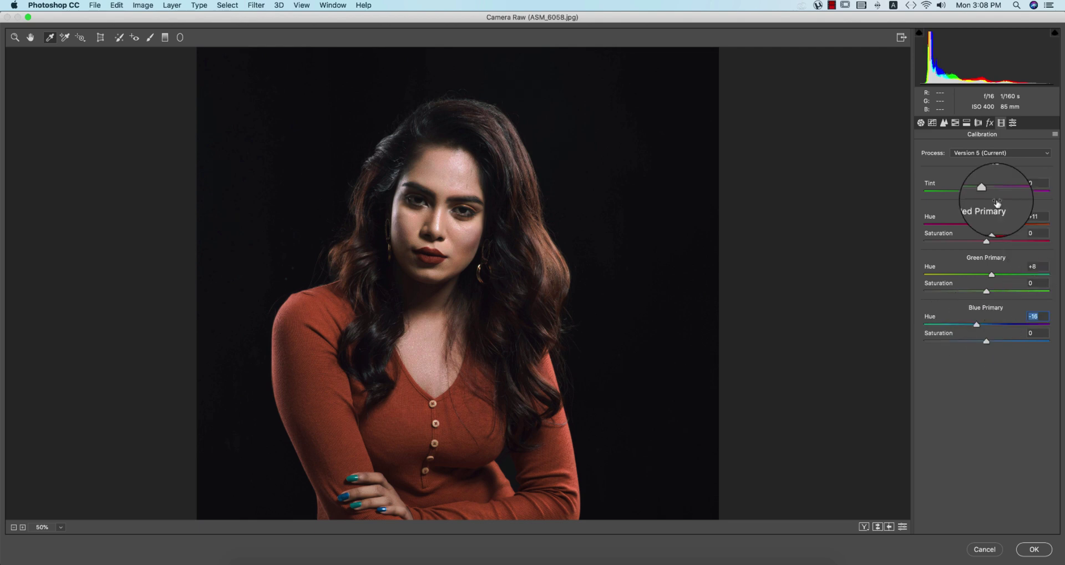
{"action": "left_click", "coordinate": [1033, 267]}
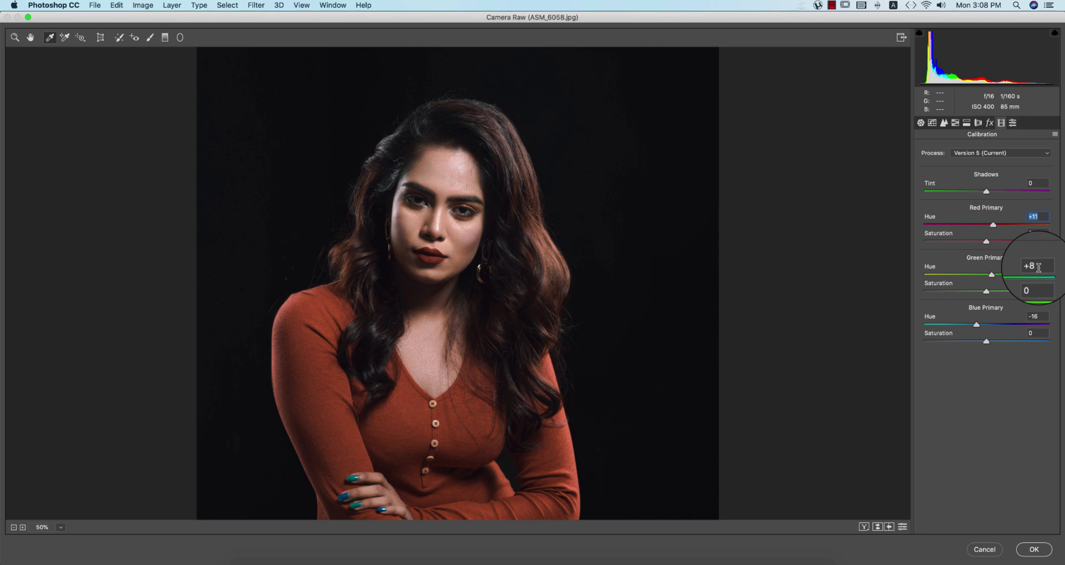
{"action": "left_click", "coordinate": [1043, 317]}
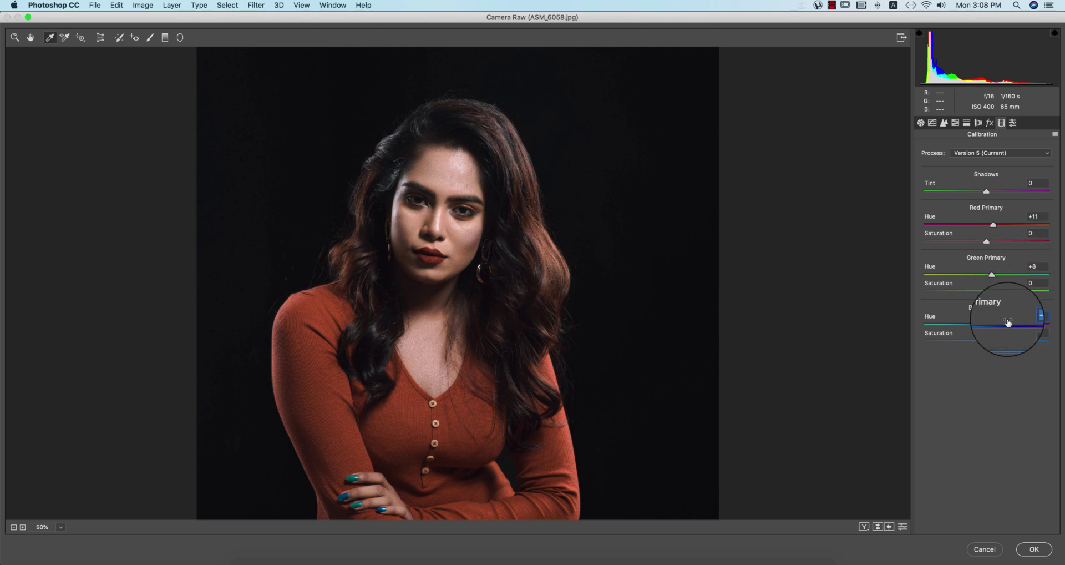
{"action": "left_click", "coordinate": [878, 527]}
{"action": "left_click", "coordinate": [878, 527]}
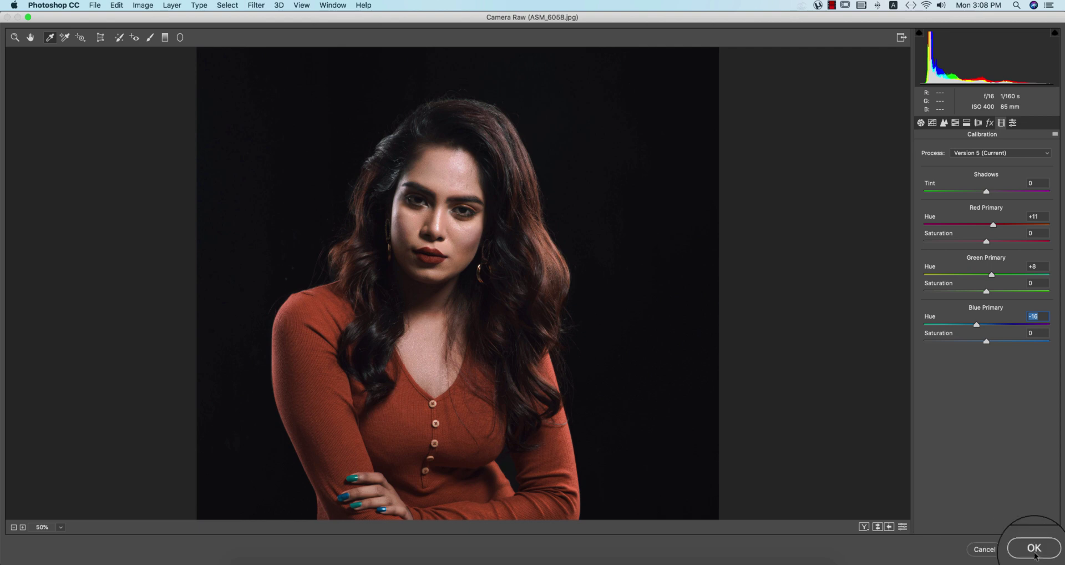
Step: Save the default settings subset as an XMP file in the 20-4-2020 folder, named "indoor" plus the model's name, and apply the grade
{"action": "left_click", "coordinate": [1056, 135]}
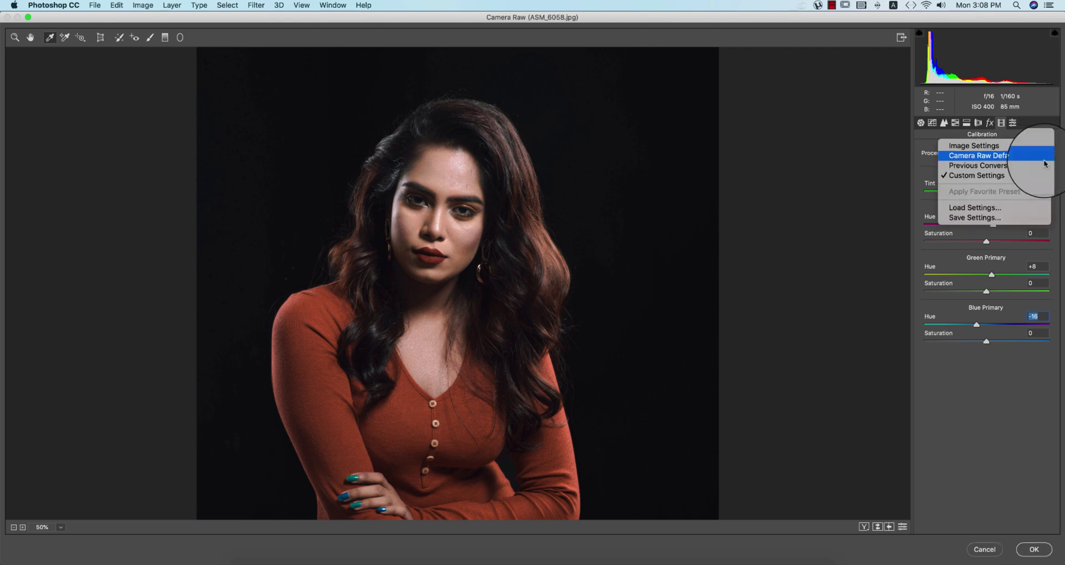
{"action": "left_click", "coordinate": [1009, 220]}
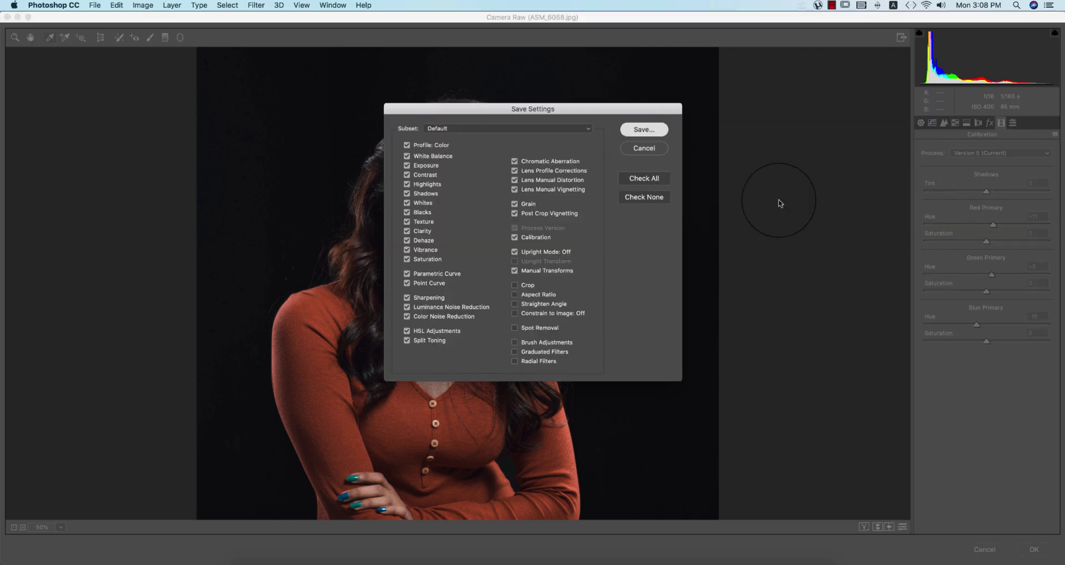
{"action": "key", "text": "Escape"}
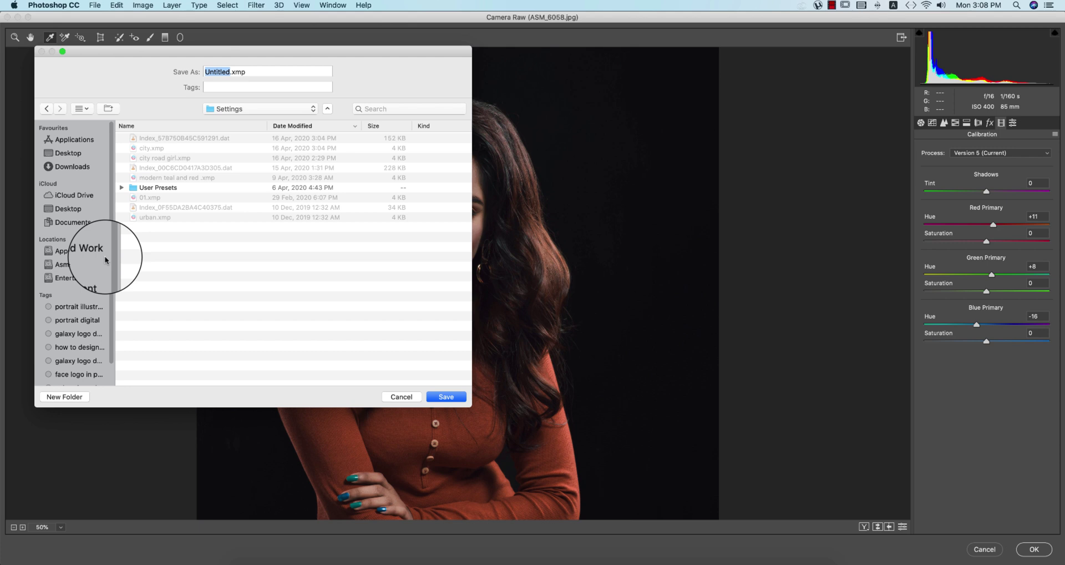
{"action": "left_click", "coordinate": [105, 256]}
{"action": "left_click", "coordinate": [151, 140]}
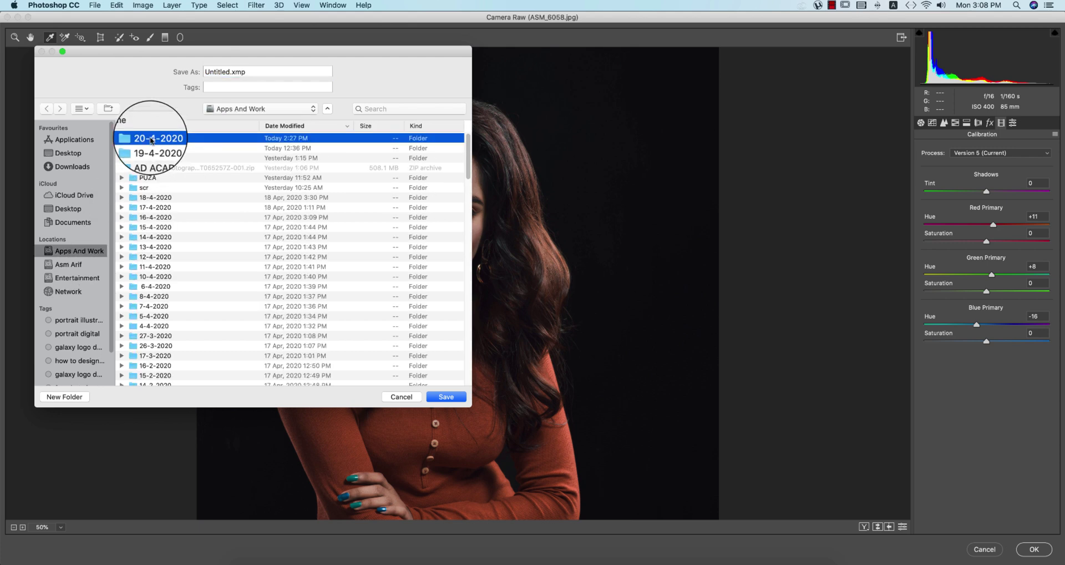
{"action": "double_click", "coordinate": [151, 139]}
{"action": "left_click", "coordinate": [151, 139]}
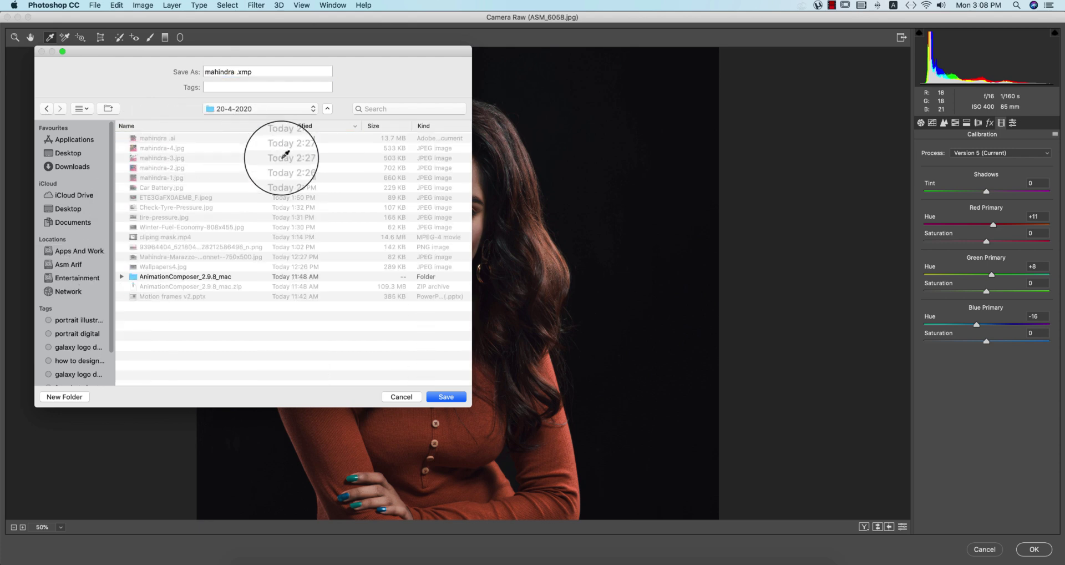
{"action": "double_click", "coordinate": [235, 71]}
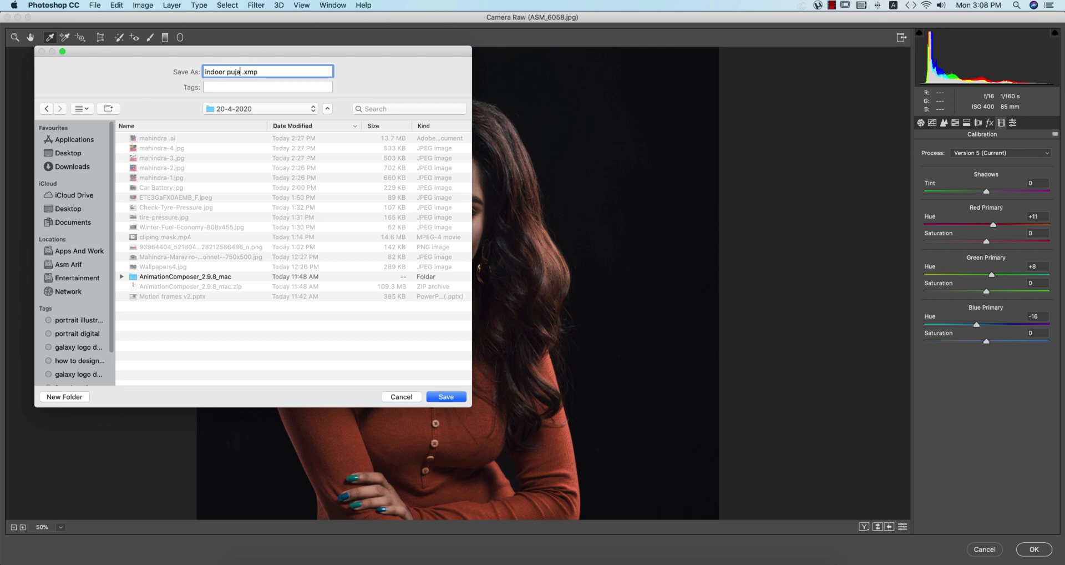
{"action": "left_click", "coordinate": [457, 397]}
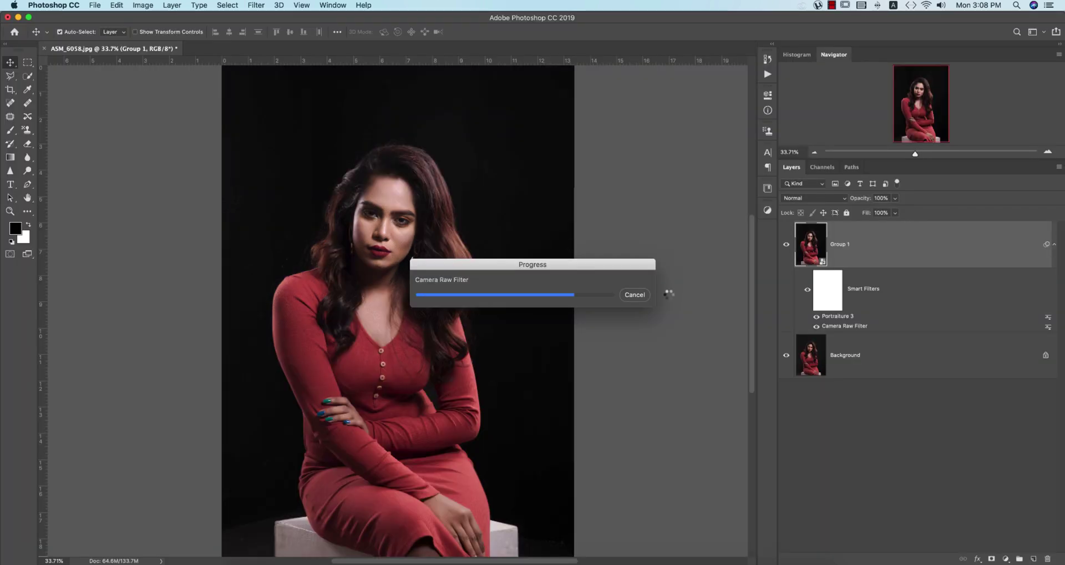
{"action": "left_click", "coordinate": [786, 366], "text": "alt"}
{"action": "left_click", "coordinate": [787, 366], "text": "alt"}
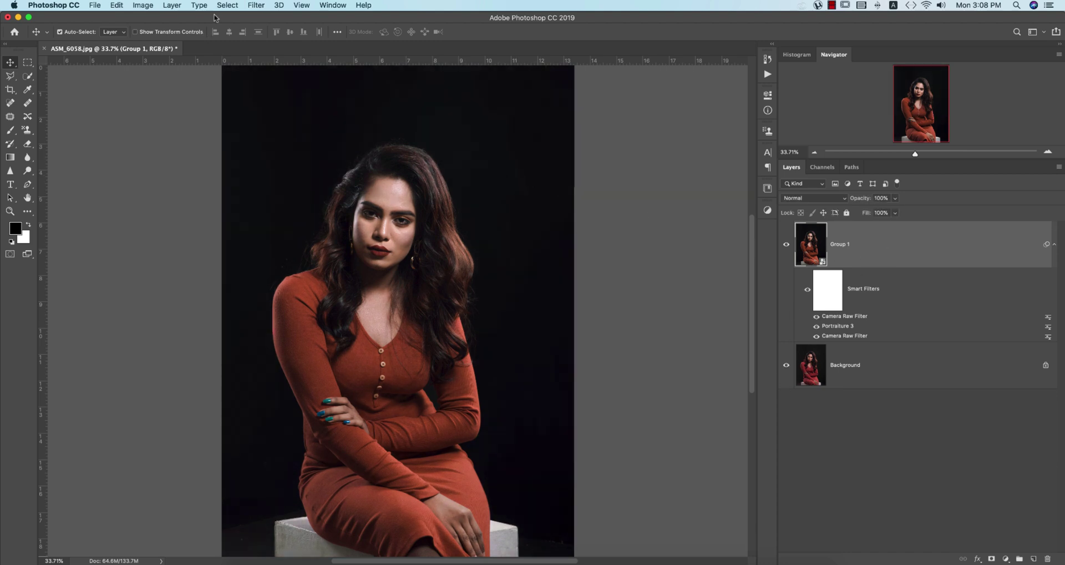
Step: Apply the Color Efex Pro 4 Cross Processing filter with method L02 at 17% strength, and compare the result with the Background layer
{"action": "left_click", "coordinate": [256, 6]}
{"action": "mouse_move", "coordinate": [358, 289]}
{"action": "left_click", "coordinate": [427, 298]}
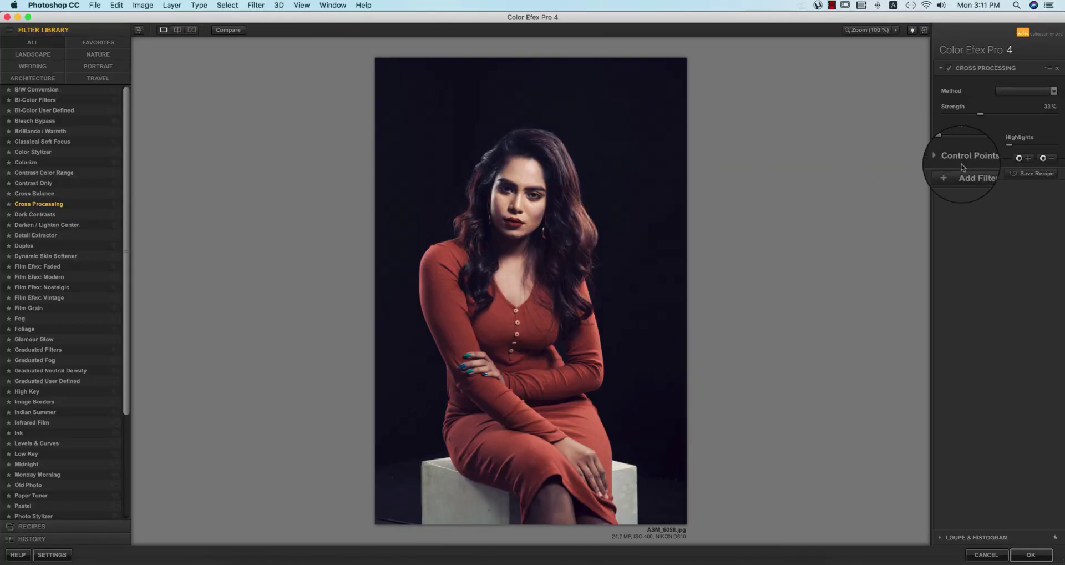
{"action": "left_click", "coordinate": [1026, 90]}
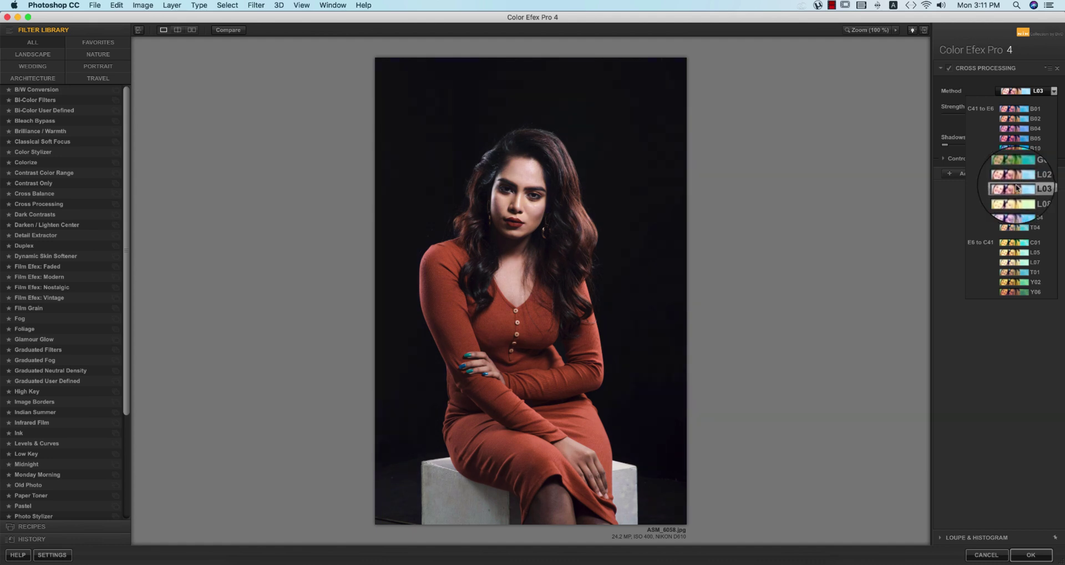
{"action": "left_click", "coordinate": [1018, 177]}
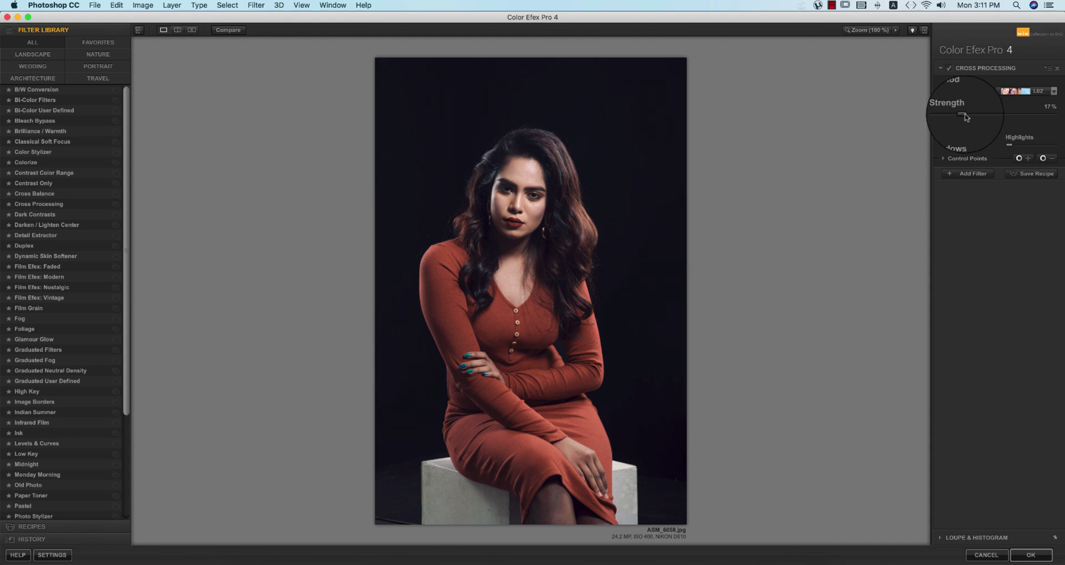
{"action": "left_click", "coordinate": [1030, 554]}
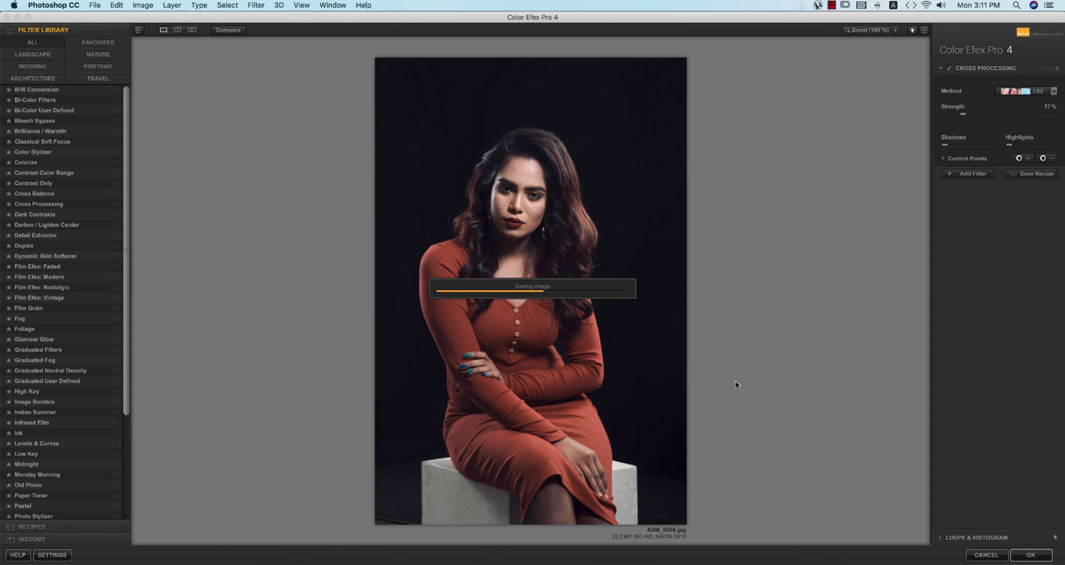
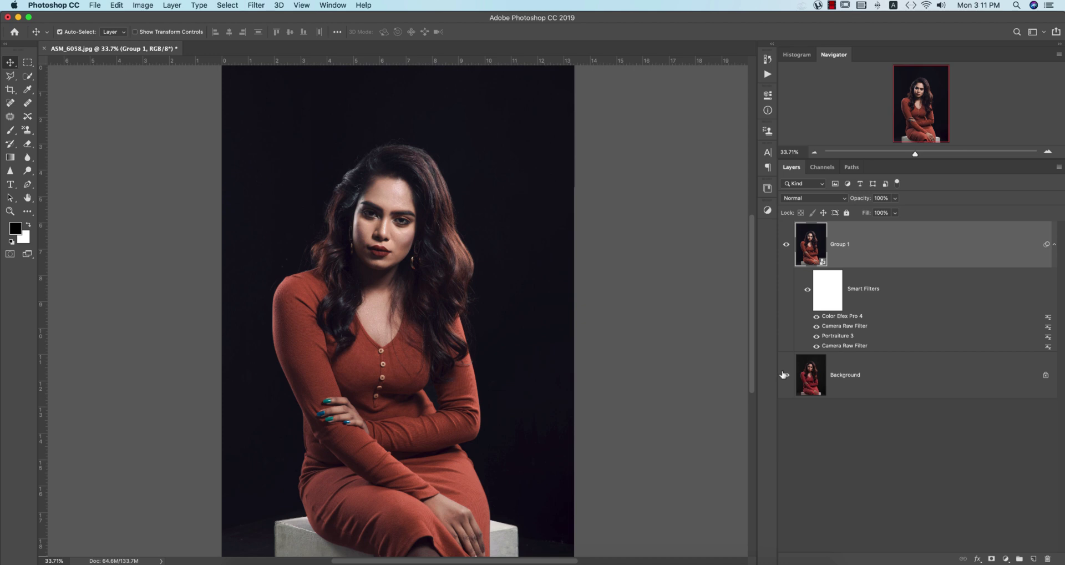
{"action": "left_click", "coordinate": [786, 377], "text": "alt"}
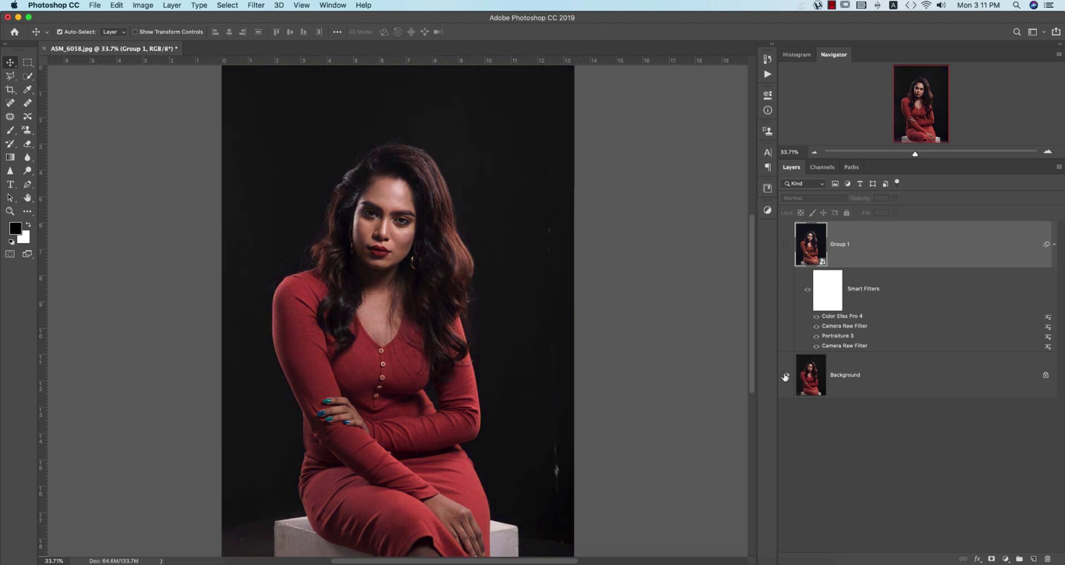
{"action": "left_click", "coordinate": [785, 377], "text": "alt"}
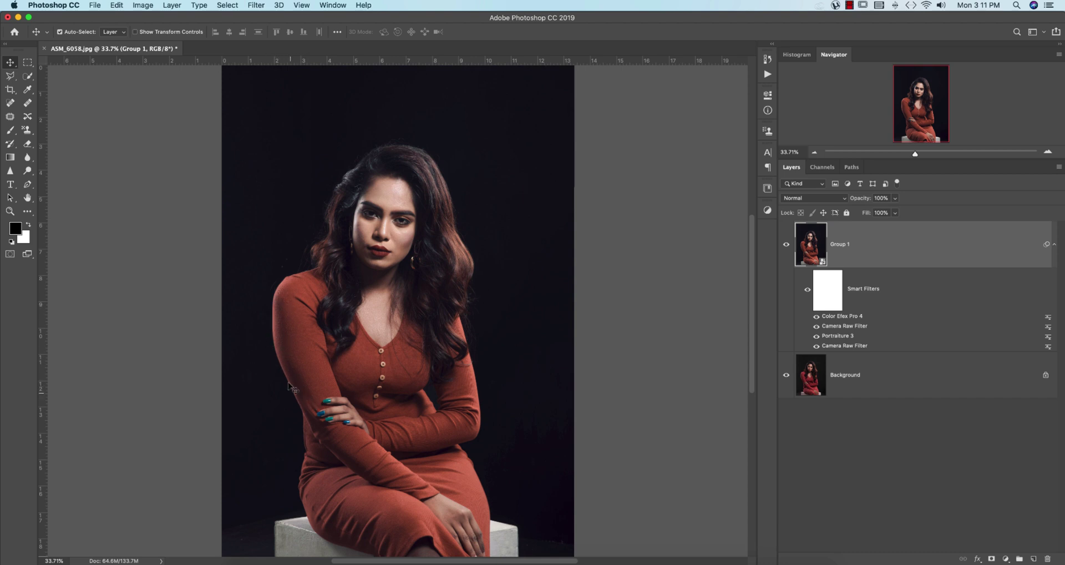
Step: Open the Liquify filter on the Group 1 layer and set up the Pucker tool with a brush size of 600
{"action": "left_click", "coordinate": [256, 5]}
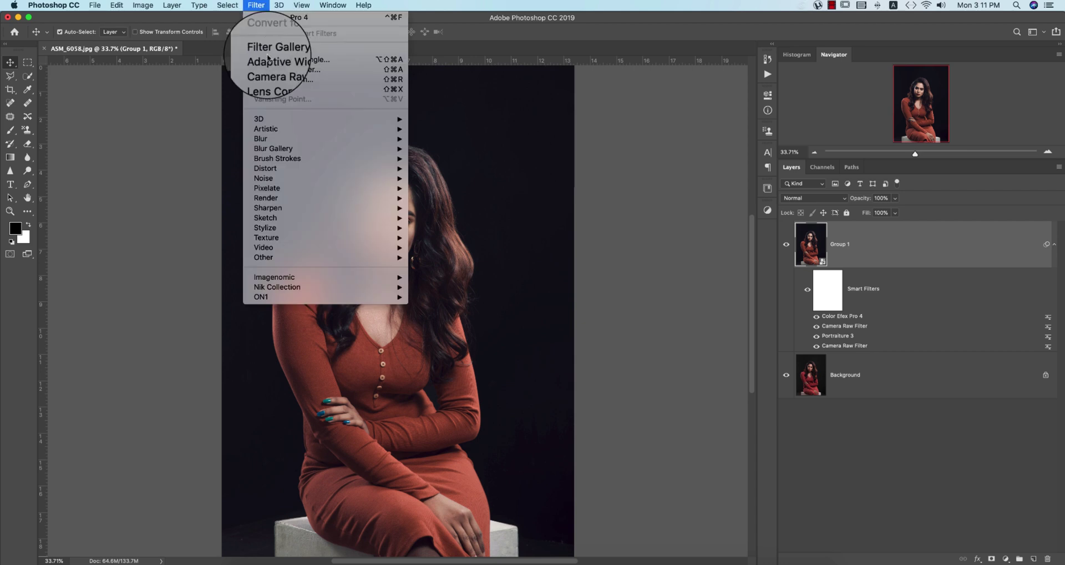
{"action": "left_click", "coordinate": [278, 89]}
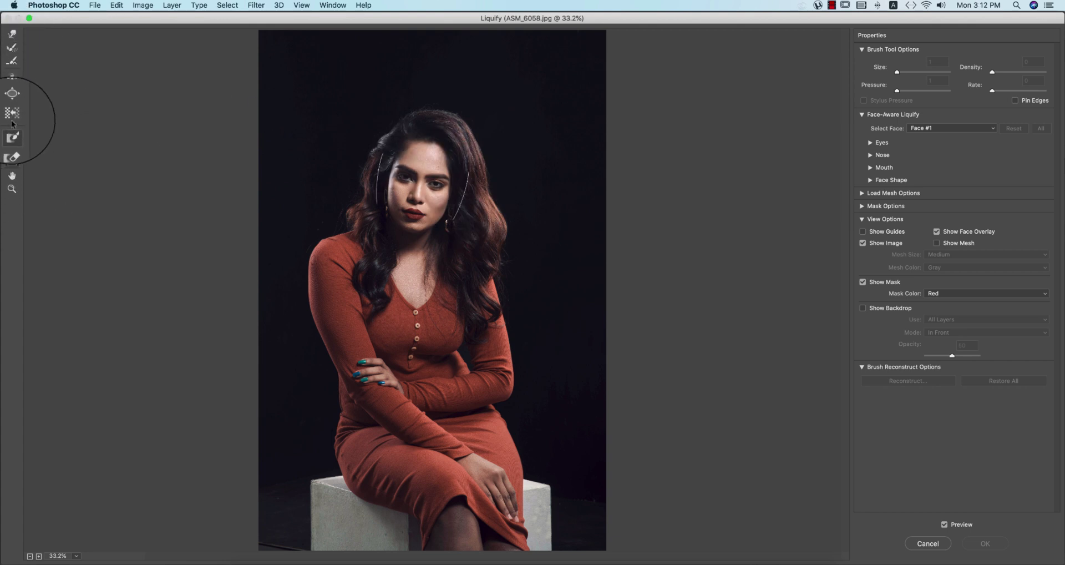
{"action": "left_click", "coordinate": [12, 90]}
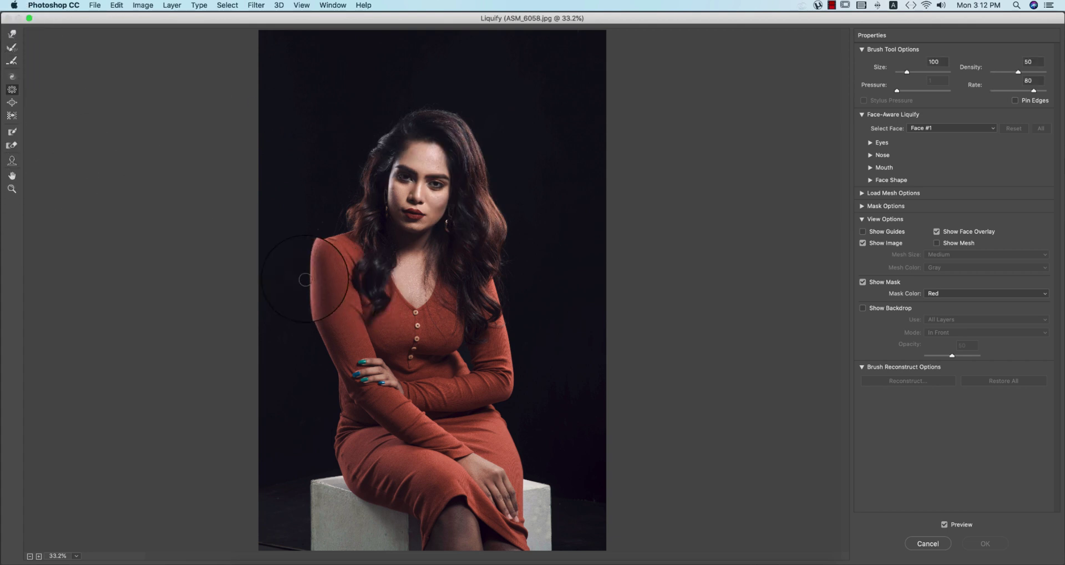
{"action": "key", "text": "bracketright"}
{"action": "key", "text": "bracketright"}
{"action": "key", "text": "bracketright"}
{"action": "key", "text": "bracketright"}
{"action": "key", "text": "bracketright"}
{"action": "key", "text": "bracketright"}
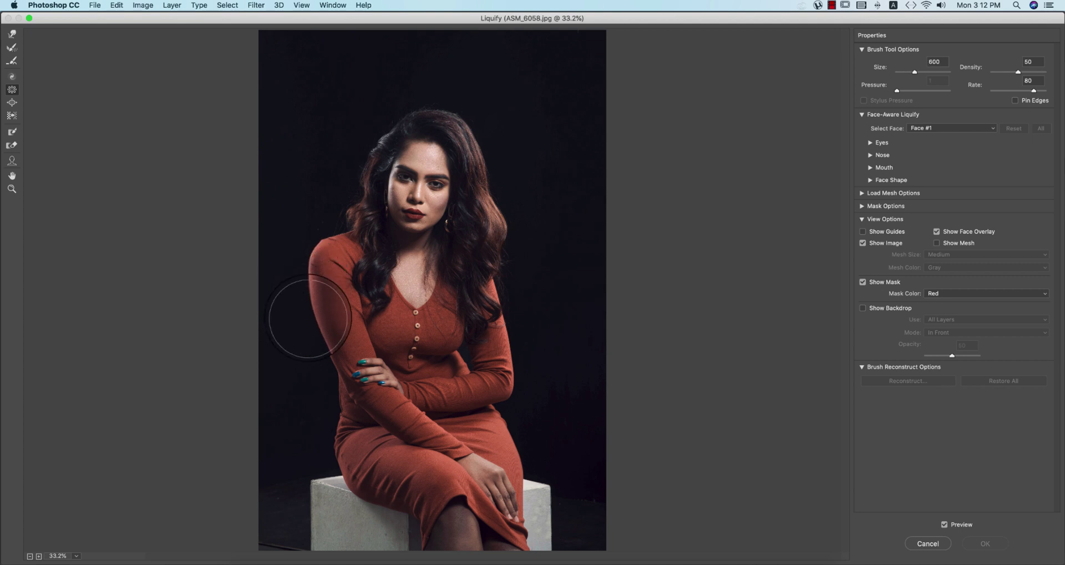
Step: Try slimming the outer edge of the model's right upper arm with the Pucker tool, checking the effect along the whole figure
{"action": "key", "text": "super+equal"}
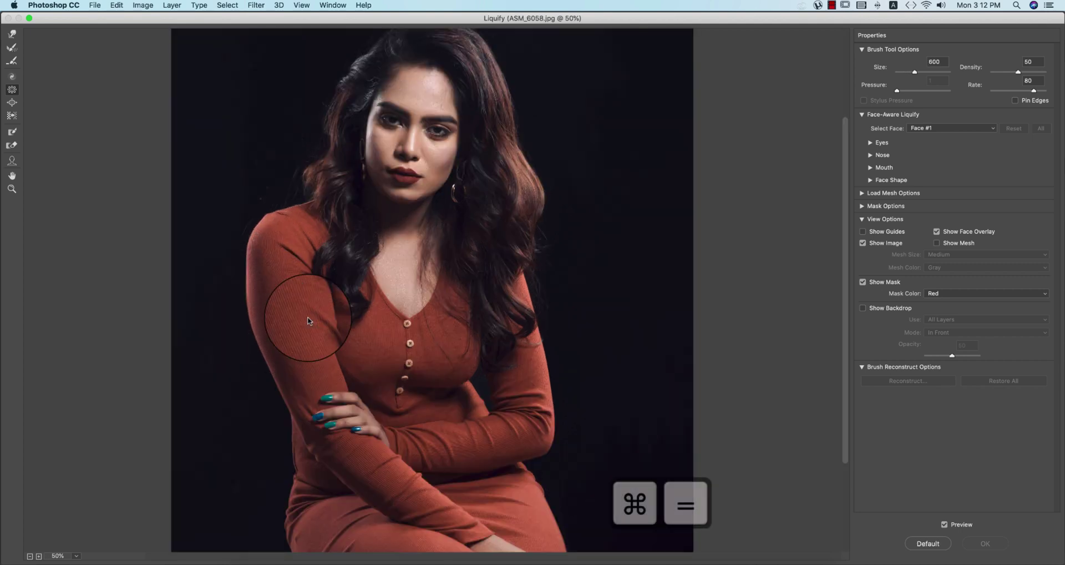
{"action": "scroll", "coordinate": [288, 289], "scroll_direction": "down", "scroll_amount": 3}
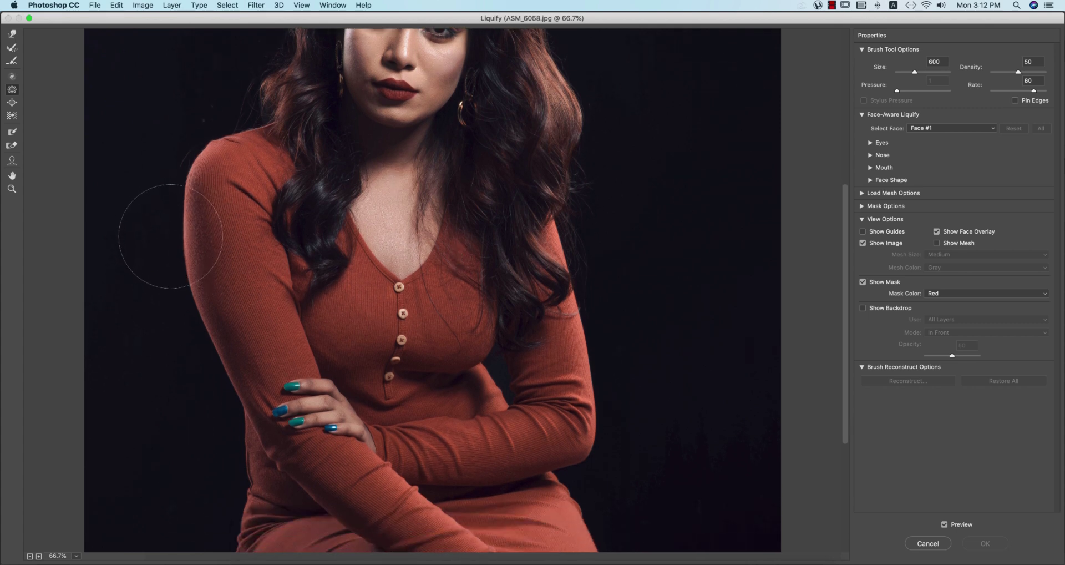
{"action": "left_click_drag", "start_coordinate": [200, 244], "coordinate": [177, 244]}
{"action": "key", "text": "super+z"}
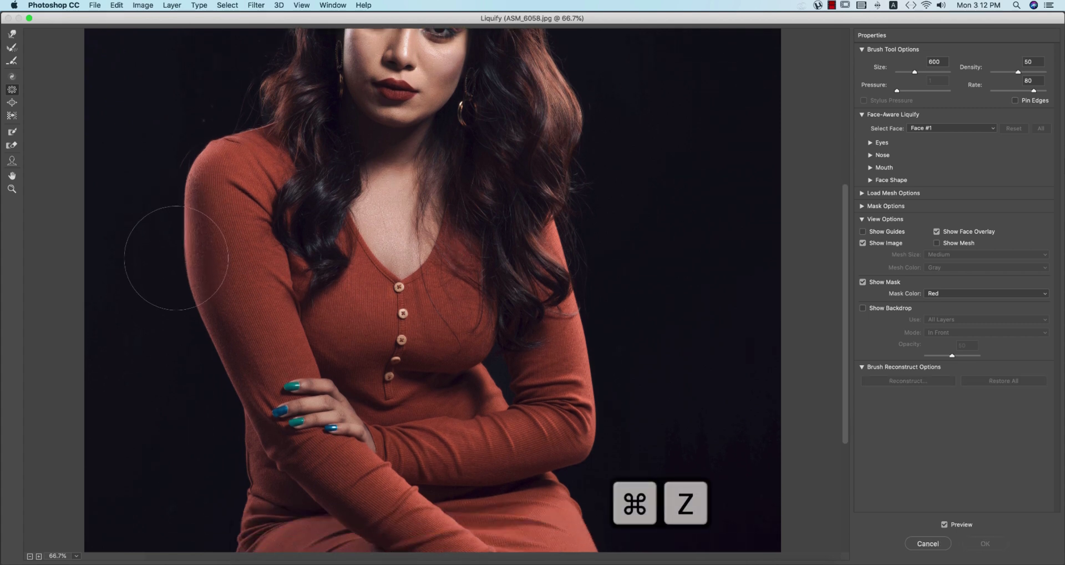
{"action": "mouse_move", "coordinate": [193, 287]}
{"action": "left_mouse_down"}
{"action": "mouse_move", "coordinate": [209, 303]}
{"action": "mouse_move", "coordinate": [166, 274]}
{"action": "mouse_move", "coordinate": [163, 253]}
{"action": "mouse_move", "coordinate": [182, 250]}
{"action": "mouse_move", "coordinate": [176, 240]}
{"action": "mouse_move", "coordinate": [189, 243]}
{"action": "mouse_move", "coordinate": [181, 269]}
{"action": "mouse_move", "coordinate": [192, 290]}
{"action": "mouse_move", "coordinate": [265, 378]}
{"action": "mouse_move", "coordinate": [186, 245]}
{"action": "mouse_move", "coordinate": [206, 244]}
{"action": "mouse_move", "coordinate": [198, 270]}
{"action": "mouse_move", "coordinate": [229, 342]}
{"action": "mouse_move", "coordinate": [182, 249]}
{"action": "mouse_move", "coordinate": [221, 327]}
{"action": "left_mouse_up"}
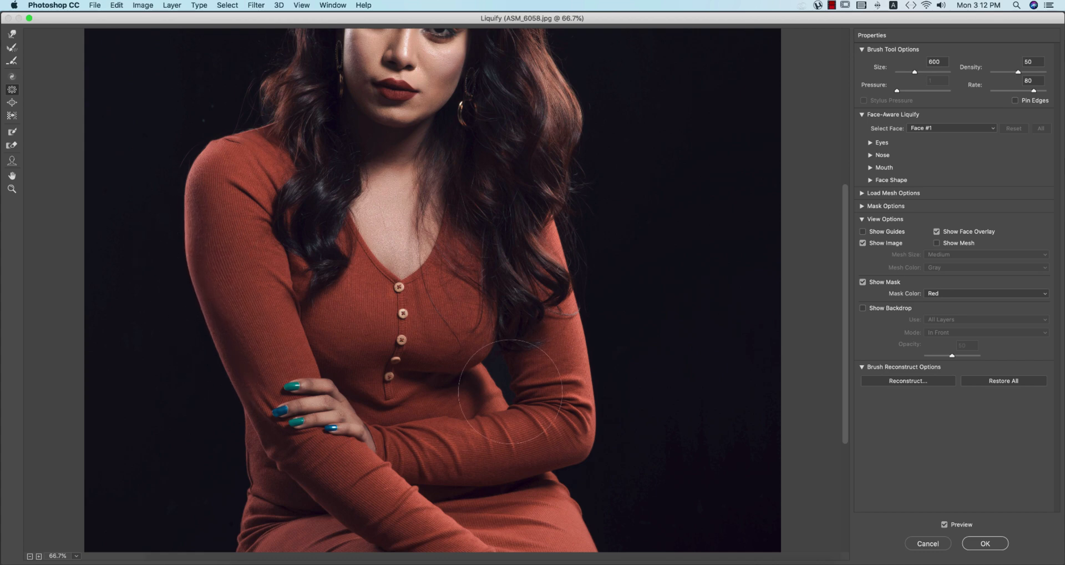
{"action": "scroll", "coordinate": [438, 325], "scroll_direction": "up", "scroll_amount": 5}
{"action": "scroll", "coordinate": [441, 328], "scroll_direction": "down", "scroll_amount": 8}
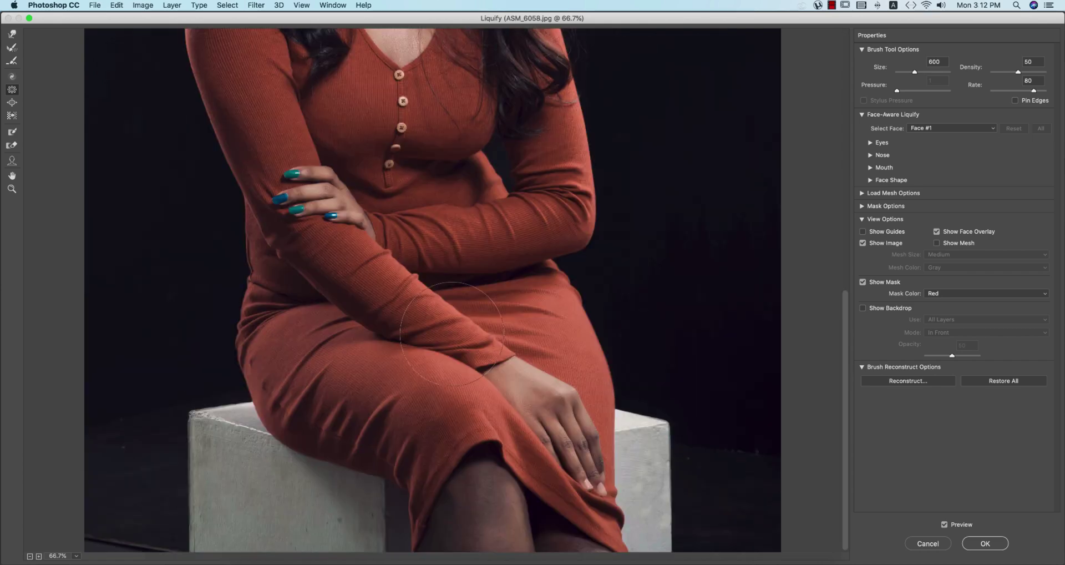
{"action": "scroll", "coordinate": [444, 330], "scroll_direction": "up", "scroll_amount": 2}
{"action": "scroll", "coordinate": [450, 333], "scroll_direction": "up", "scroll_amount": 5}
{"action": "scroll", "coordinate": [452, 334], "scroll_direction": "down", "scroll_amount": 3}
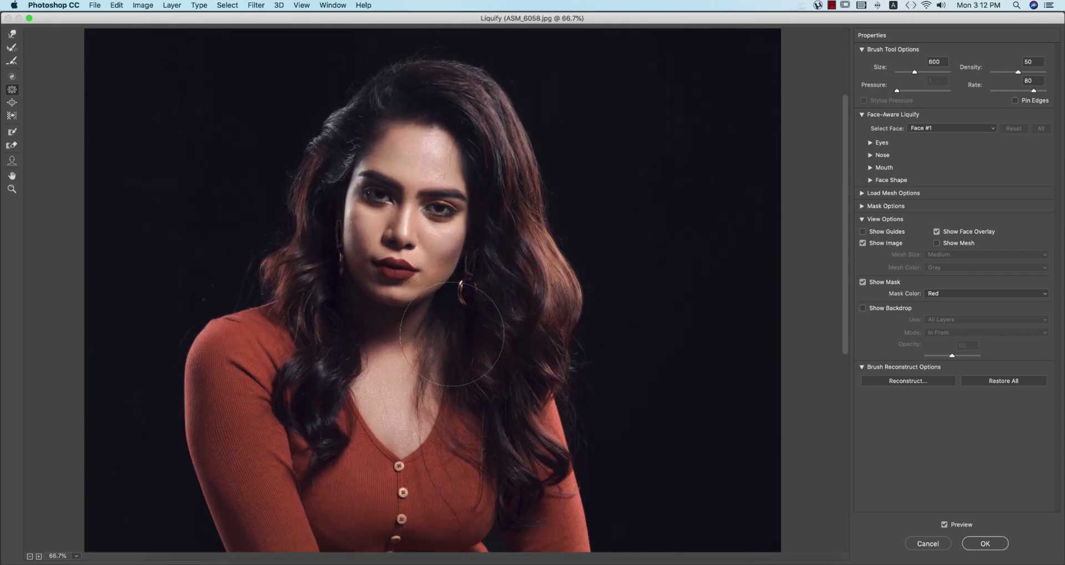
Step: Try another Pucker stroke on the model's right upper arm, and undo all the Liquify strokes made so far
{"action": "mouse_move", "coordinate": [198, 399]}
{"action": "left_mouse_down"}
{"action": "mouse_move", "coordinate": [166, 413]}
{"action": "mouse_move", "coordinate": [195, 422]}
{"action": "mouse_move", "coordinate": [178, 435]}
{"action": "mouse_move", "coordinate": [214, 451]}
{"action": "mouse_move", "coordinate": [166, 418]}
{"action": "mouse_move", "coordinate": [199, 448]}
{"action": "left_mouse_up"}
{"action": "key", "text": "super+z"}
{"action": "key", "text": "super+z"}
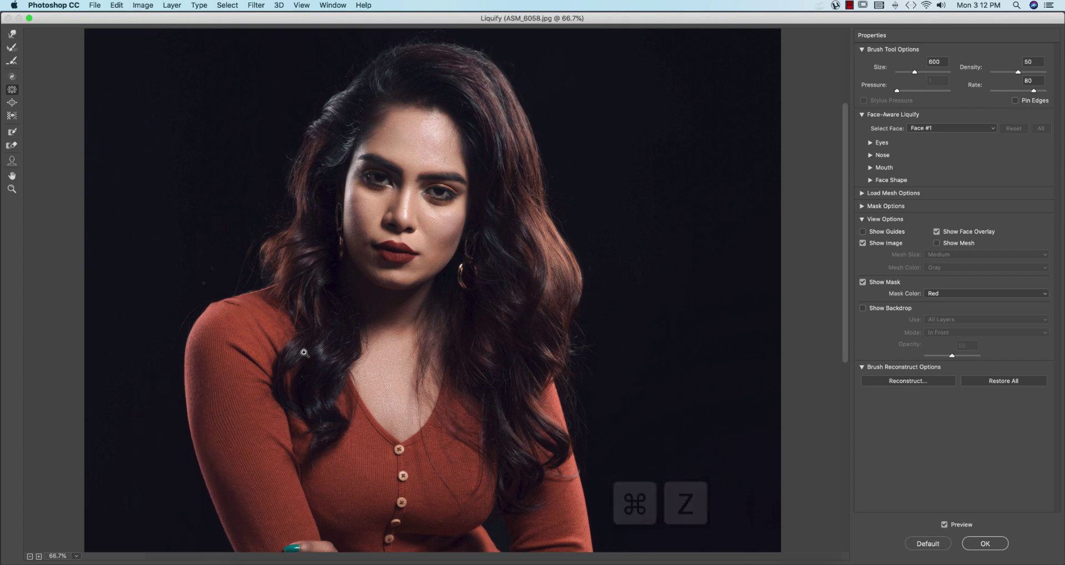
{"action": "key", "text": "super+z"}
{"action": "key", "text": "super+z"}
{"action": "key", "text": "super+z"}
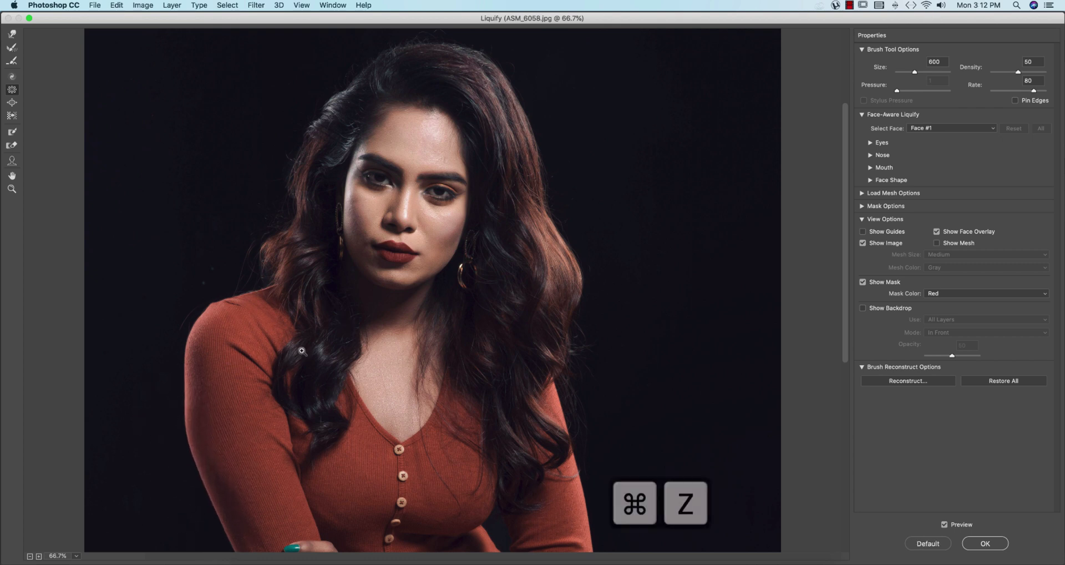
{"action": "key", "text": "super+z"}
{"action": "key", "text": "super+z"}
{"action": "key", "text": "super+z"}
{"action": "key", "text": "super+z"}
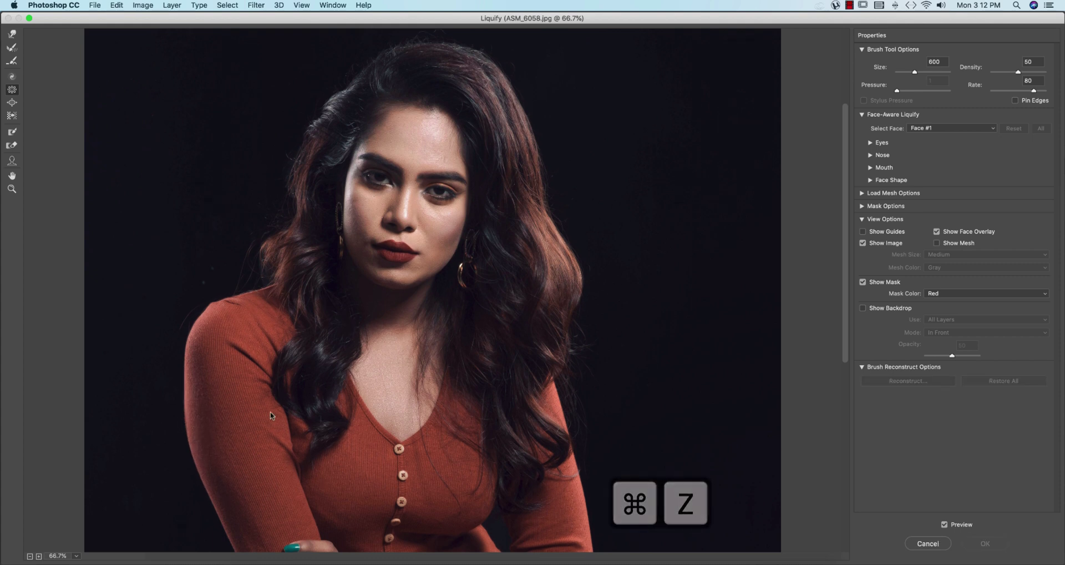
Step: Slim the outer contour of the model's right arm with the Pucker tool, undoing unsuitable strokes and reviewing the result
{"action": "left_click_drag", "start_coordinate": [317, 412], "coordinate": [319, 312]}
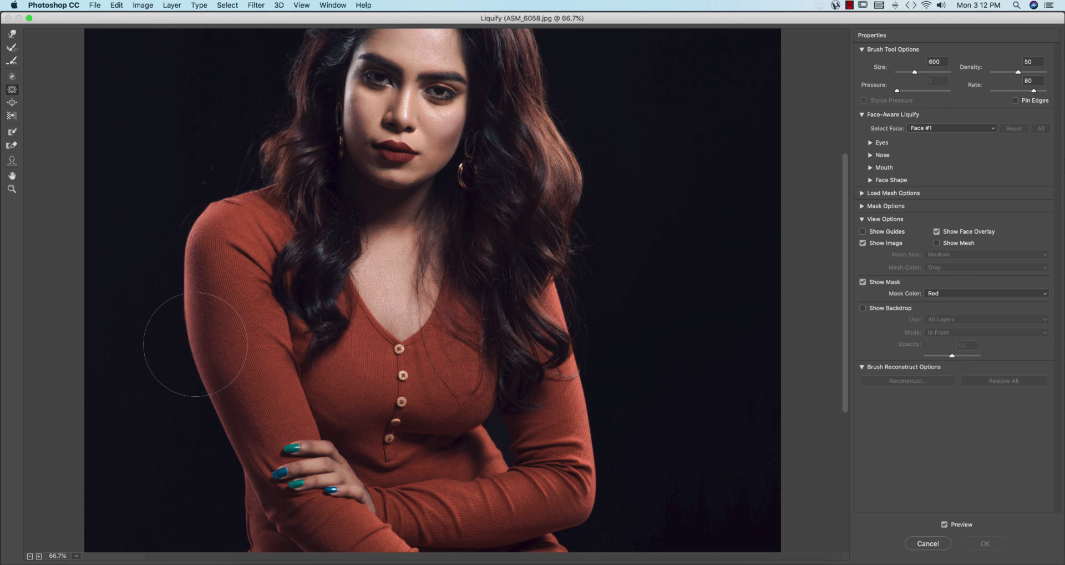
{"action": "left_click_drag", "start_coordinate": [201, 357], "coordinate": [219, 357]}
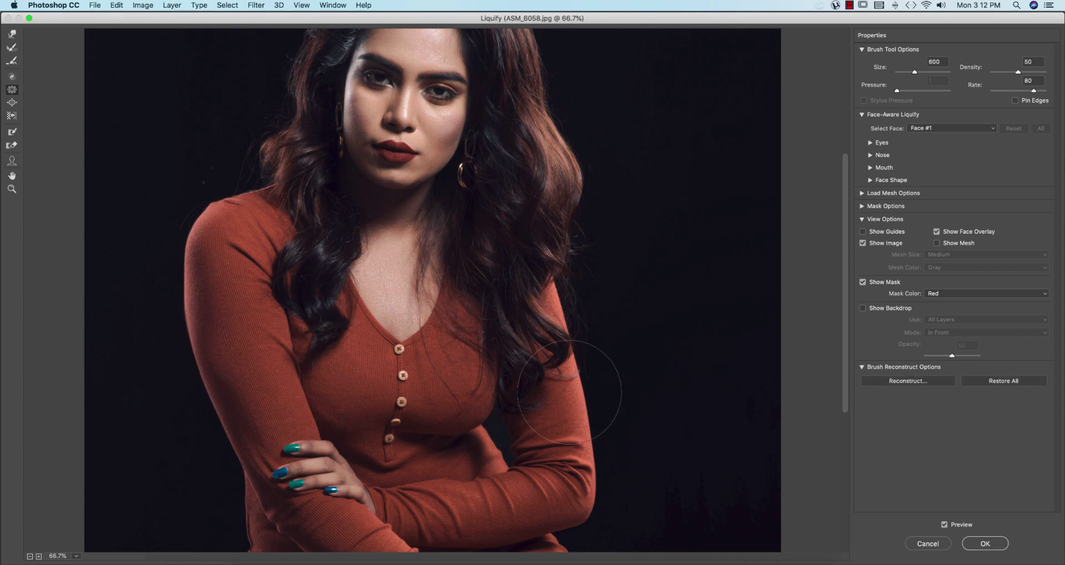
{"action": "key", "text": "super+z"}
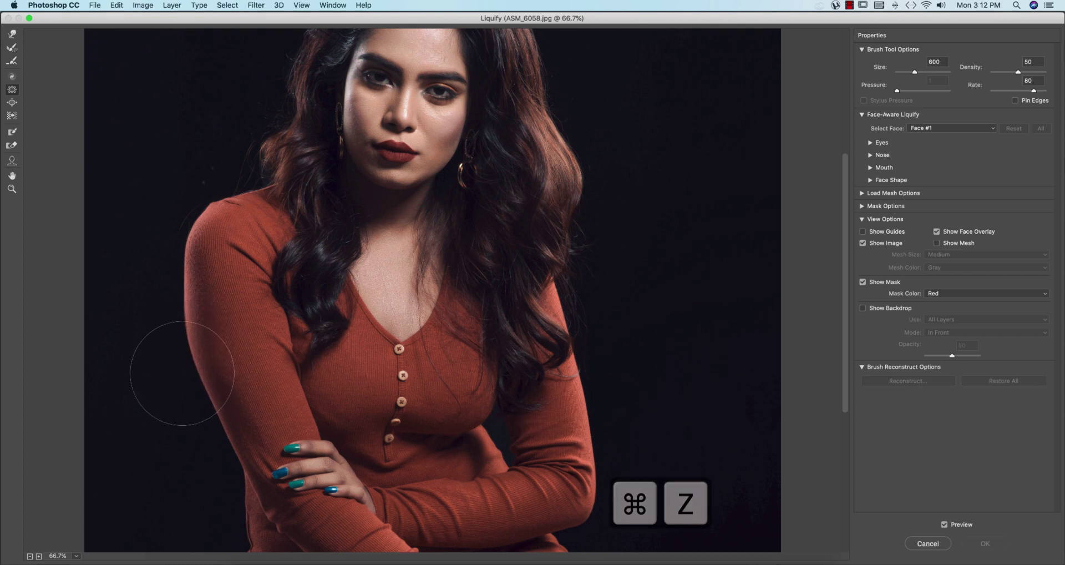
{"action": "mouse_move", "coordinate": [164, 365]}
{"action": "left_mouse_down"}
{"action": "mouse_move", "coordinate": [153, 365]}
{"action": "mouse_move", "coordinate": [201, 357]}
{"action": "left_mouse_up"}
{"action": "key", "text": "super+z"}
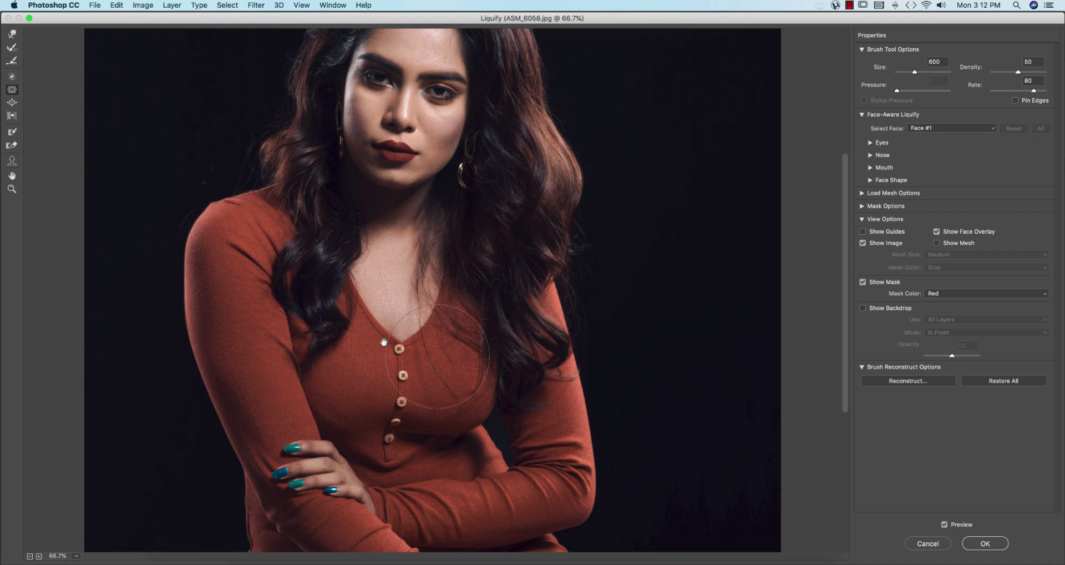
{"action": "scroll", "coordinate": [398, 427], "scroll_direction": "up", "scroll_amount": 5}
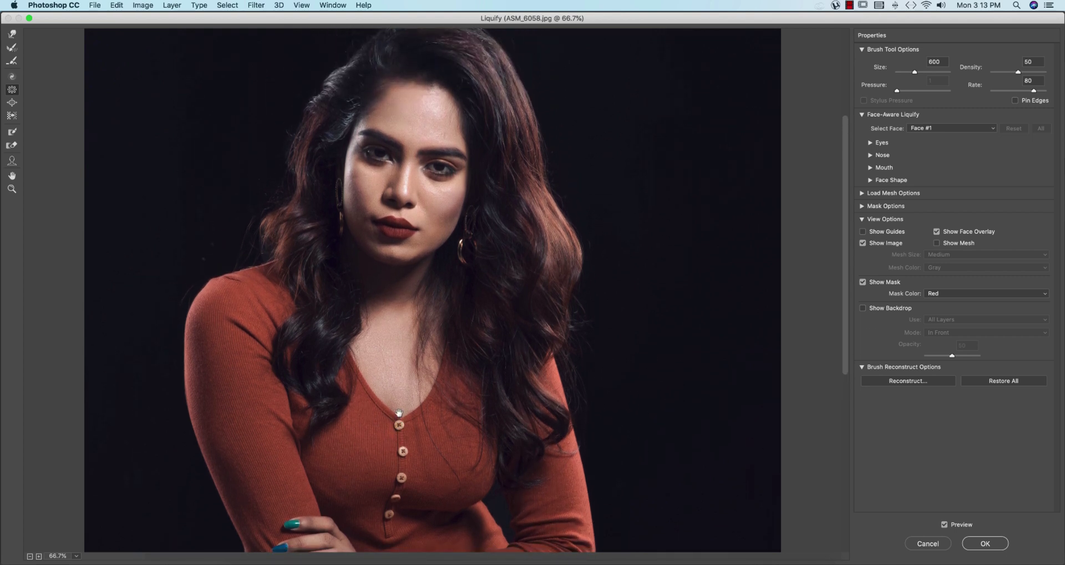
{"action": "scroll", "coordinate": [401, 409], "scroll_direction": "down", "scroll_amount": 5}
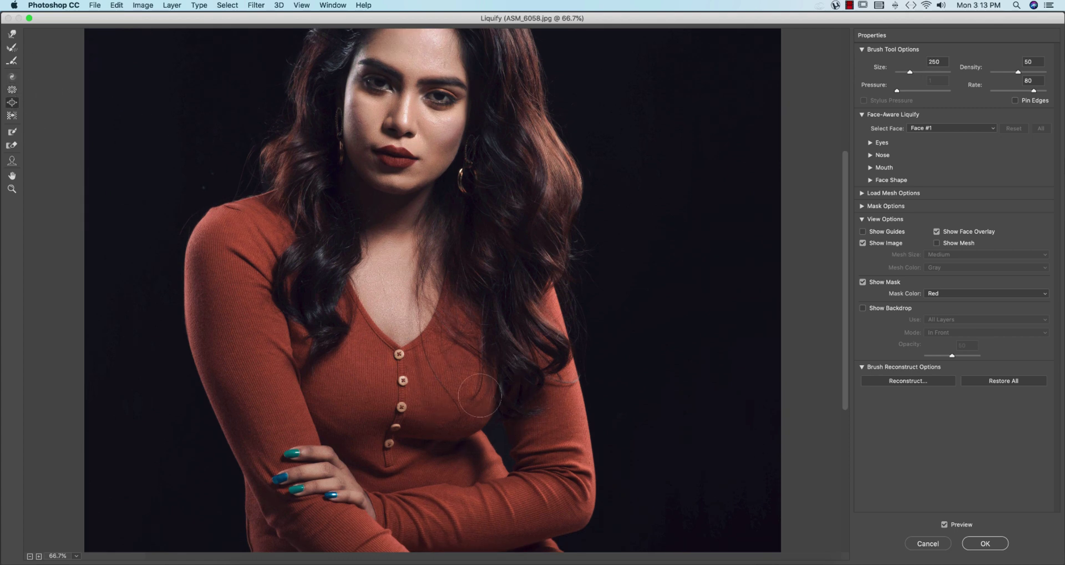
Step: Enlarge the Bloat tool's brush to 800, review the figure from head to legs, and apply the Liquify filter
{"action": "key", "text": "bracketright"}
{"action": "key", "text": "bracketright"}
{"action": "key", "text": "bracketright"}
{"action": "key", "text": "bracketright"}
{"action": "key", "text": "bracketright"}
{"action": "key", "text": "bracketright"}
{"action": "scroll", "coordinate": [461, 310], "scroll_direction": "up", "scroll_amount": 15}
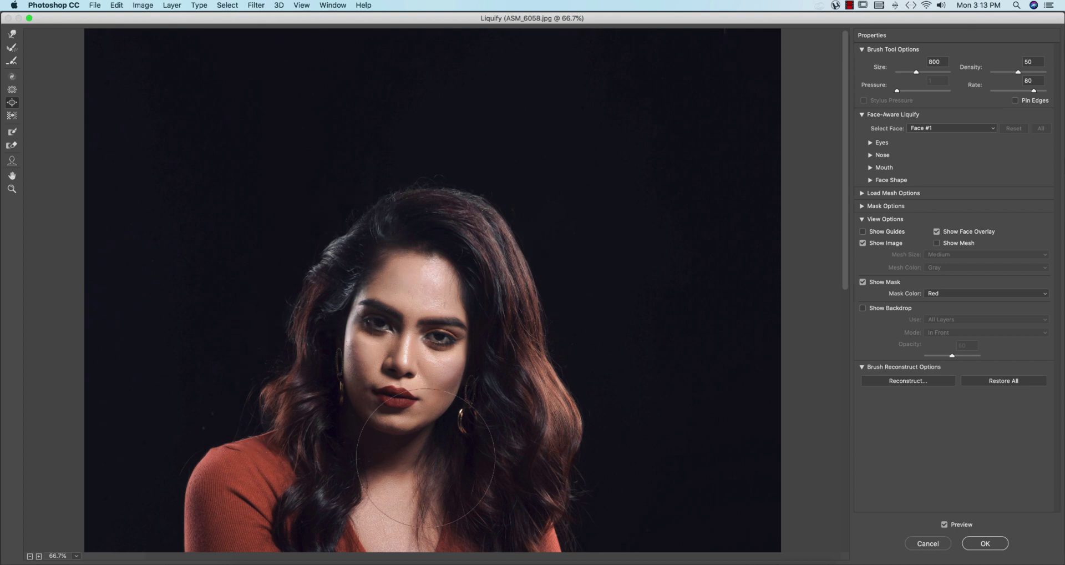
{"action": "scroll", "coordinate": [425, 458], "scroll_direction": "down", "scroll_amount": 20}
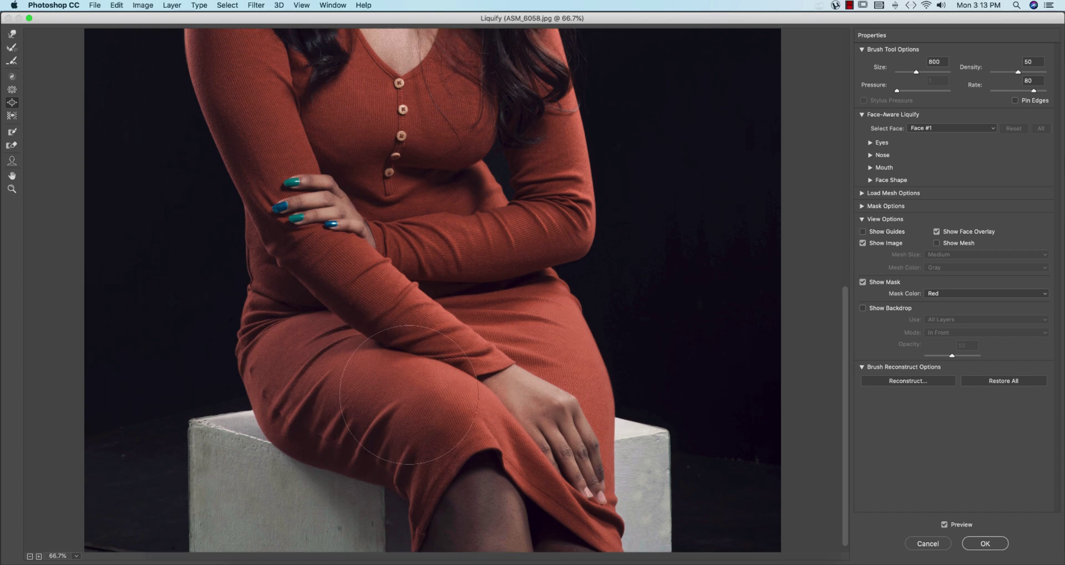
{"action": "scroll", "coordinate": [409, 394], "scroll_direction": "up", "scroll_amount": 20}
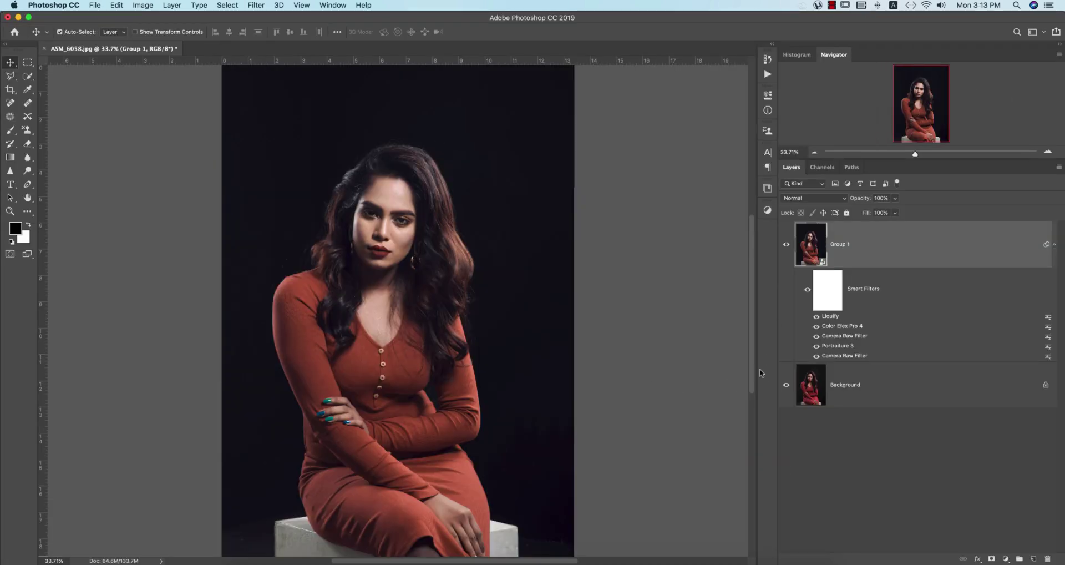
Step: Compare the retouched Group 1 portrait with the original Background layer by repeatedly isolating the Background and restoring both layers
{"action": "left_click", "coordinate": [786, 387], "text": "alt"}
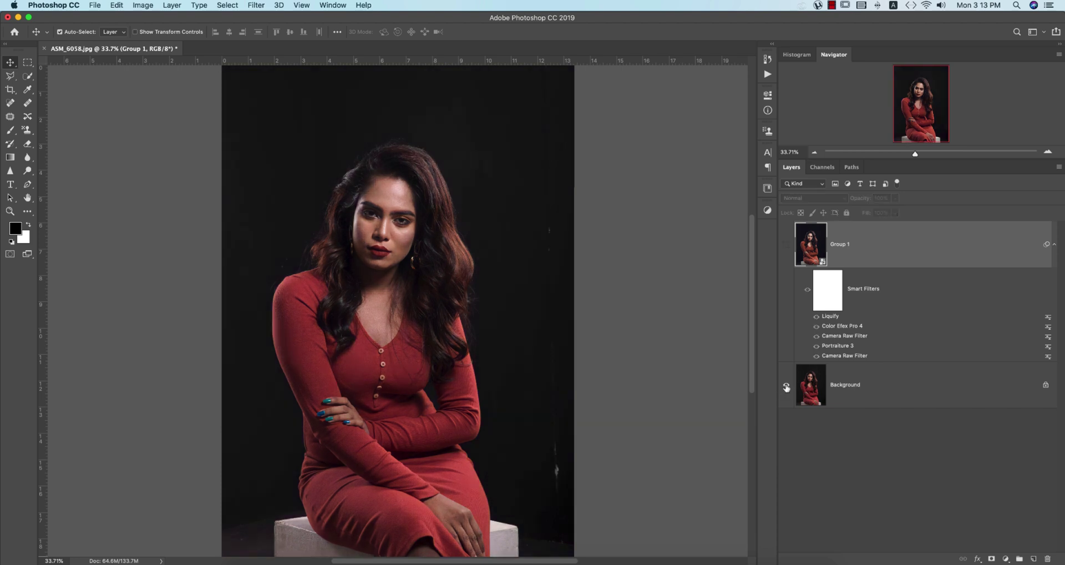
{"action": "left_click", "coordinate": [786, 387], "text": "alt"}
{"action": "left_click", "coordinate": [786, 386], "text": "alt"}
{"action": "left_click", "coordinate": [786, 387], "text": "alt"}
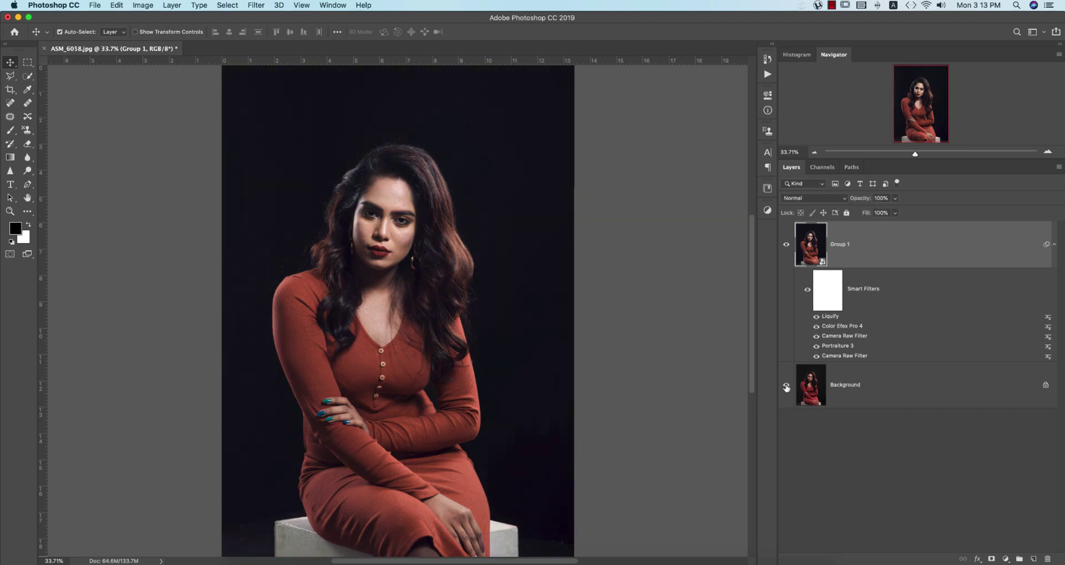
{"action": "left_click", "coordinate": [786, 387], "text": "alt"}
{"action": "left_click", "coordinate": [786, 386], "text": "alt"}
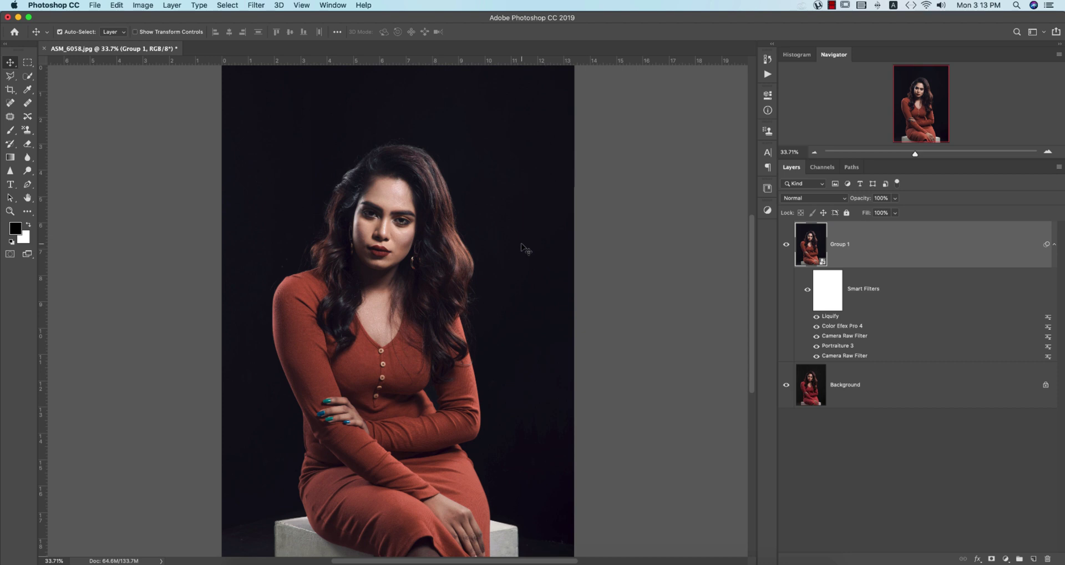